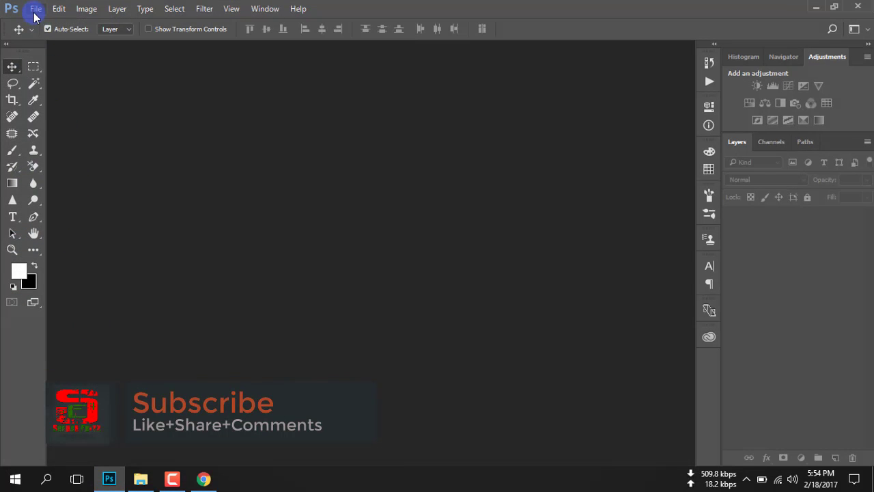
Set up a new document with the Photo Landscape 2x3 preset: 3 × 2 inches, 300 ppi, white background.
{"action": "left_click", "coordinate": [35, 8]}
{"action": "left_click", "coordinate": [45, 21]}
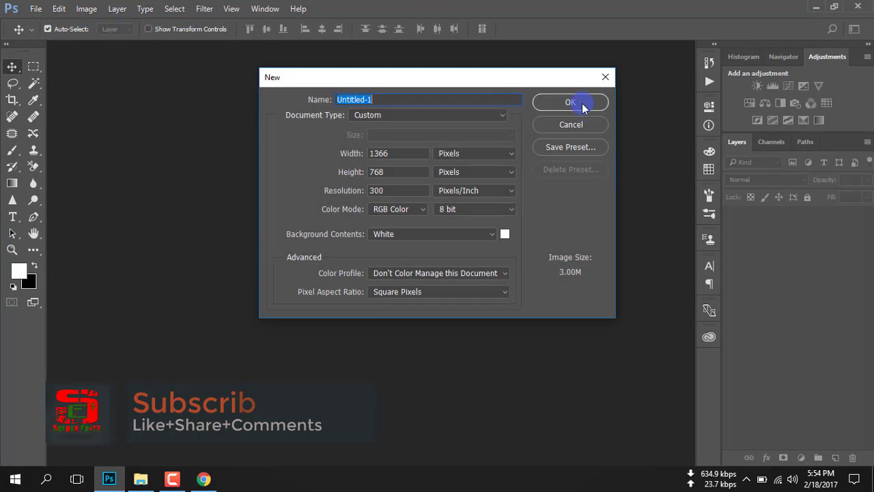
{"action": "left_click", "coordinate": [392, 116]}
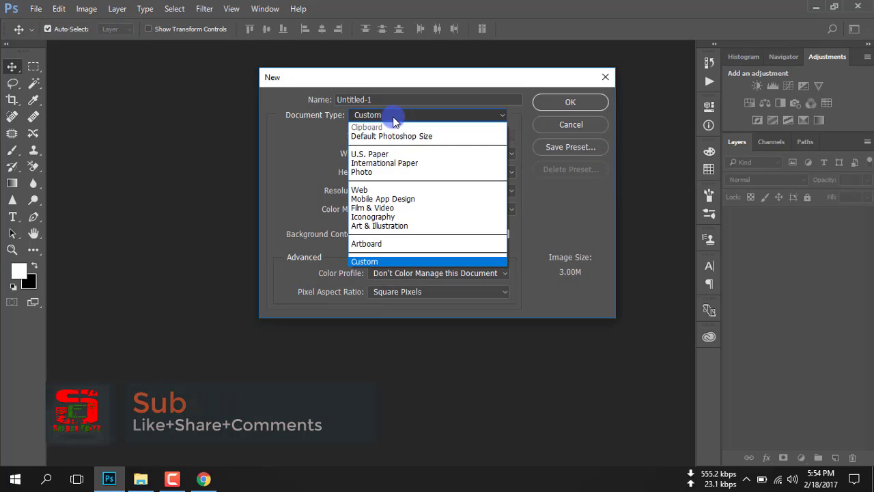
{"action": "left_click_drag", "start_coordinate": [398, 153], "coordinate": [364, 151]}
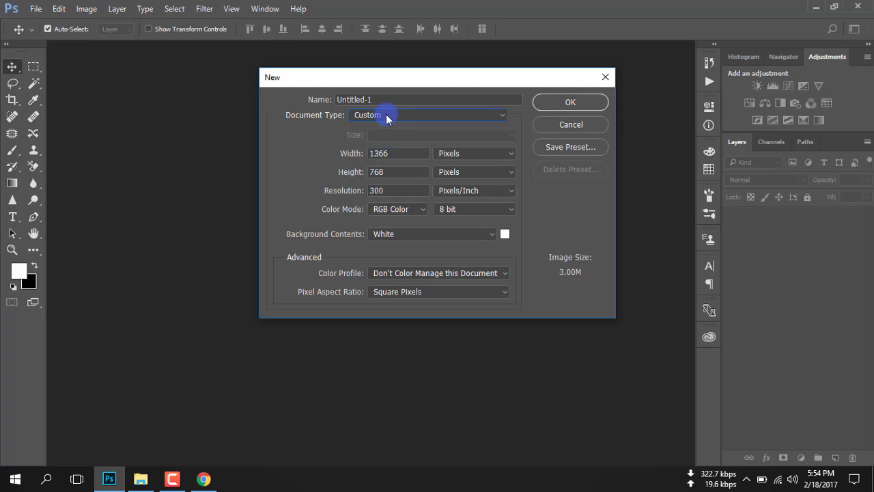
{"action": "left_click", "coordinate": [386, 115]}
{"action": "left_click", "coordinate": [397, 172]}
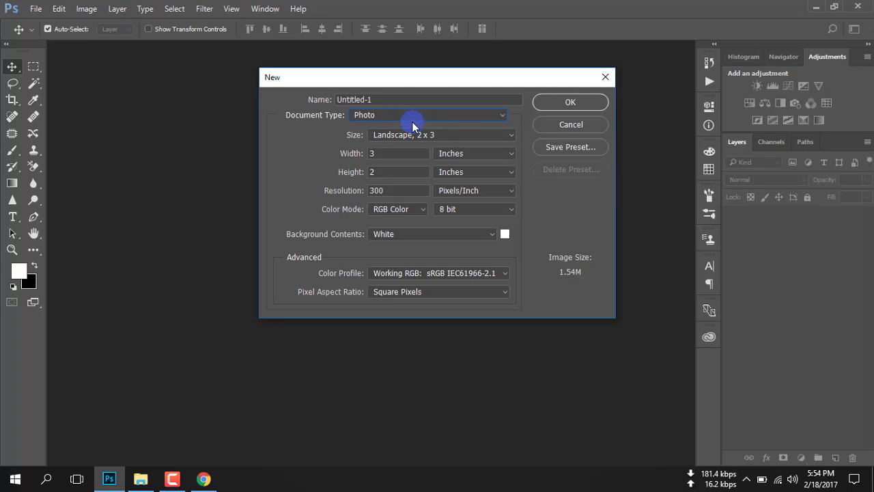
Create the document, crop off its top to a wide white strip, and add empty Layer 1.
{"action": "left_click", "coordinate": [567, 101]}
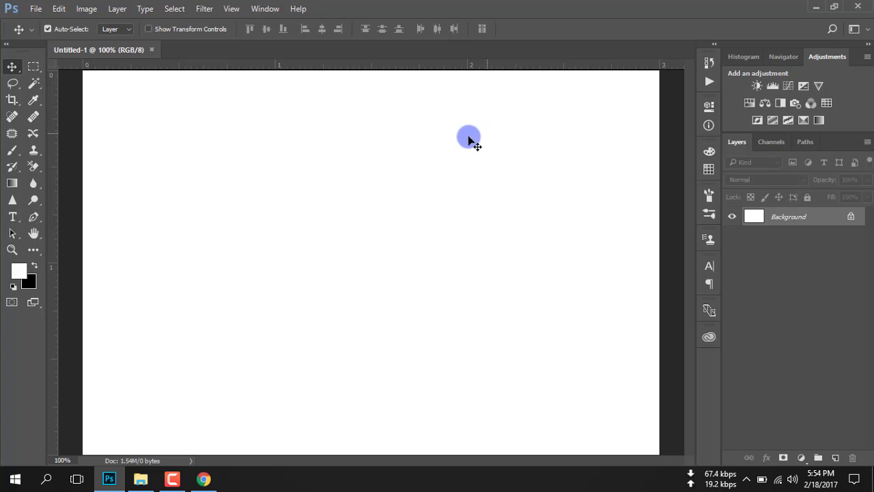
{"action": "left_click", "coordinate": [13, 68]}
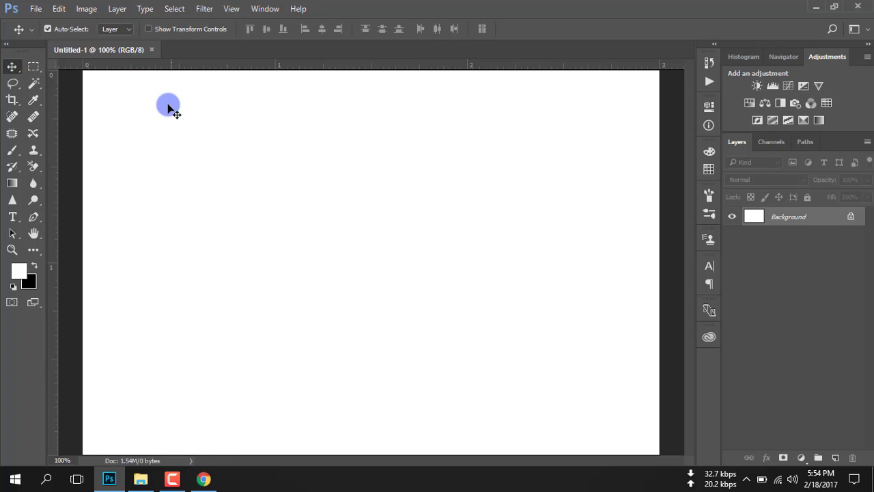
{"action": "left_click", "coordinate": [12, 101]}
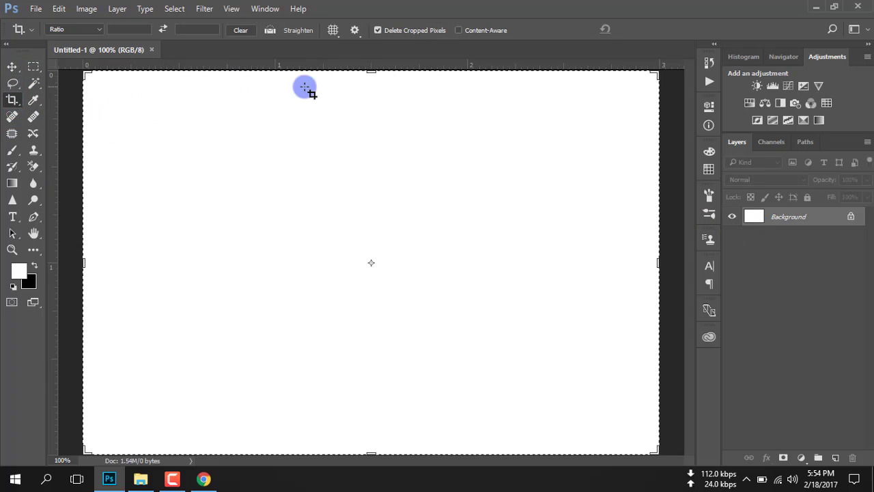
{"action": "left_click_drag", "start_coordinate": [369, 71], "coordinate": [361, 169]}
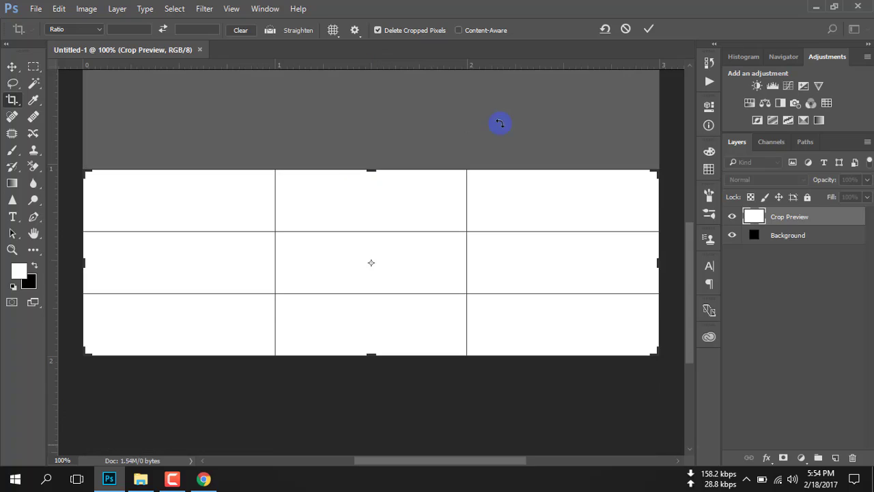
{"action": "left_click", "coordinate": [647, 31]}
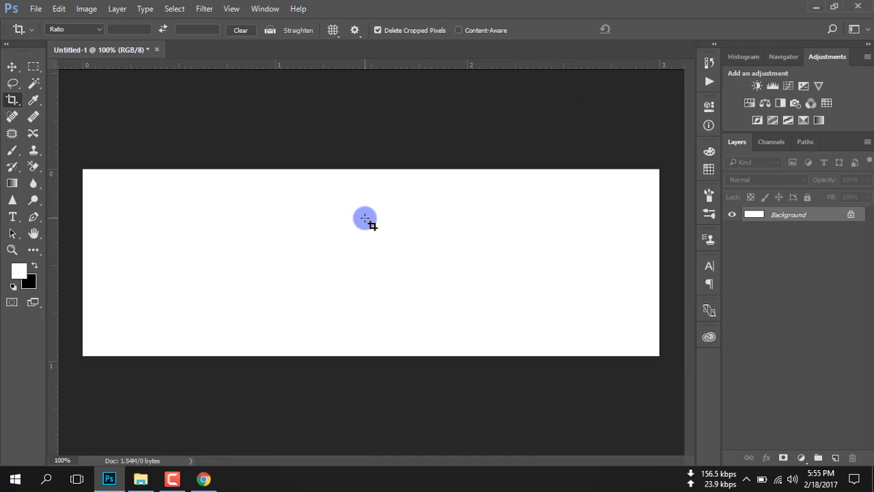
{"action": "left_click", "coordinate": [835, 456]}
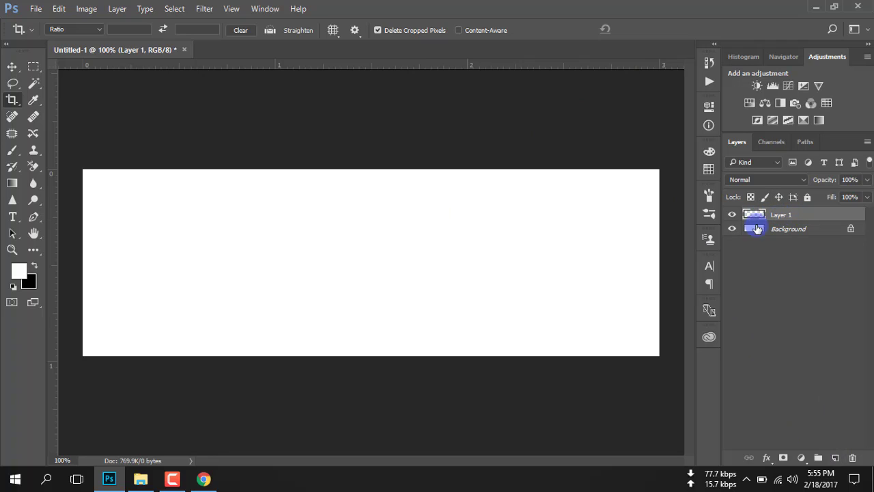
{"action": "left_click", "coordinate": [13, 217]}
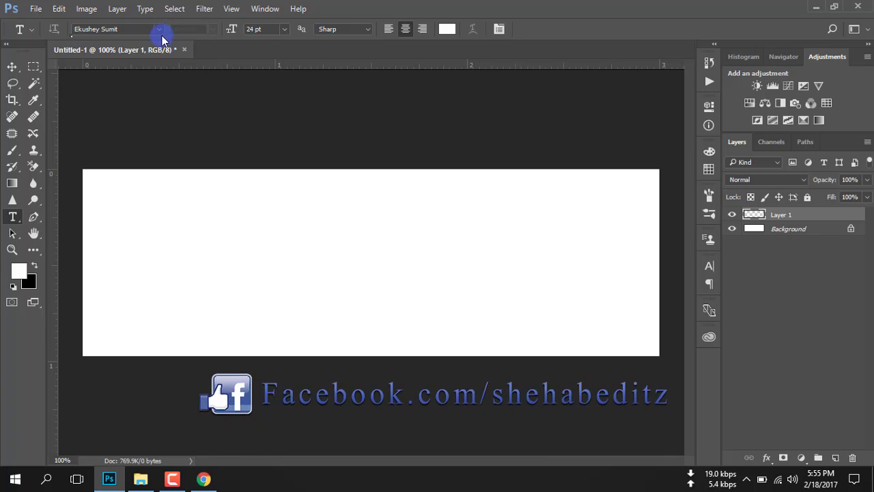
Change the type font from Ekushey Sumit to Always Beside You.
{"action": "left_click", "coordinate": [158, 29]}
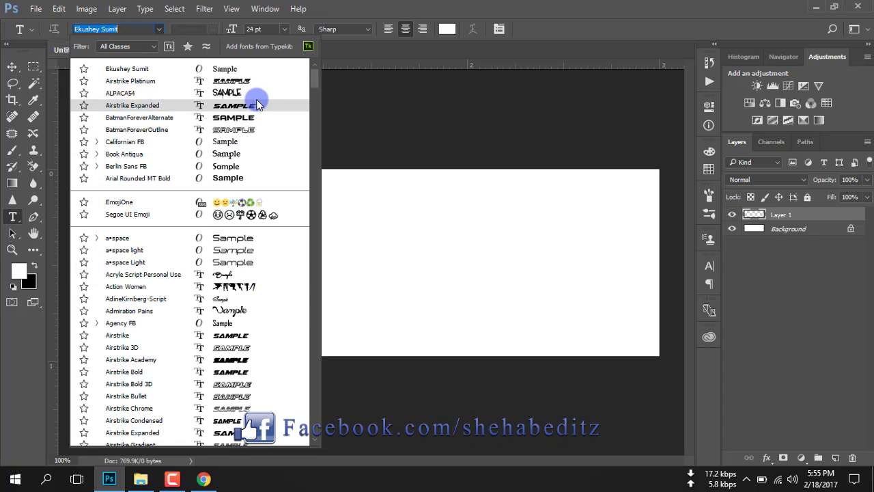
{"action": "scroll", "coordinate": [304, 315], "scroll_direction": "down", "scroll_amount": 2}
{"action": "scroll", "coordinate": [293, 314], "scroll_direction": "down", "scroll_amount": 1}
{"action": "scroll", "coordinate": [279, 312], "scroll_direction": "down", "scroll_amount": 2}
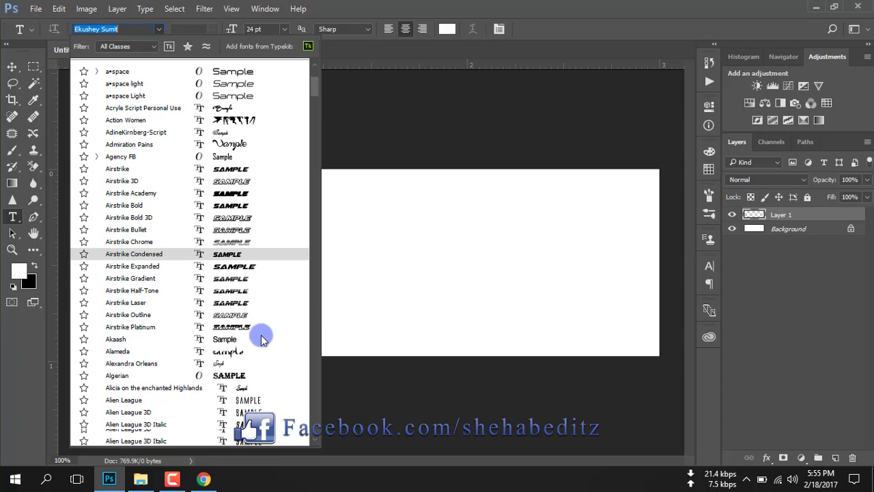
{"action": "scroll", "coordinate": [260, 335], "scroll_direction": "down", "scroll_amount": 1}
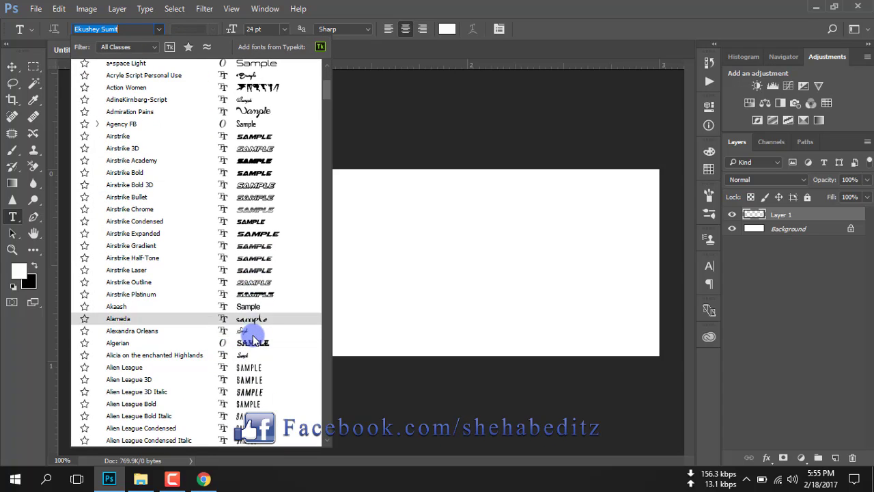
{"action": "scroll", "coordinate": [247, 331], "scroll_direction": "down", "scroll_amount": 1}
{"action": "scroll", "coordinate": [247, 301], "scroll_direction": "down", "scroll_amount": 3}
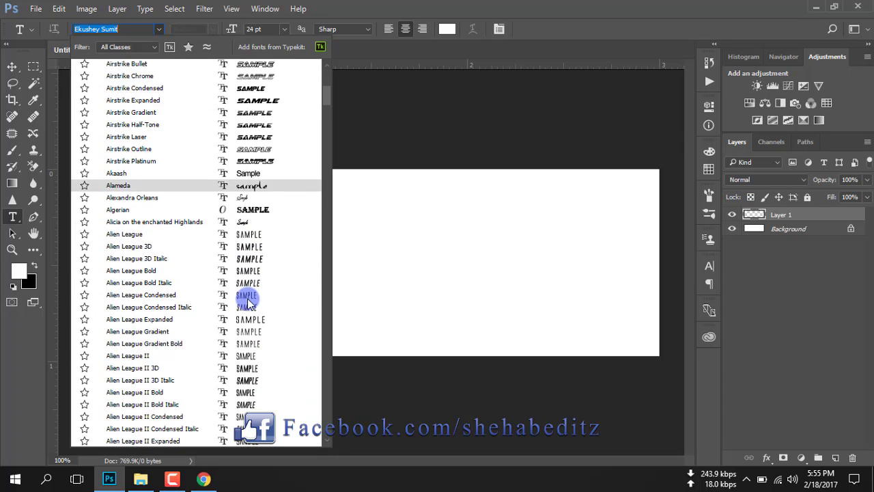
{"action": "scroll", "coordinate": [247, 300], "scroll_direction": "down", "scroll_amount": 2}
{"action": "scroll", "coordinate": [247, 300], "scroll_direction": "down", "scroll_amount": 2}
{"action": "scroll", "coordinate": [247, 304], "scroll_direction": "down", "scroll_amount": 1}
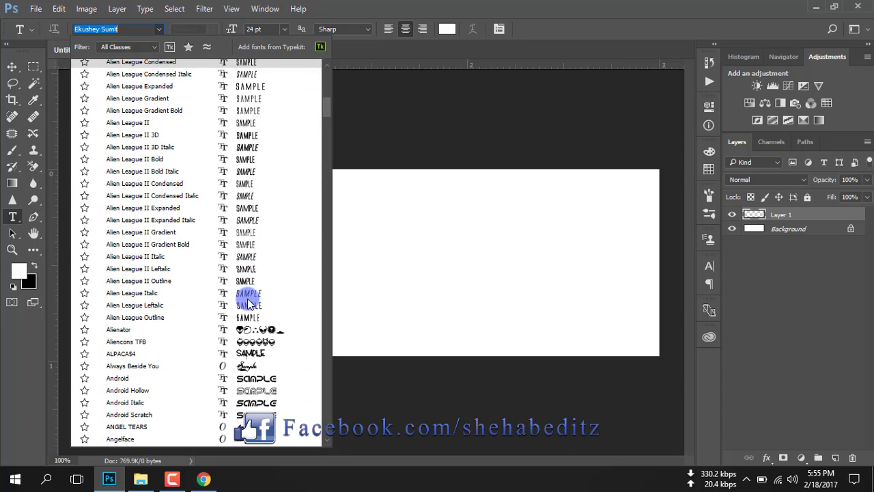
{"action": "scroll", "coordinate": [263, 406], "scroll_direction": "down", "scroll_amount": 1}
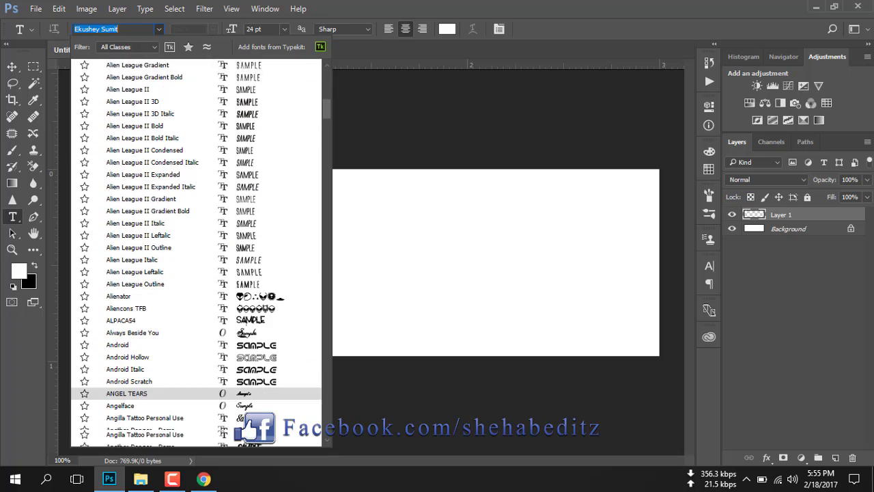
{"action": "scroll", "coordinate": [263, 407], "scroll_direction": "down", "scroll_amount": 1}
{"action": "scroll", "coordinate": [260, 383], "scroll_direction": "down", "scroll_amount": 1}
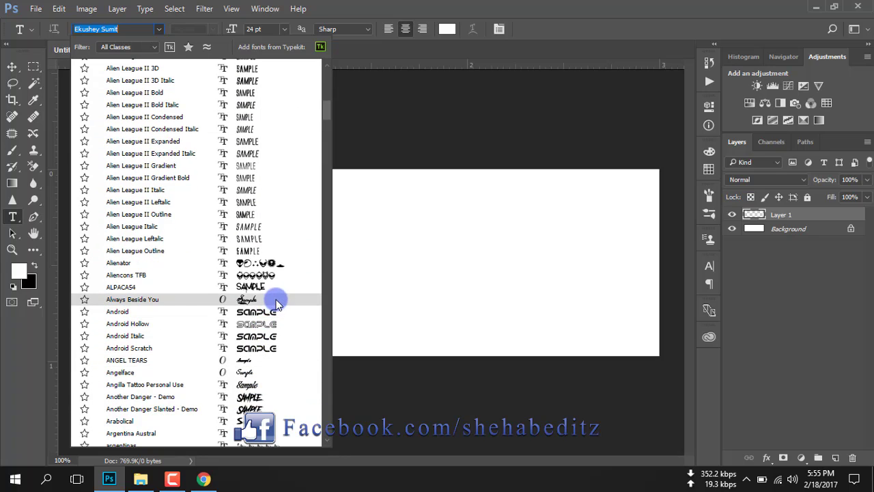
{"action": "left_click", "coordinate": [234, 302]}
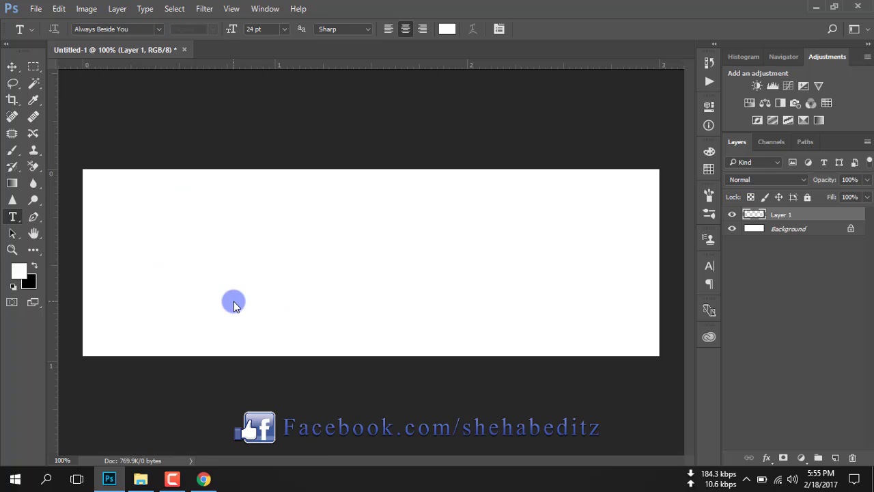
Type YEASIN on the canvas with the text colour set to black.
{"action": "left_click", "coordinate": [182, 266]}
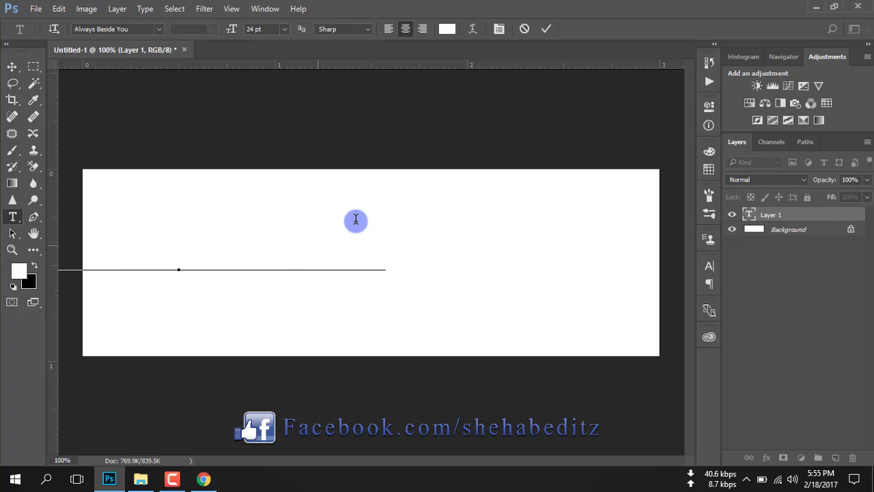
{"action": "left_click", "coordinate": [447, 28]}
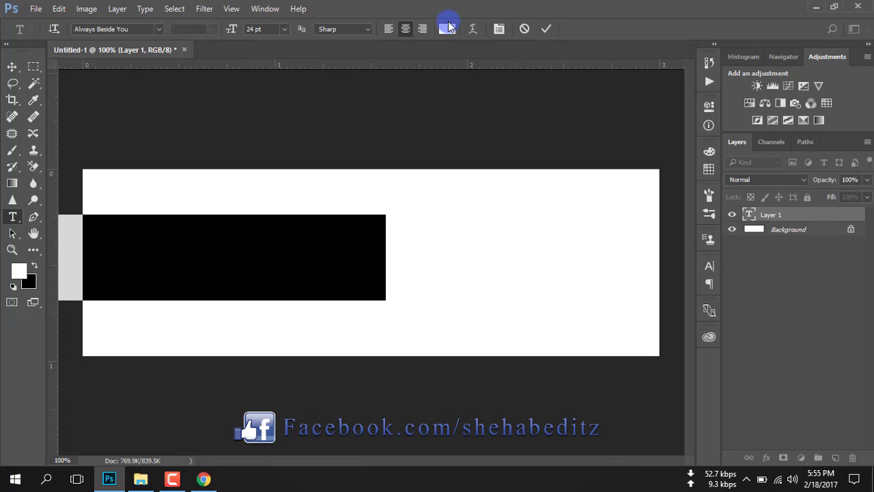
{"action": "left_click_drag", "start_coordinate": [566, 298], "coordinate": [654, 419]}
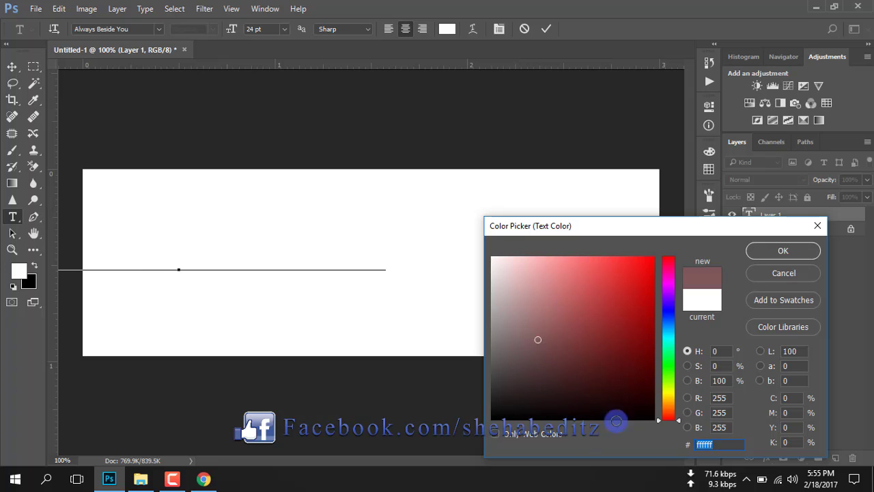
{"action": "left_click", "coordinate": [782, 250]}
{"action": "left_click", "coordinate": [12, 67]}
Move the YEASIN text fully onto the canvas and centre it.
{"action": "left_click", "coordinate": [233, 289]}
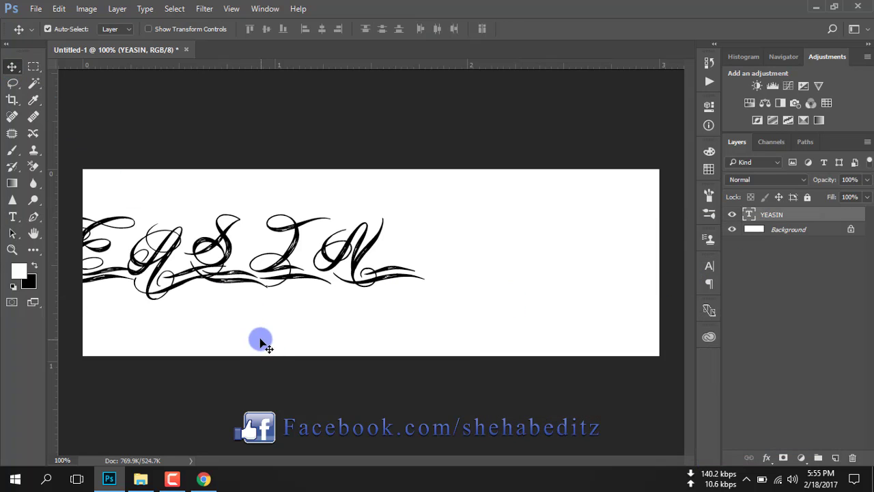
{"action": "left_click_drag", "start_coordinate": [260, 338], "coordinate": [372, 331]}
{"action": "left_click_drag", "start_coordinate": [340, 260], "coordinate": [381, 250]}
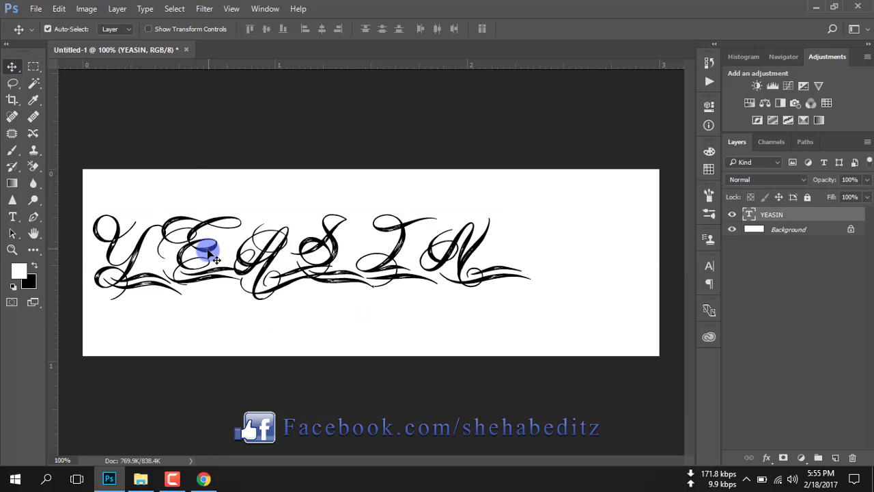
{"action": "mouse_move", "coordinate": [212, 265]}
{"action": "left_mouse_down"}
{"action": "mouse_move", "coordinate": [250, 250]}
{"action": "mouse_move", "coordinate": [258, 258]}
{"action": "left_mouse_up"}
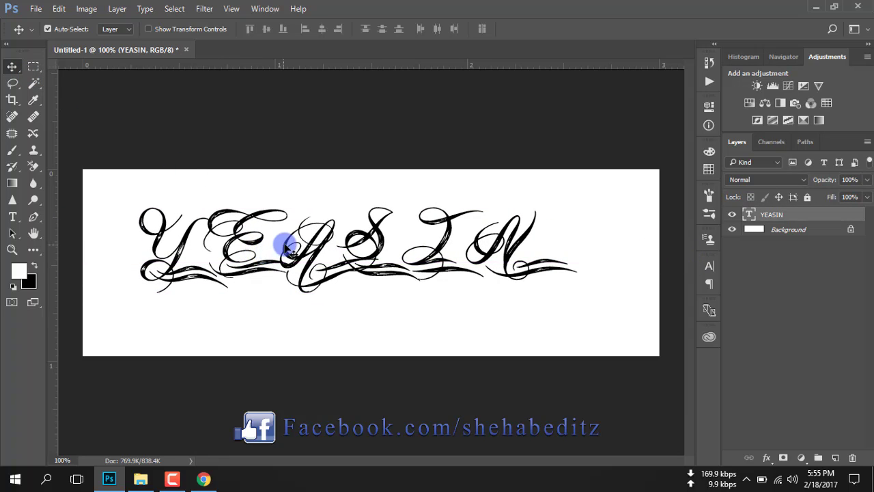
{"action": "left_click", "coordinate": [12, 216]}
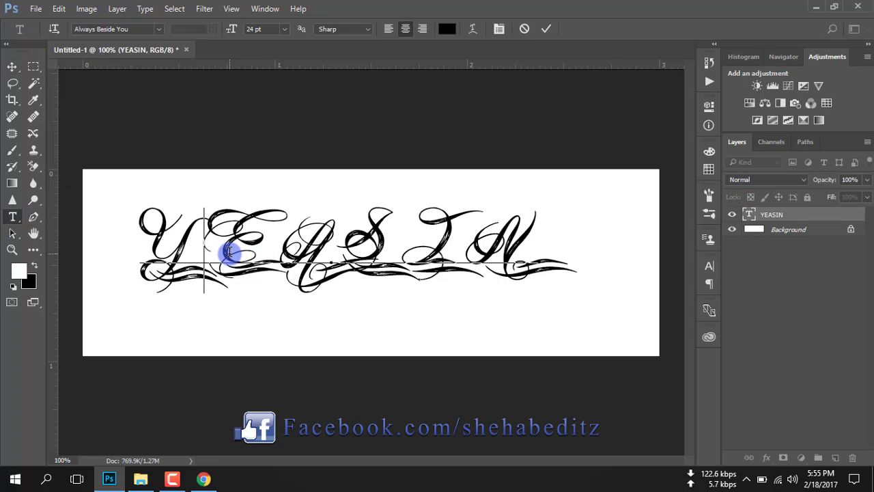
Retype the word as Yeasin, with only the Y capitalised.
{"action": "left_click", "coordinate": [228, 253]}
{"action": "double_click", "coordinate": [229, 252]}
{"action": "type", "text": "YE"}
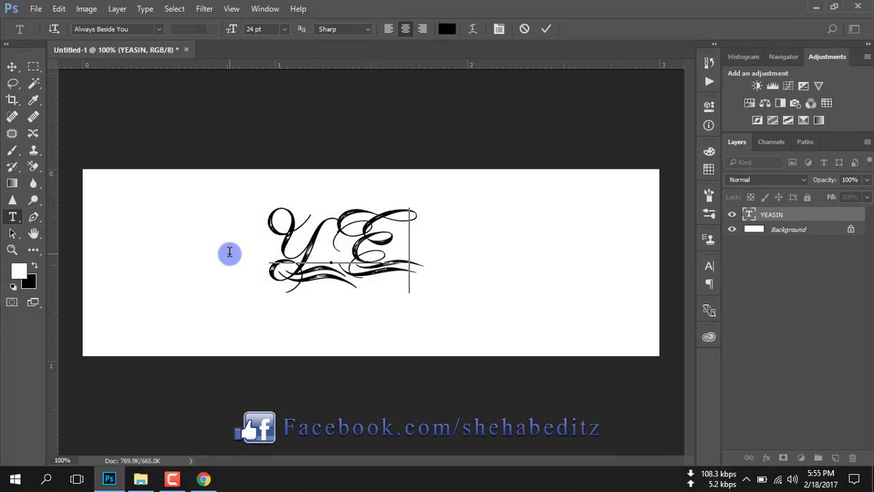
{"action": "type", "text": "a"}
{"action": "key", "text": "BackSpace"}
{"action": "key", "text": "BackSpace"}
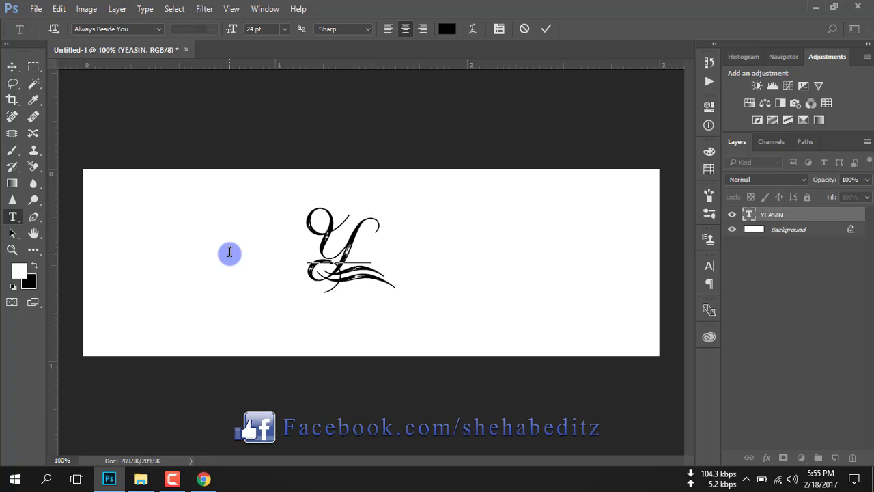
{"action": "type", "text": "easin"}
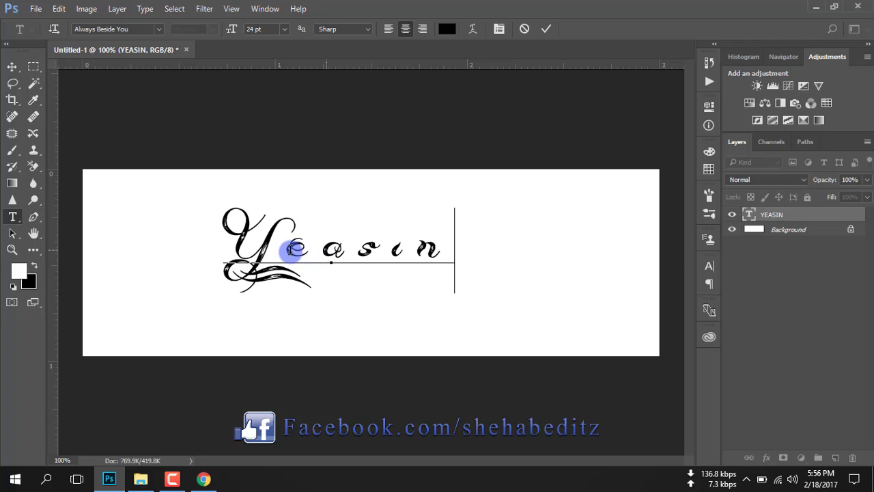
Select the letters after Y, browse the fonts, and keep Always Beside You.
{"action": "left_click_drag", "start_coordinate": [288, 249], "coordinate": [445, 253]}
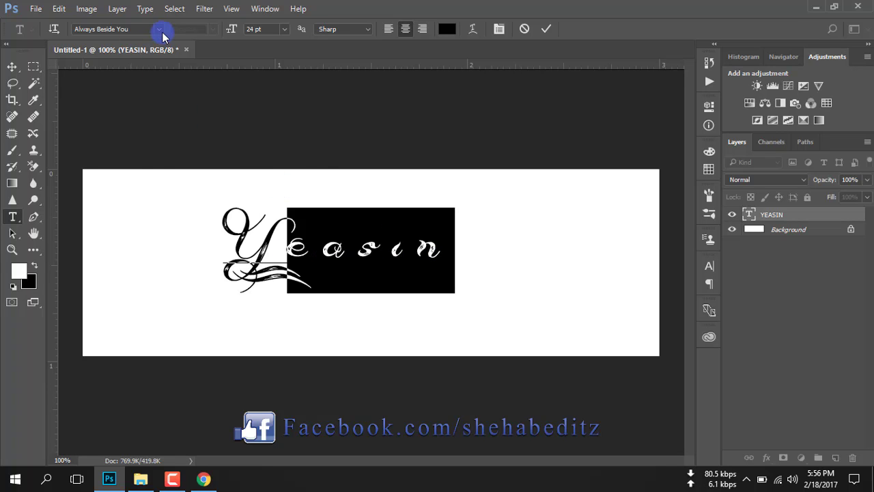
{"action": "left_click", "coordinate": [161, 31]}
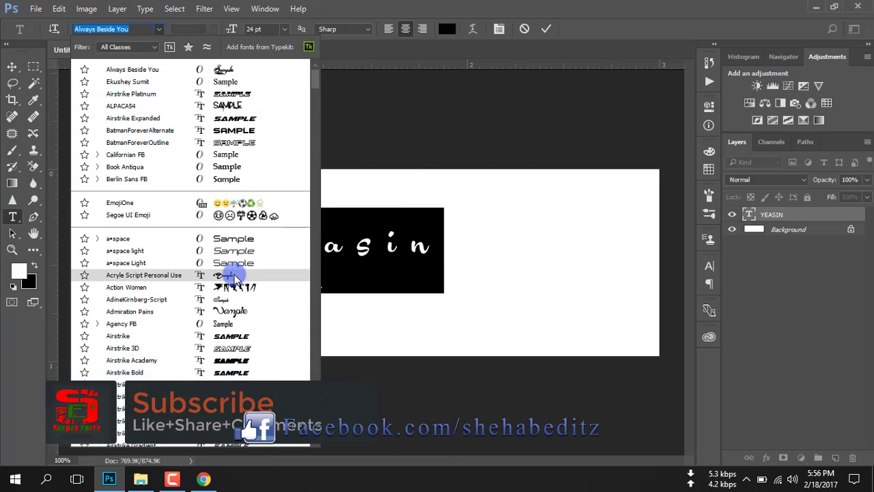
{"action": "key", "text": "Escape"}
{"action": "left_click", "coordinate": [319, 269]}
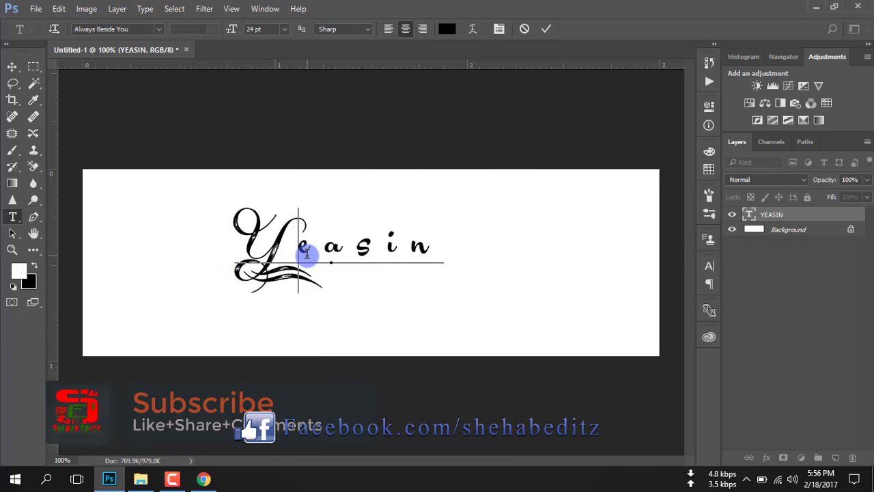
Apply the Alexandra Orleans font to all of the Yeasin text.
{"action": "left_click", "coordinate": [370, 267]}
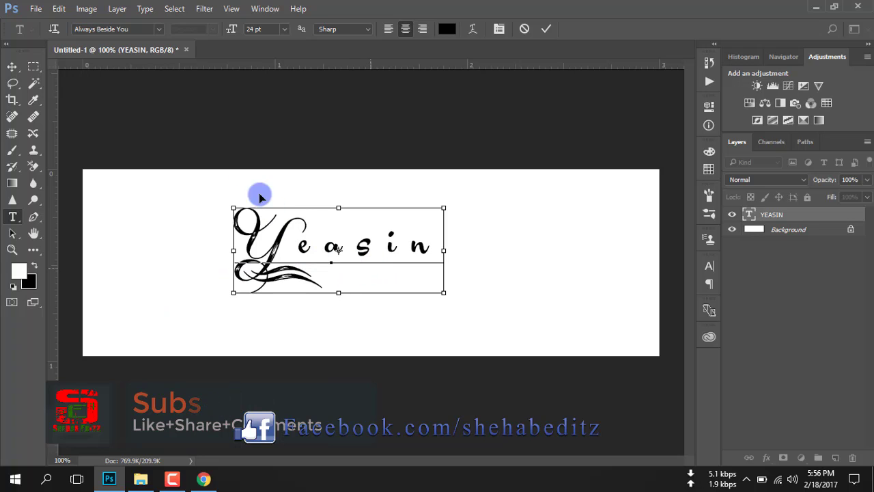
{"action": "key", "text": "ctrl+a"}
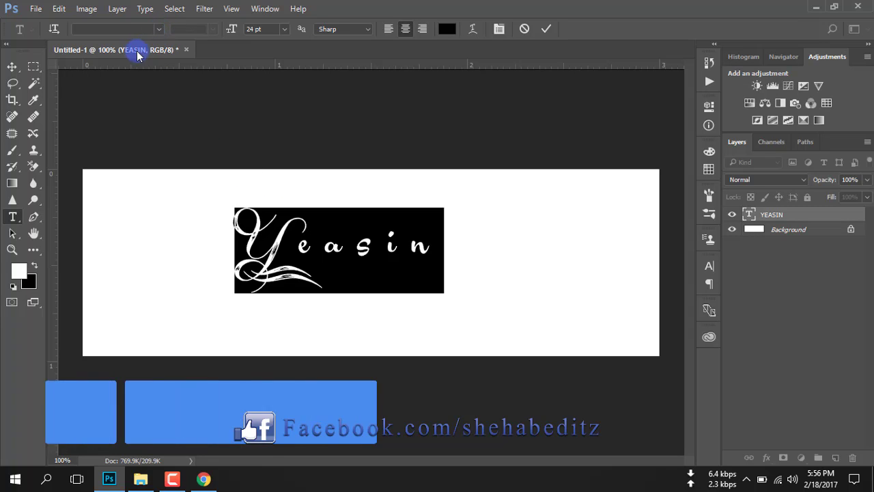
{"action": "left_click", "coordinate": [161, 31]}
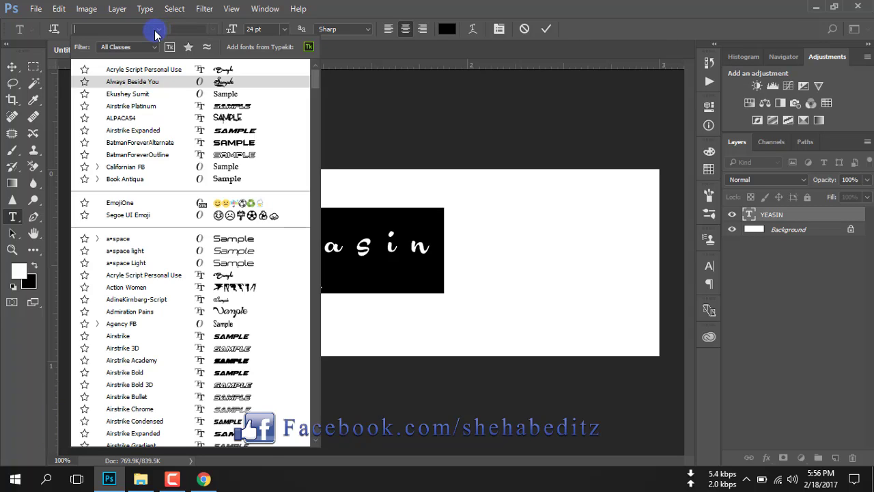
{"action": "scroll", "coordinate": [316, 82], "scroll_direction": "down", "scroll_amount": 6}
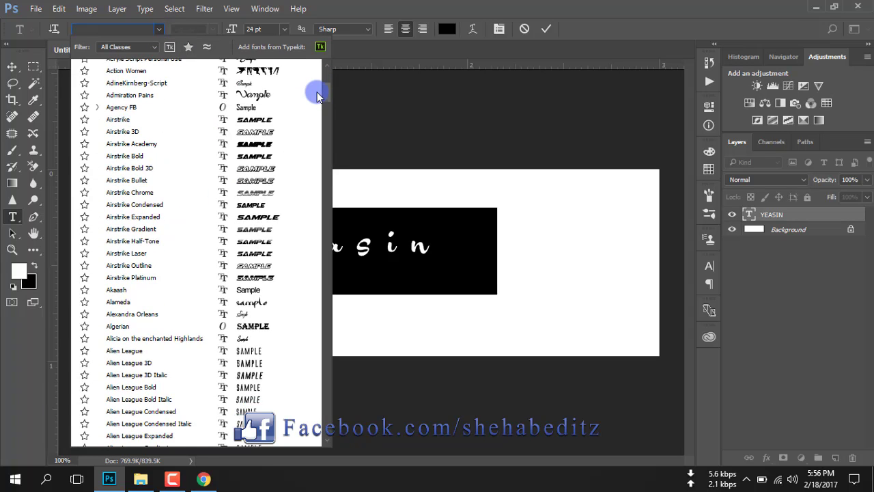
{"action": "scroll", "coordinate": [312, 78], "scroll_direction": "down", "scroll_amount": 1}
{"action": "scroll", "coordinate": [312, 79], "scroll_direction": "down", "scroll_amount": 2}
{"action": "scroll", "coordinate": [312, 95], "scroll_direction": "down", "scroll_amount": 2}
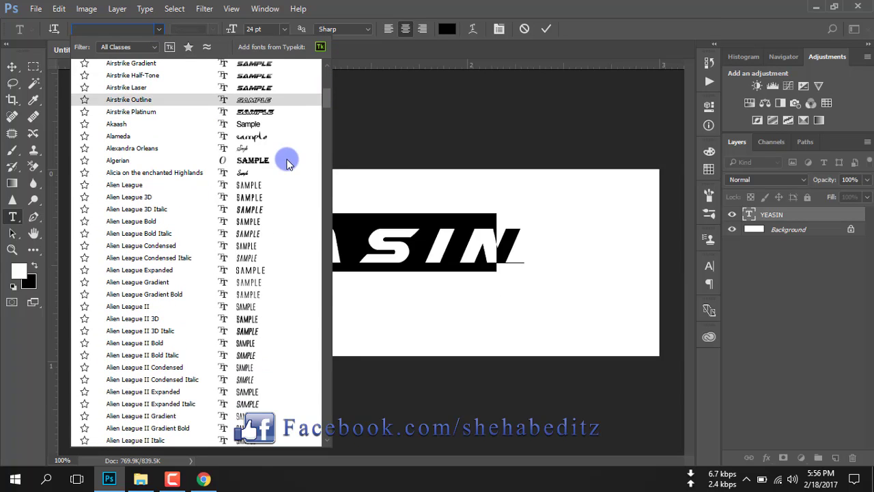
{"action": "left_click", "coordinate": [247, 148]}
{"action": "left_click", "coordinate": [328, 273]}
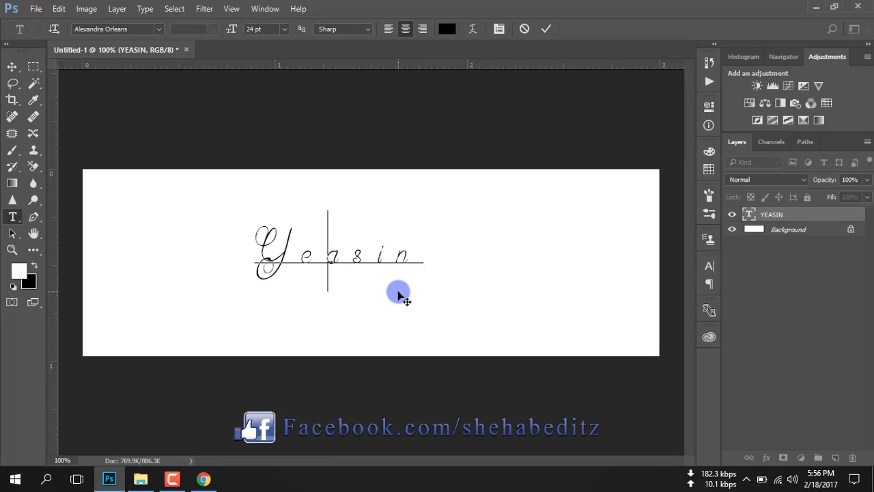
{"action": "key", "text": "ctrl+a"}
Set Yeasin's horizontal and vertical scale to 96% in the Character panel.
{"action": "left_click", "coordinate": [498, 29]}
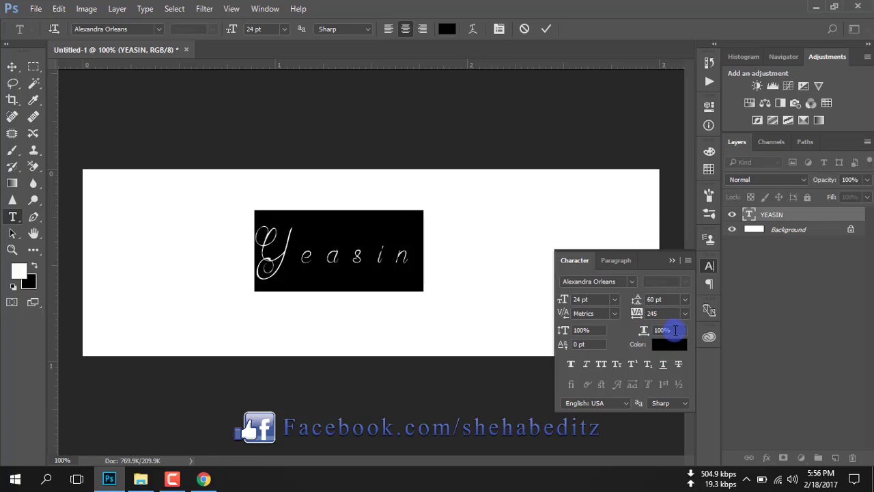
{"action": "left_click_drag", "start_coordinate": [674, 329], "coordinate": [641, 330]}
{"action": "key", "text": "Down"}
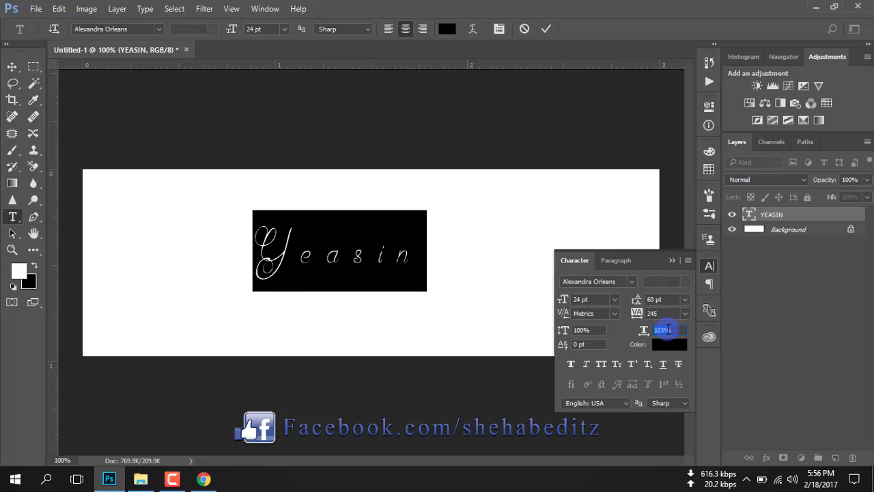
{"action": "key", "text": "Down"}
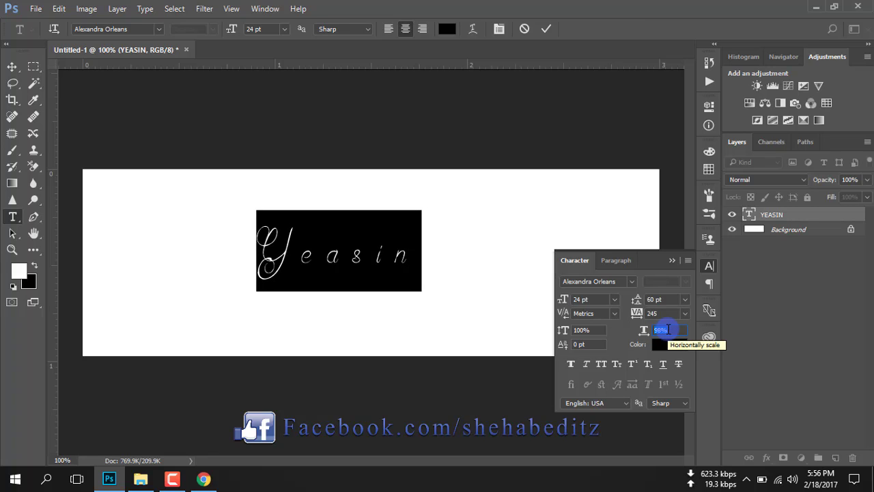
{"action": "key", "text": "Down"}
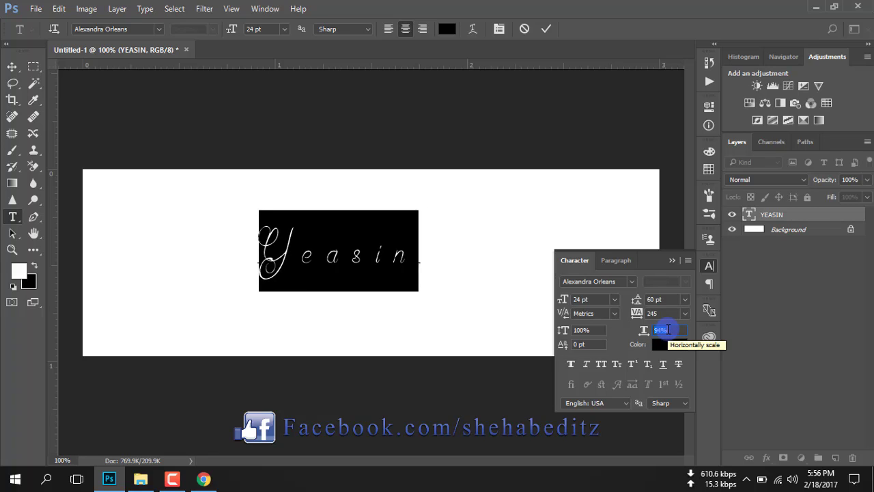
{"action": "key", "text": "Down"}
{"action": "key", "text": "Down"}
{"action": "key", "text": "Down"}
{"action": "key", "text": "Down"}
{"action": "key", "text": "Up"}
{"action": "key", "text": "Up"}
{"action": "key", "text": "Up"}
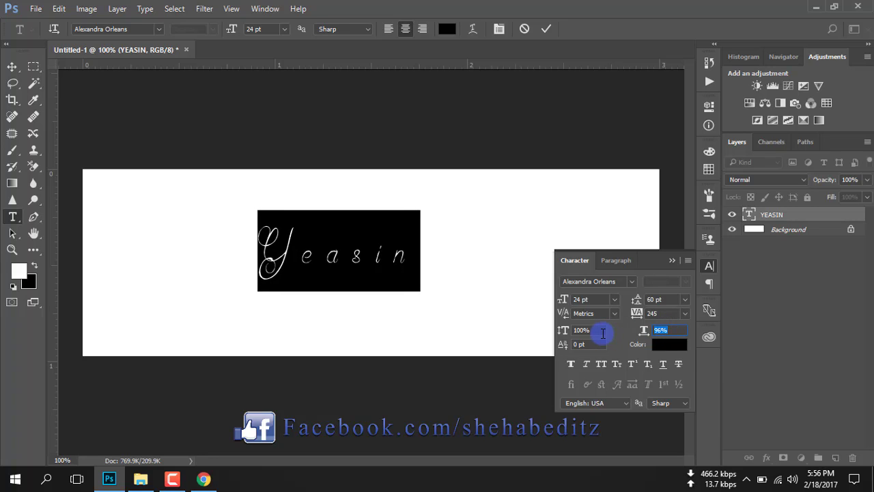
{"action": "key", "text": "Down"}
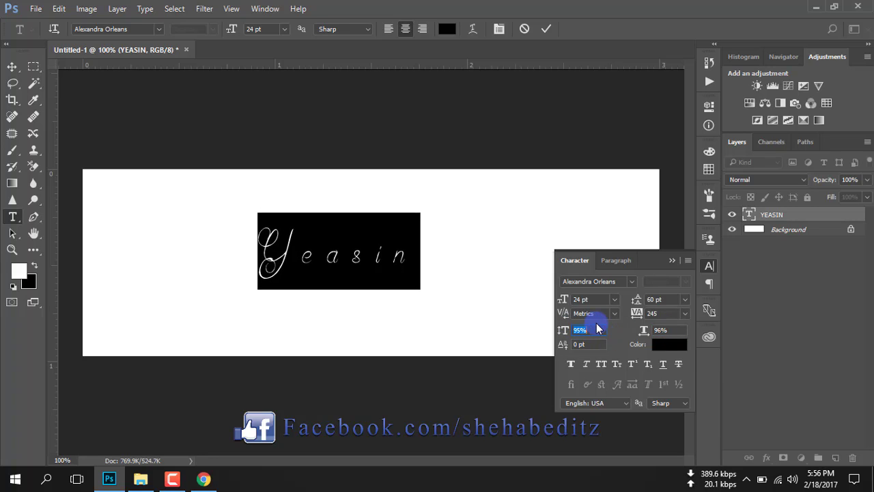
{"action": "key", "text": "Down"}
{"action": "key", "text": "Down"}
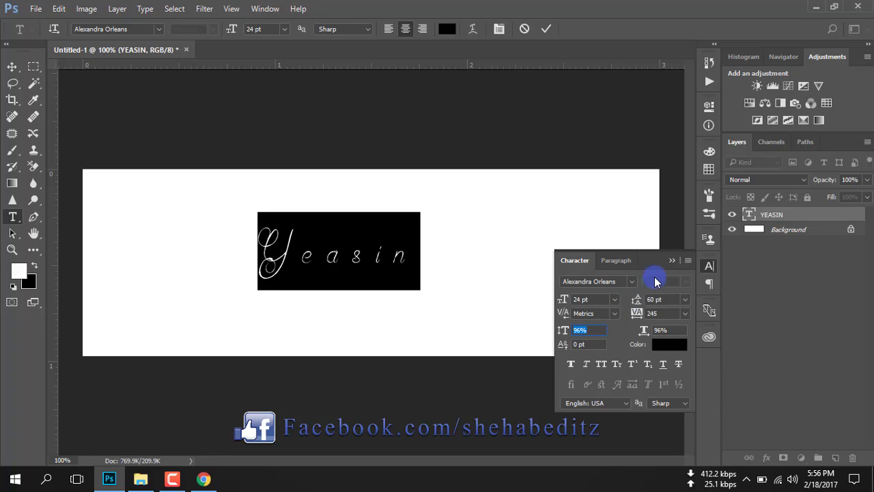
{"action": "left_click", "coordinate": [676, 266]}
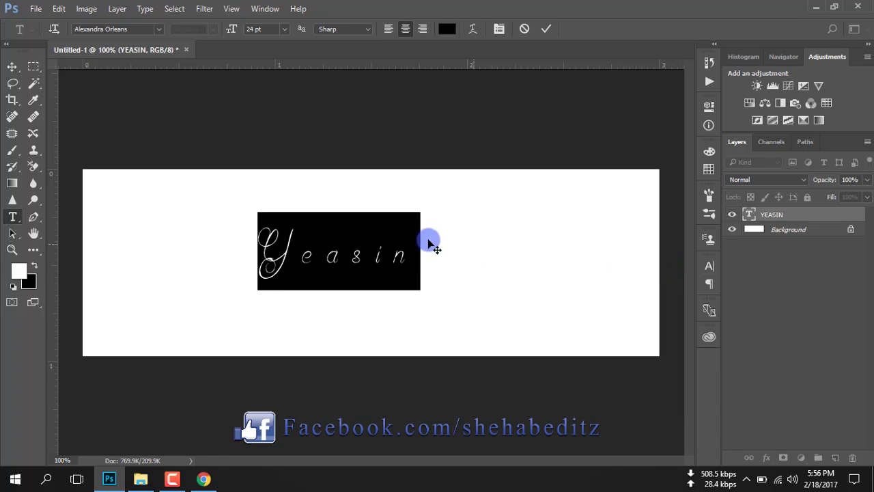
Switch Yeasin to AdineKirnberg-Script and commit it by selecting the Background layer.
{"action": "left_click", "coordinate": [159, 29]}
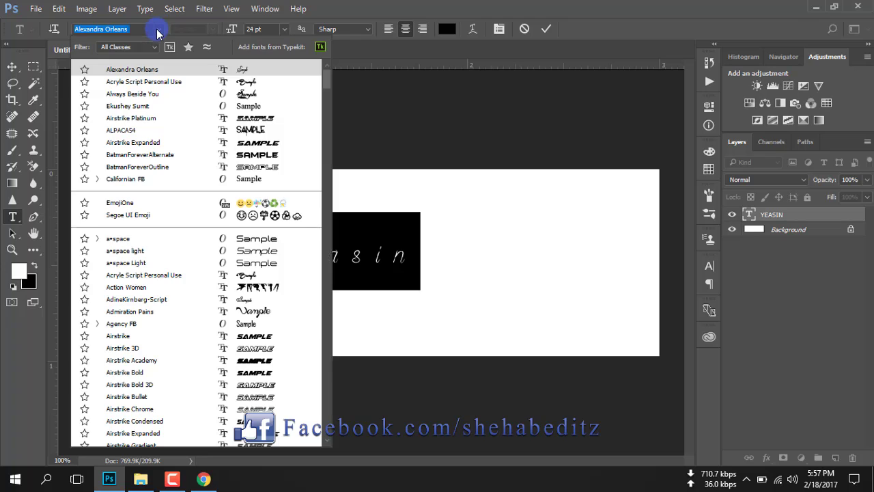
{"action": "left_click", "coordinate": [261, 307]}
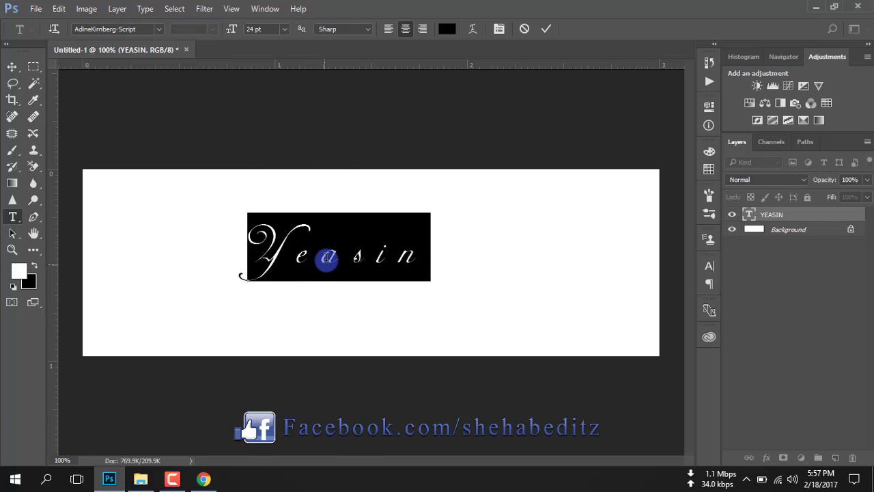
{"action": "left_click", "coordinate": [325, 260]}
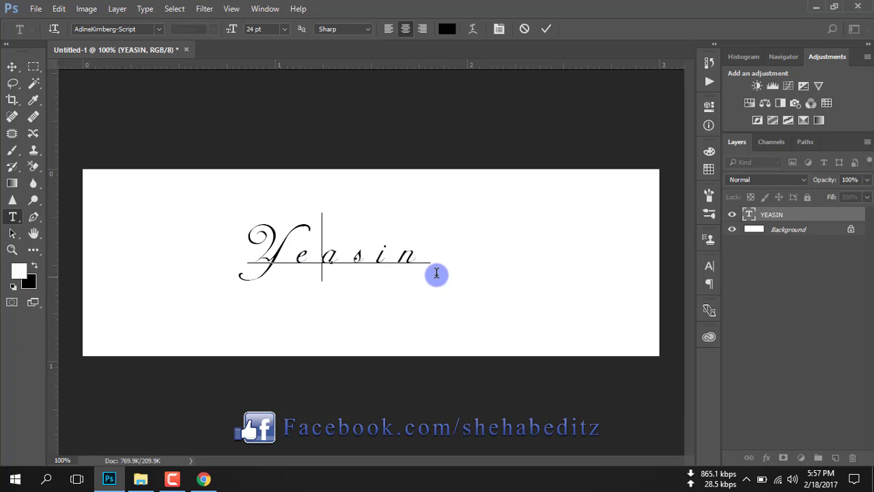
{"action": "left_click", "coordinate": [779, 233]}
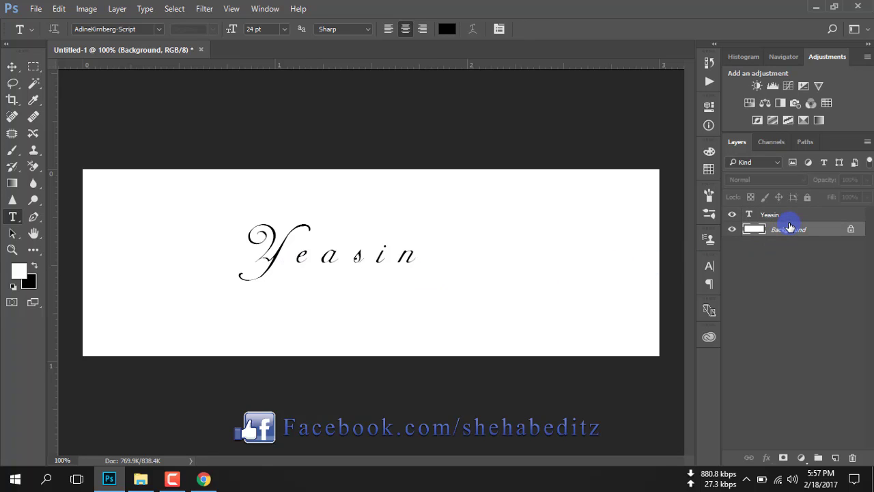
On a new layer, type PHOTOGRAPHY below Yeasin in Alexandra Orleans, then select it.
{"action": "left_click", "coordinate": [835, 458]}
{"action": "left_click", "coordinate": [301, 295]}
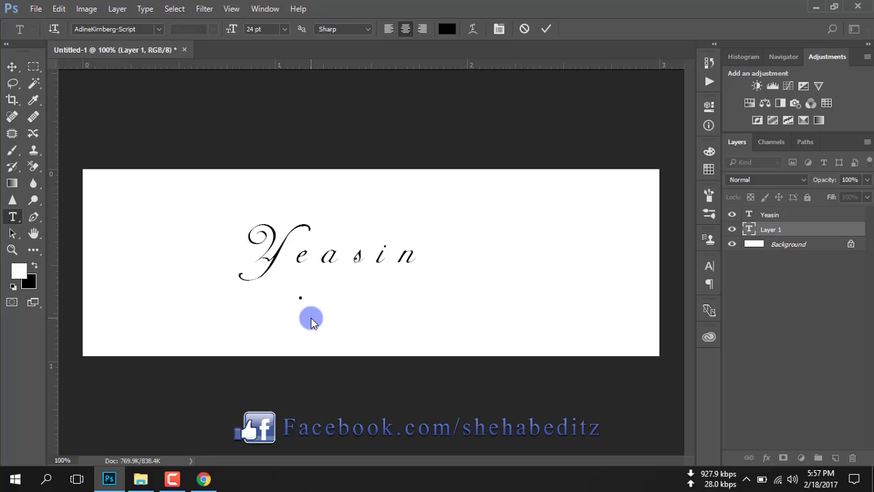
{"action": "left_click", "coordinate": [157, 29]}
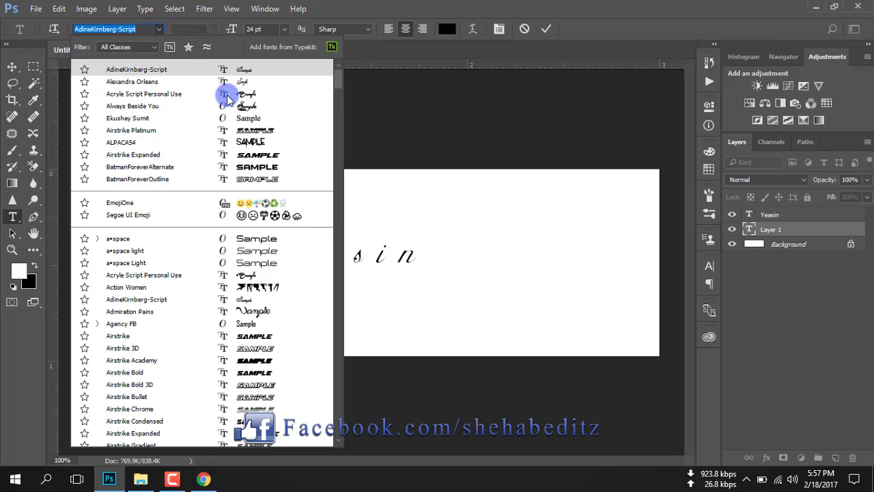
{"action": "left_click", "coordinate": [246, 83]}
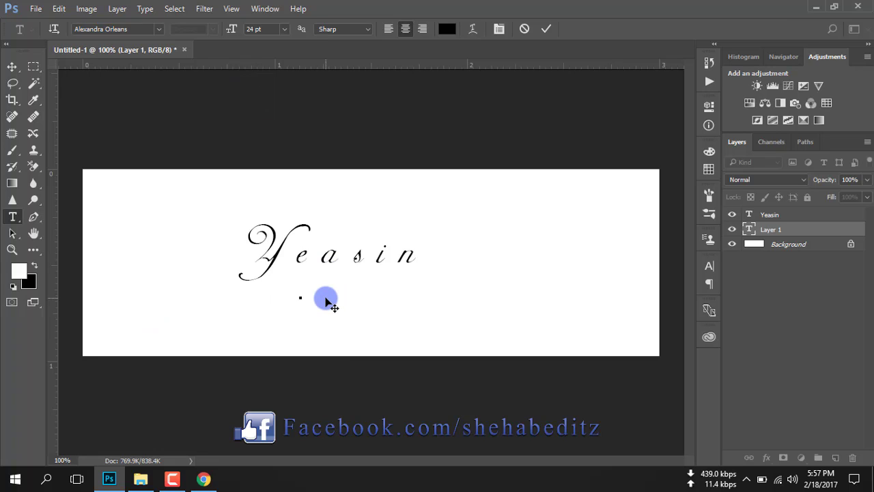
{"action": "type", "text": "DesH"}
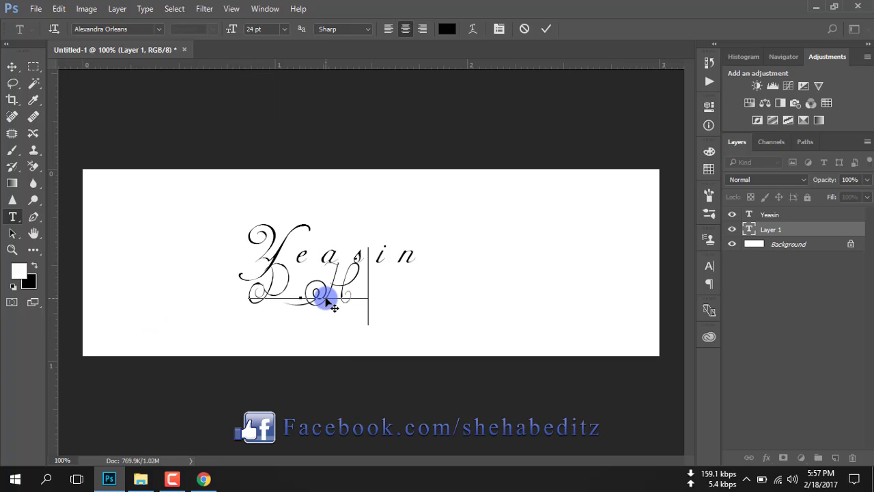
{"action": "key", "text": "BackSpace"}
{"action": "key", "text": "BackSpace"}
{"action": "key", "text": "BackSpace"}
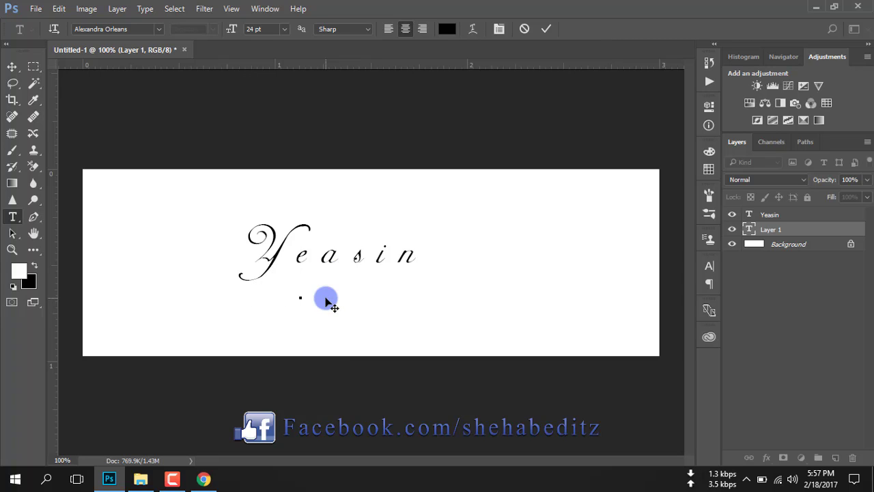
{"action": "type", "text": "PHOTO"}
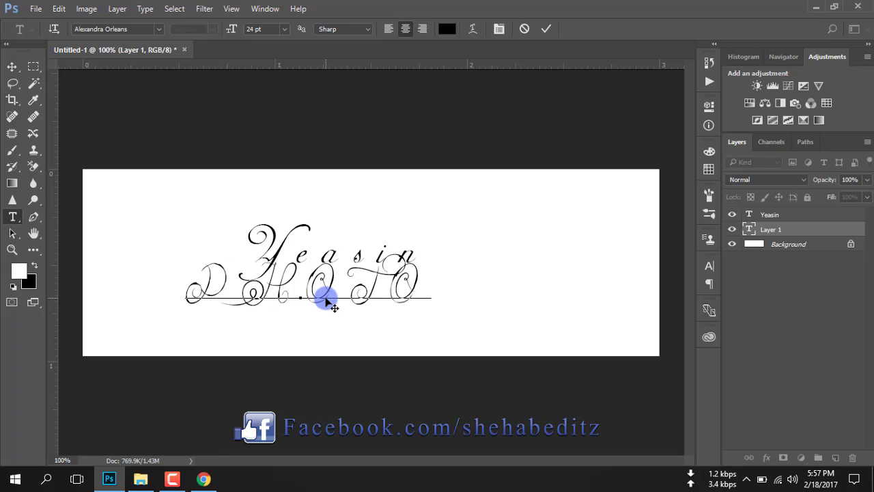
{"action": "type", "text": "GRAP"}
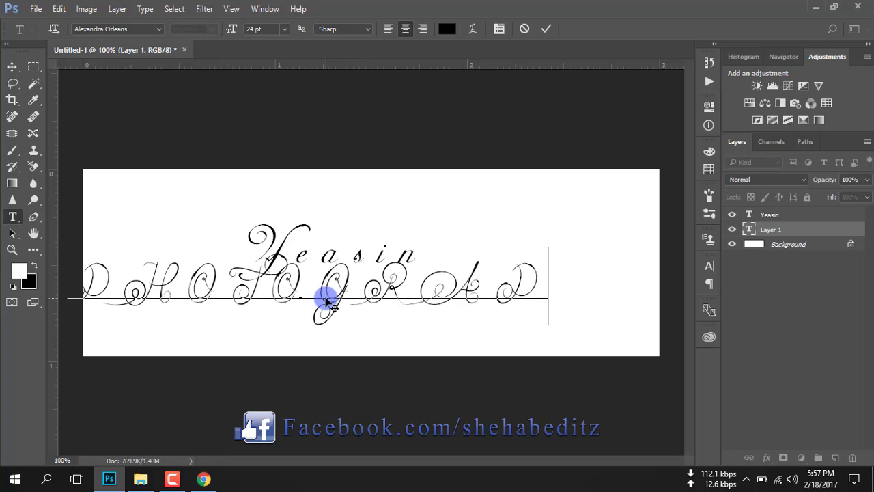
{"action": "type", "text": "HY"}
{"action": "key", "text": "ctrl+a"}
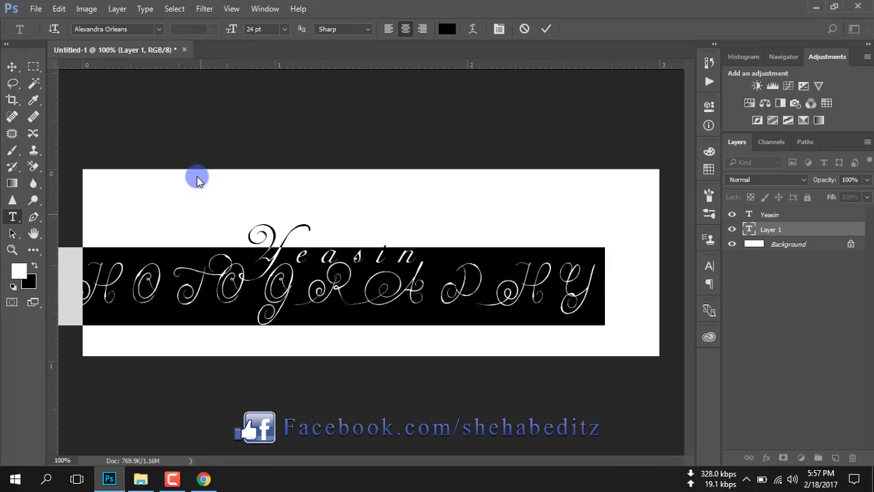
{"action": "left_click", "coordinate": [158, 28]}
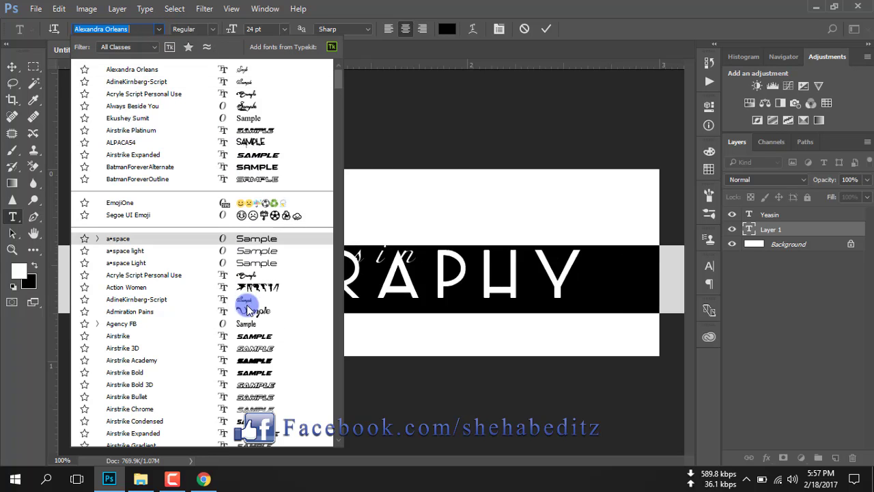
Apply Agency FB to PHOTOGRAPHY and move it beneath Yeasin.
{"action": "left_click", "coordinate": [252, 323]}
{"action": "left_click", "coordinate": [333, 273]}
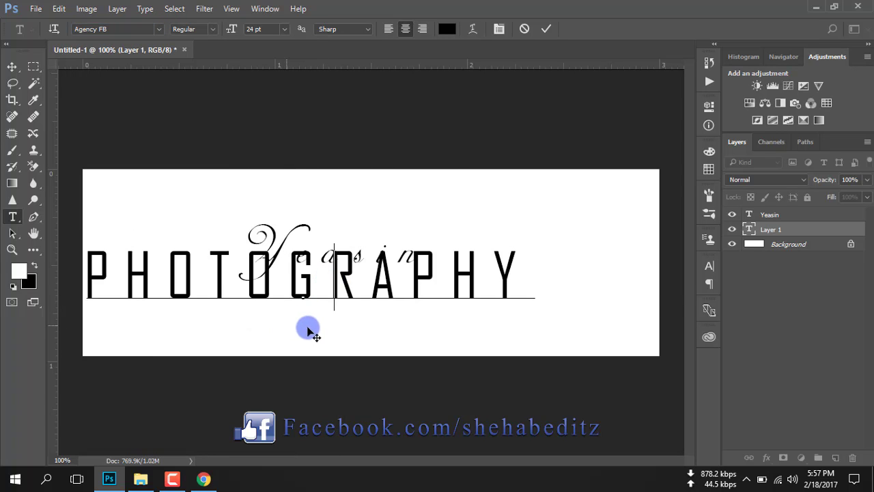
{"action": "left_click_drag", "start_coordinate": [307, 331], "coordinate": [362, 353]}
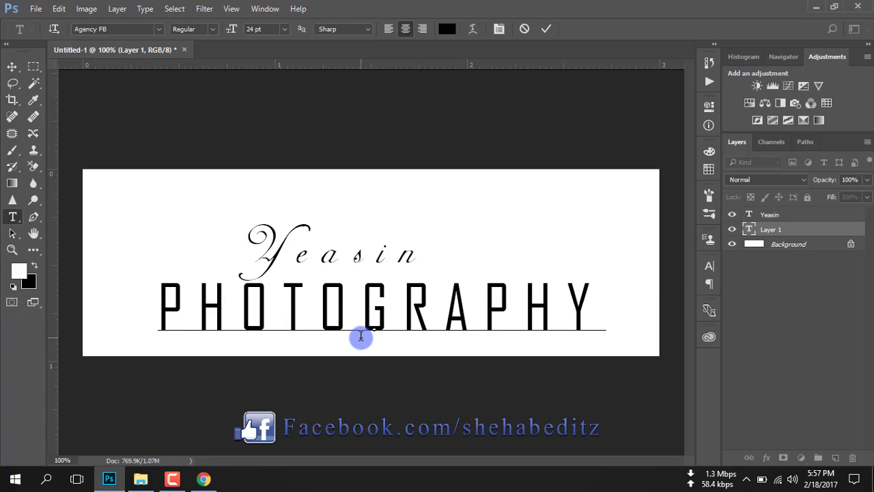
{"action": "key", "text": "ctrl"}
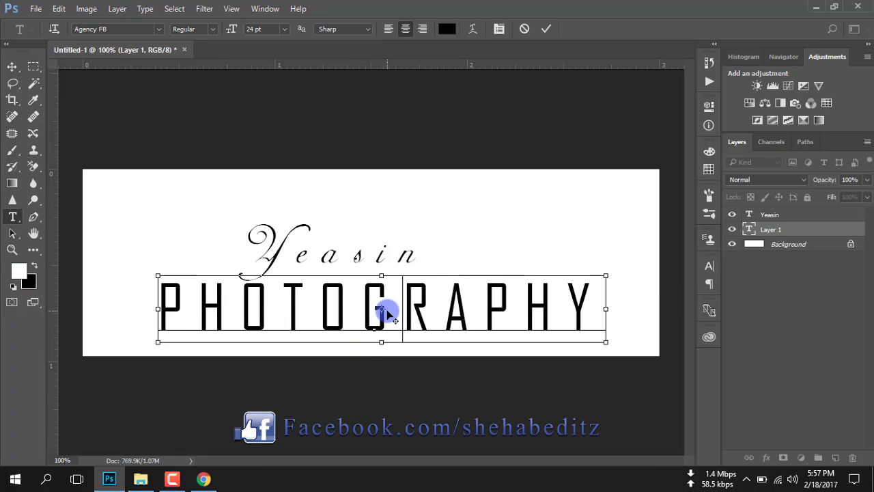
{"action": "key", "text": "ctrl+a"}
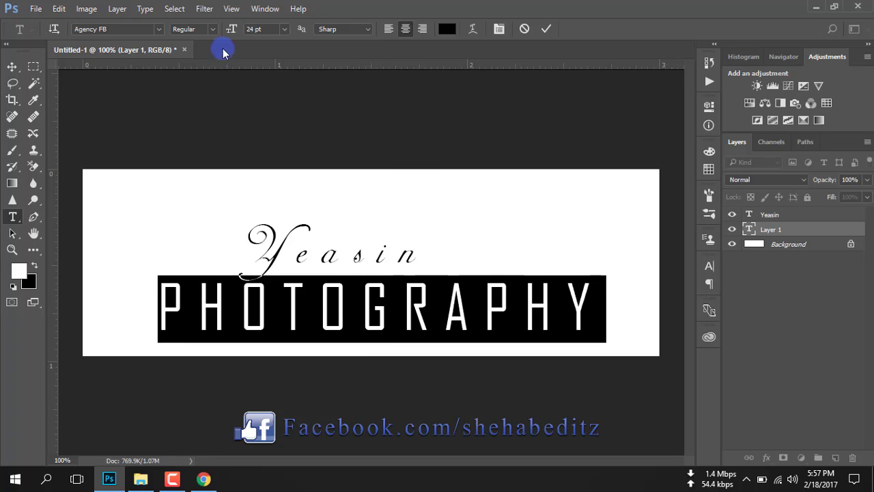
Make PHOTOGRAPHY 11 pt and left-aligned, positioned under Yeasin's opening letters.
{"action": "left_click", "coordinate": [285, 28]}
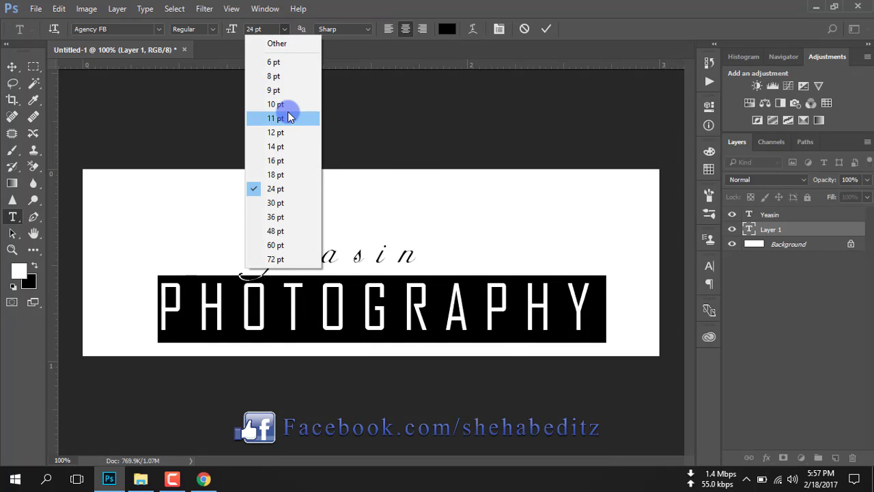
{"action": "left_click", "coordinate": [287, 111]}
{"action": "left_click_drag", "start_coordinate": [357, 342], "coordinate": [359, 312]}
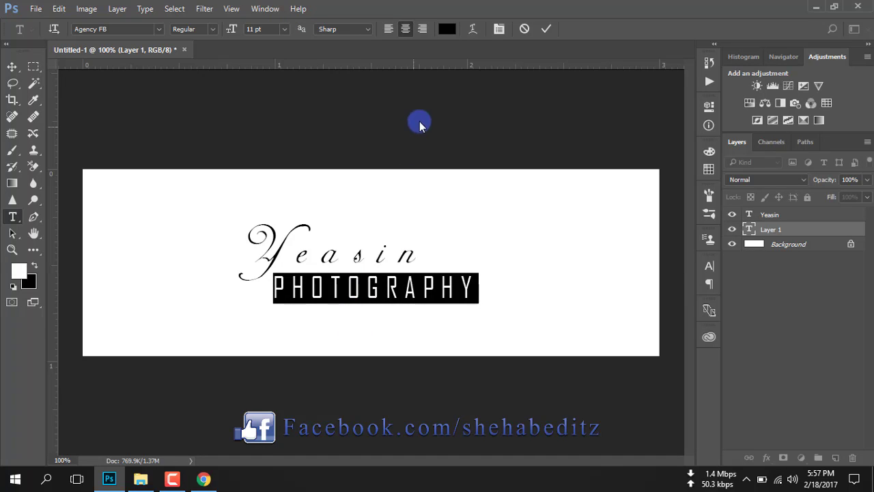
{"action": "left_click", "coordinate": [389, 28]}
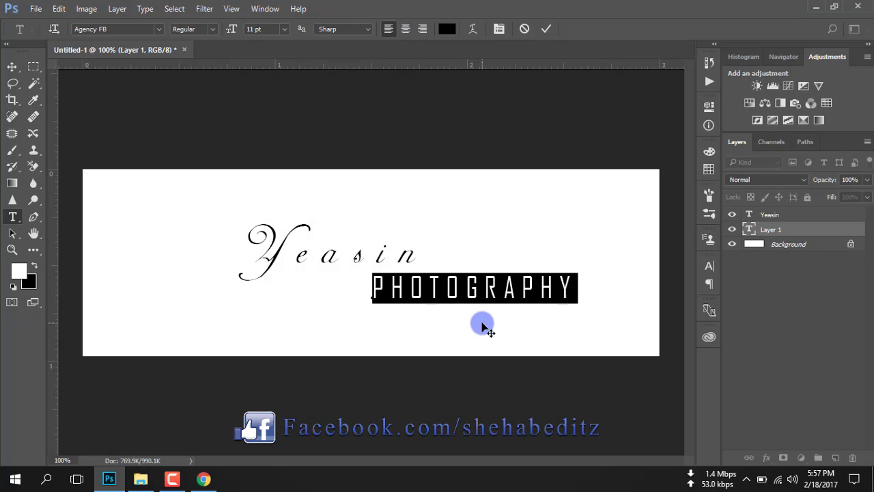
{"action": "left_click_drag", "start_coordinate": [483, 326], "coordinate": [388, 320]}
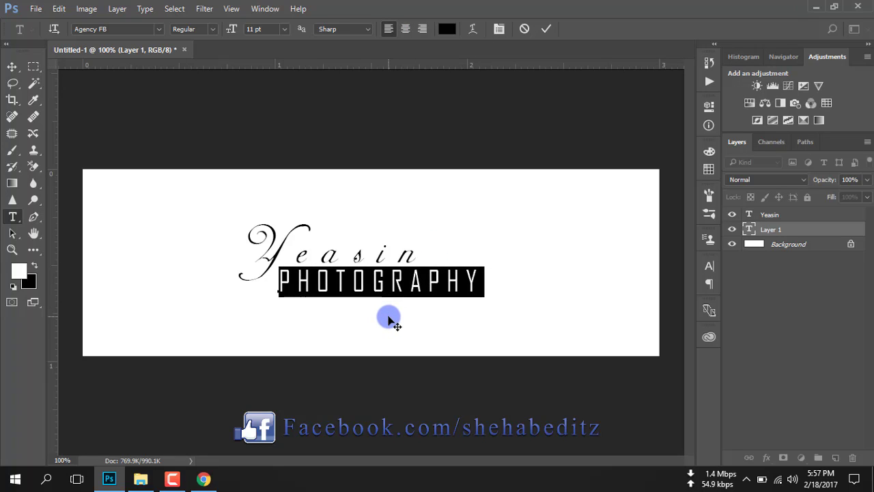
{"action": "left_click", "coordinate": [498, 29]}
Set the PHOTOGRAPHY letter tracking to 100 in the Character panel.
{"action": "left_click", "coordinate": [655, 313]}
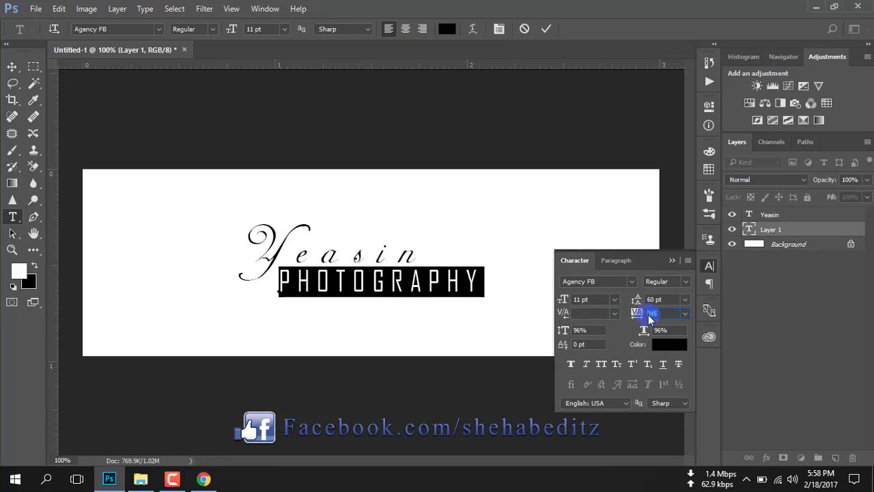
{"action": "type", "text": "100"}
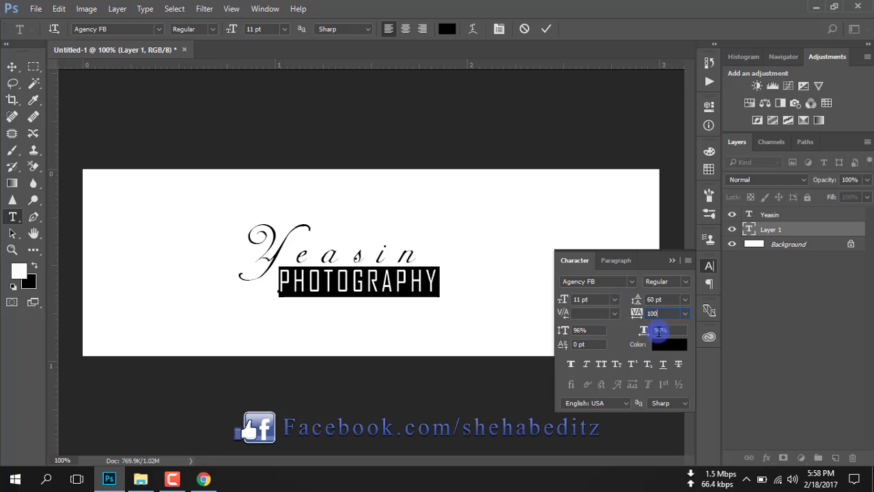
{"action": "left_click", "coordinate": [671, 260]}
Select all the PHOTOGRAPHY text and reduce it to 9 pt.
{"action": "left_click", "coordinate": [412, 284]}
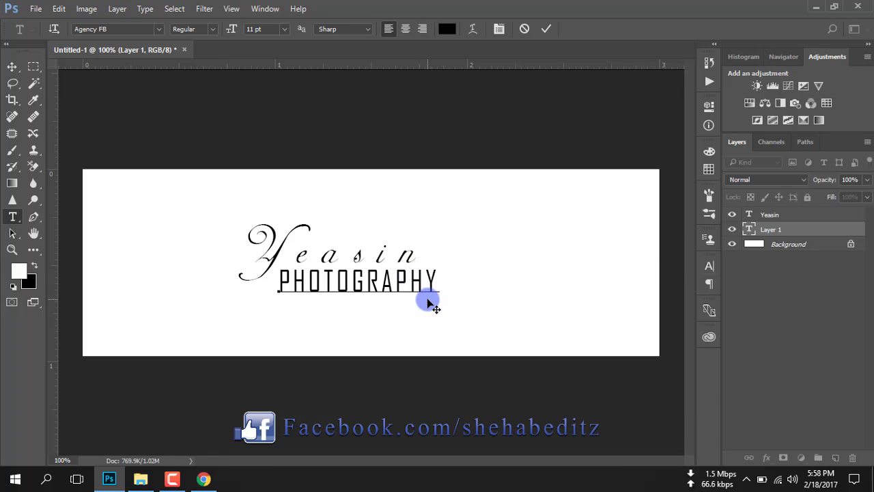
{"action": "key", "text": "ctrl"}
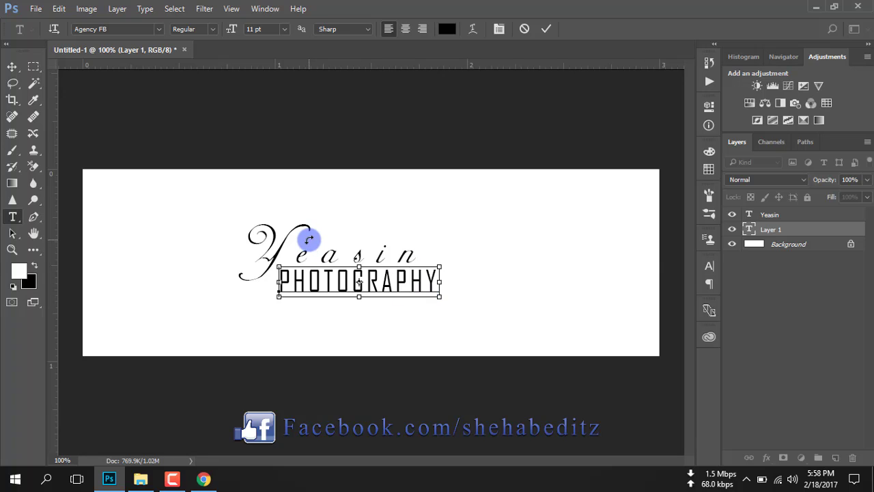
{"action": "key", "text": "ctrl+a"}
{"action": "left_click", "coordinate": [282, 31]}
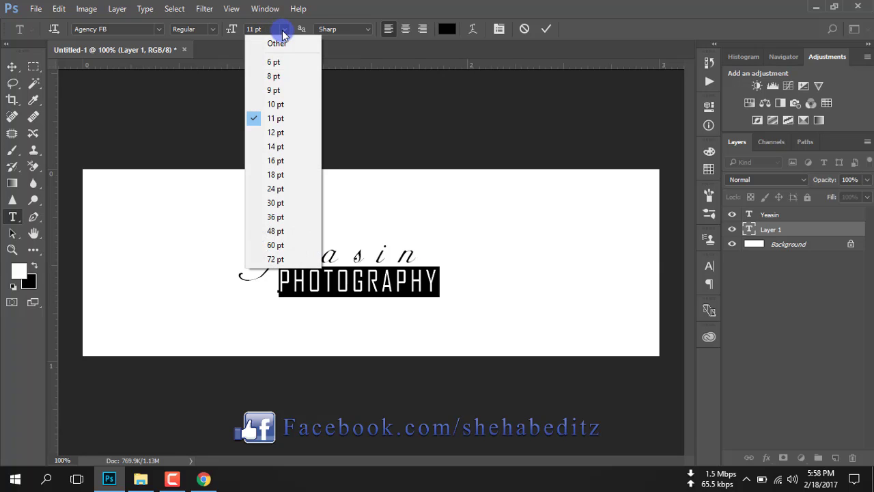
{"action": "left_click", "coordinate": [282, 98]}
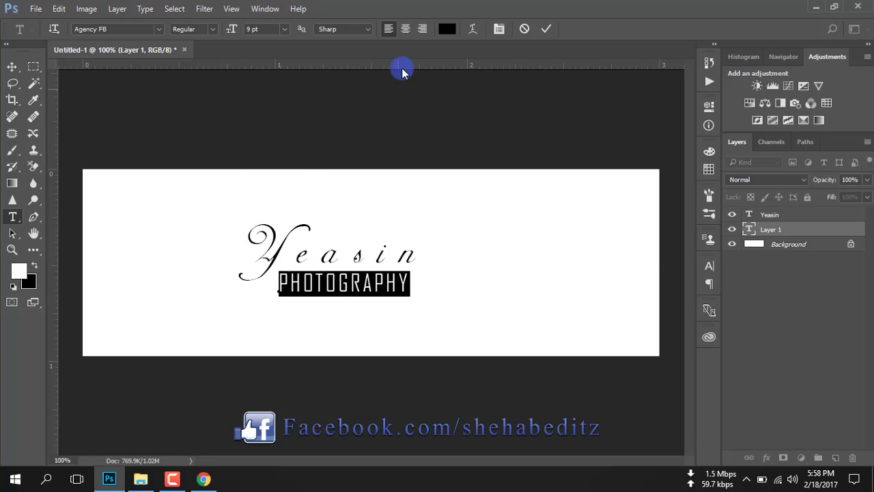
{"action": "left_click", "coordinate": [499, 29]}
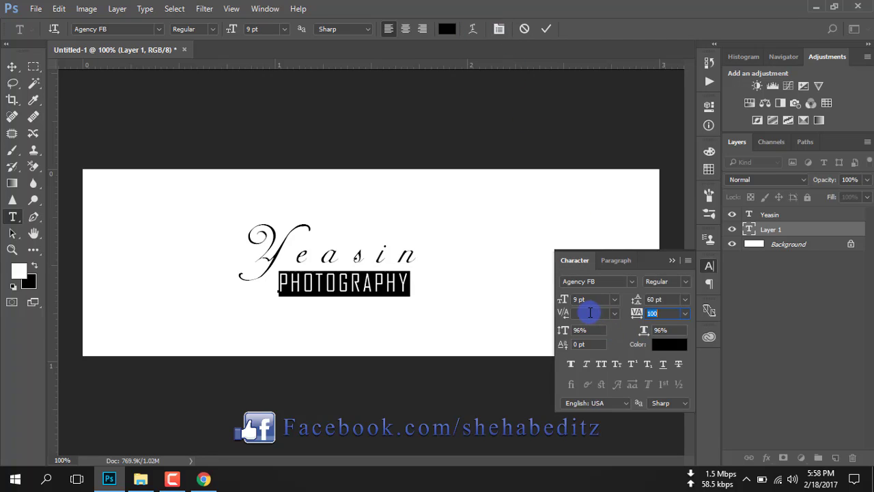
Set PHOTOGRAPHY's vertical scale to 50% in the Character panel.
{"action": "left_click_drag", "start_coordinate": [577, 328], "coordinate": [595, 332]}
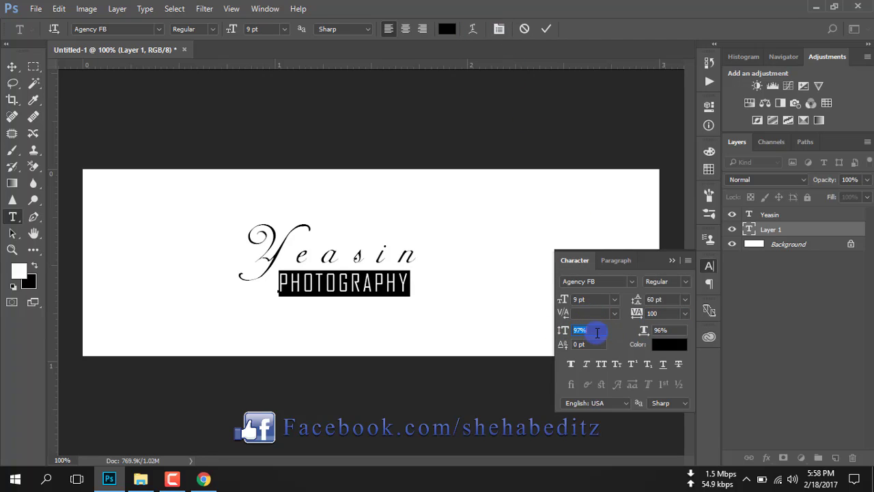
{"action": "key", "text": "Down"}
{"action": "key", "text": "Down"}
{"action": "key", "text": "Down"}
{"action": "key", "text": "Down"}
{"action": "key", "text": "Down"}
{"action": "key", "text": "Down"}
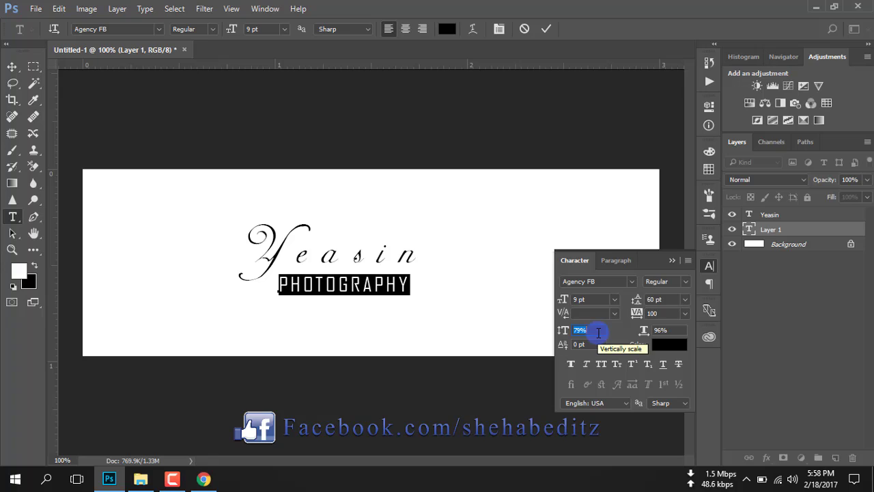
{"action": "key", "text": "Down"}
{"action": "key", "text": "Down"}
{"action": "key", "text": "Down"}
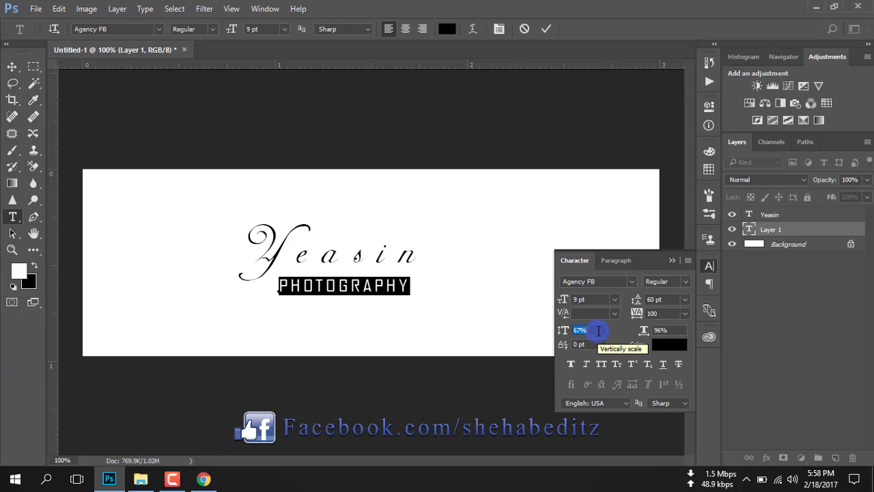
{"action": "key", "text": "Down"}
{"action": "key", "text": "Down"}
{"action": "key", "text": "Down"}
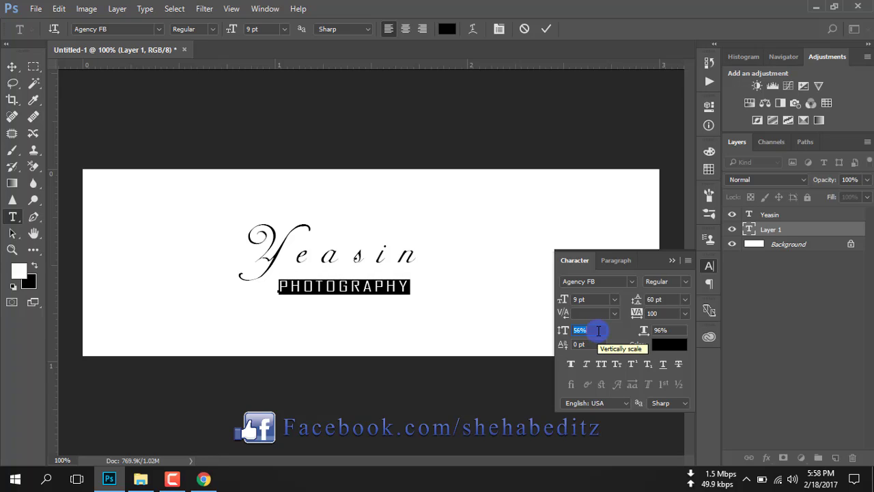
{"action": "key", "text": "Down"}
{"action": "key", "text": "Down"}
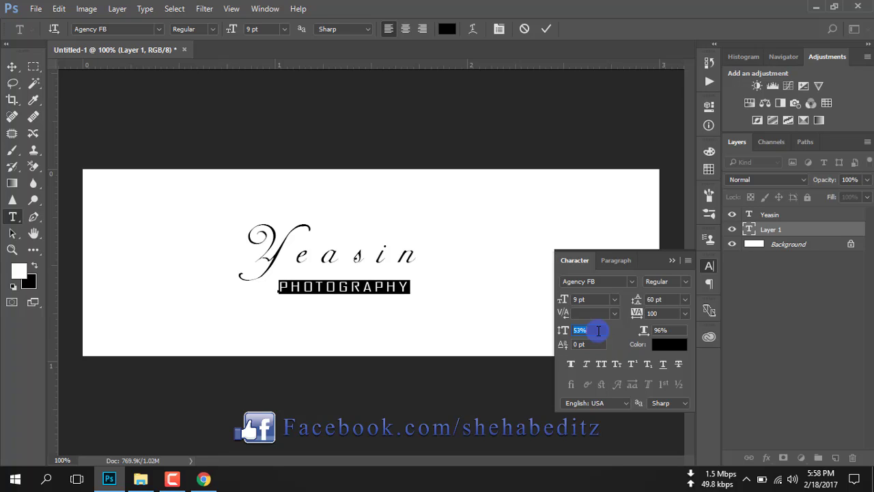
{"action": "type", "text": "50"}
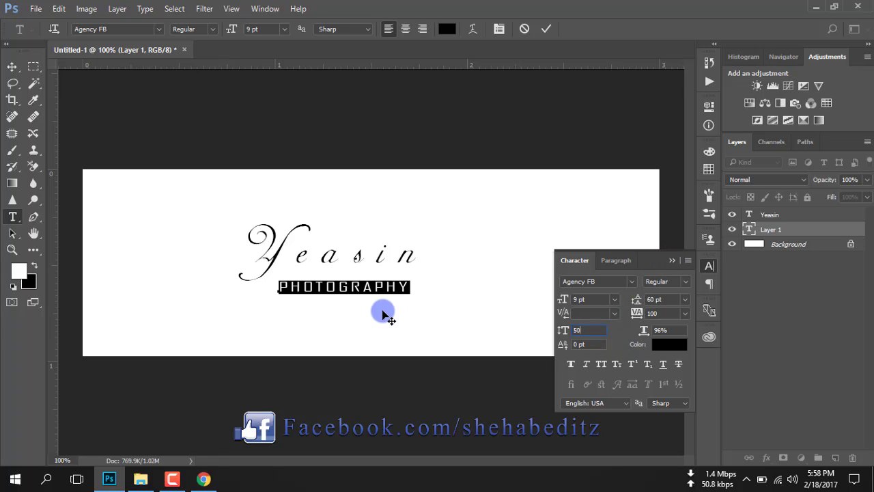
{"action": "left_click", "coordinate": [673, 254]}
Move PHOTOGRAPHY up snugly beneath Yeasin and commit the text.
{"action": "left_click_drag", "start_coordinate": [385, 302], "coordinate": [390, 288]}
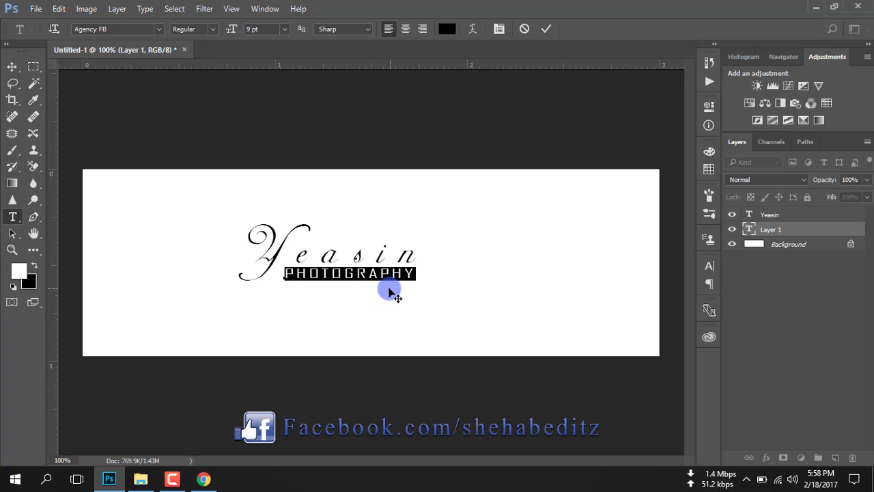
{"action": "left_click_drag", "start_coordinate": [389, 292], "coordinate": [388, 292]}
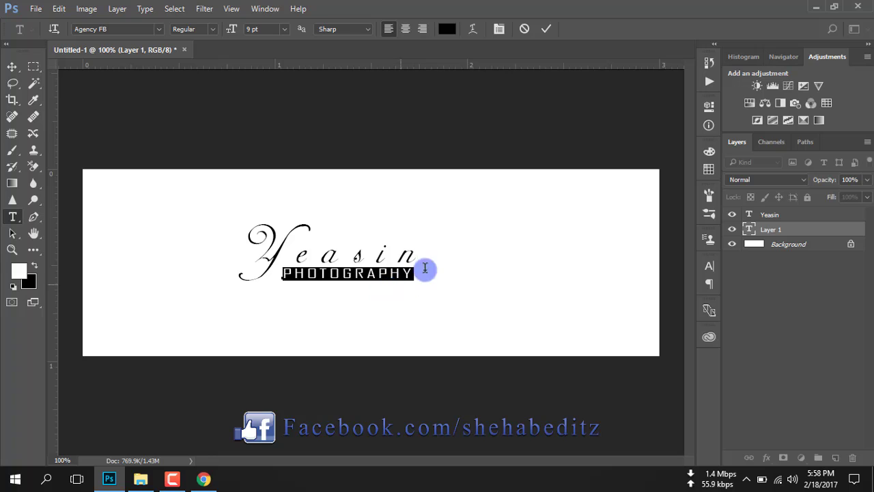
{"action": "left_click", "coordinate": [544, 30]}
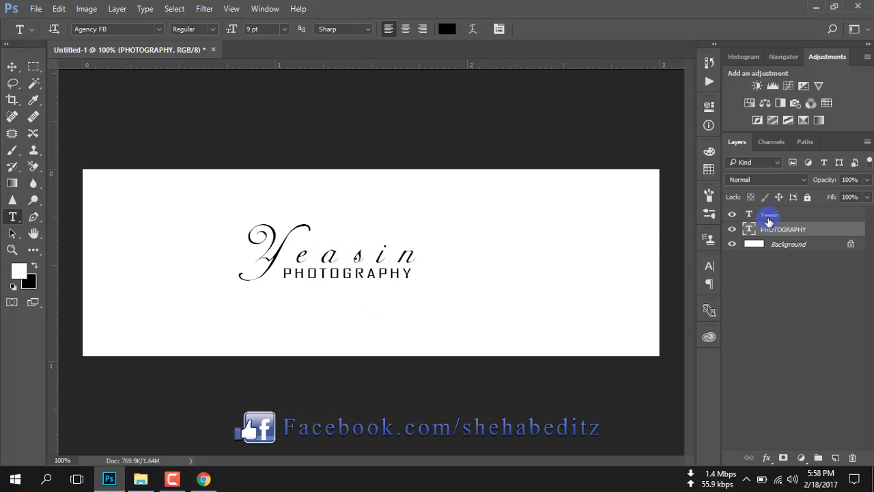
Select the Yeasin layer's letters and set their tracking to 100.
{"action": "left_click", "coordinate": [749, 217]}
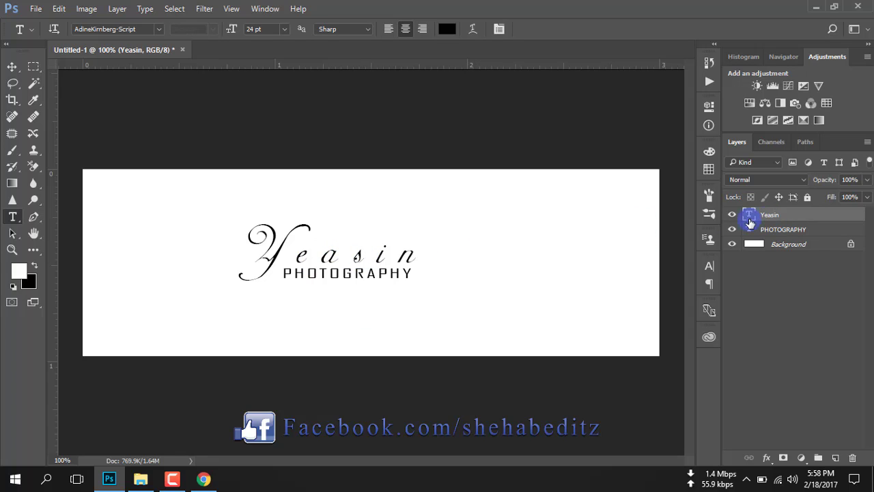
{"action": "left_click", "coordinate": [322, 254]}
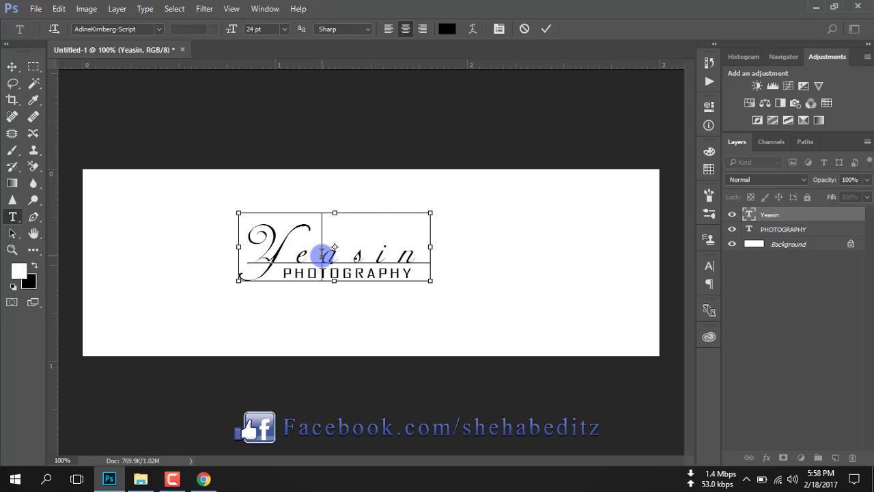
{"action": "left_click_drag", "start_coordinate": [301, 254], "coordinate": [428, 255]}
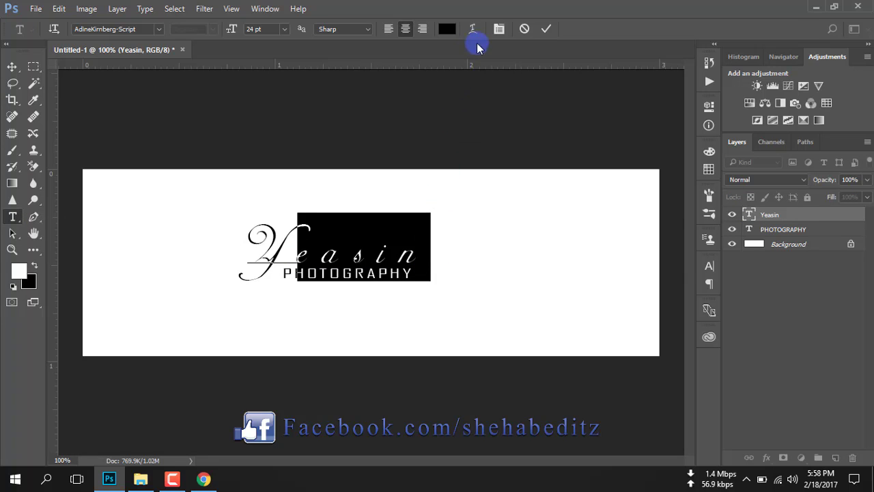
{"action": "left_click", "coordinate": [499, 29]}
{"action": "left_click", "coordinate": [663, 313]}
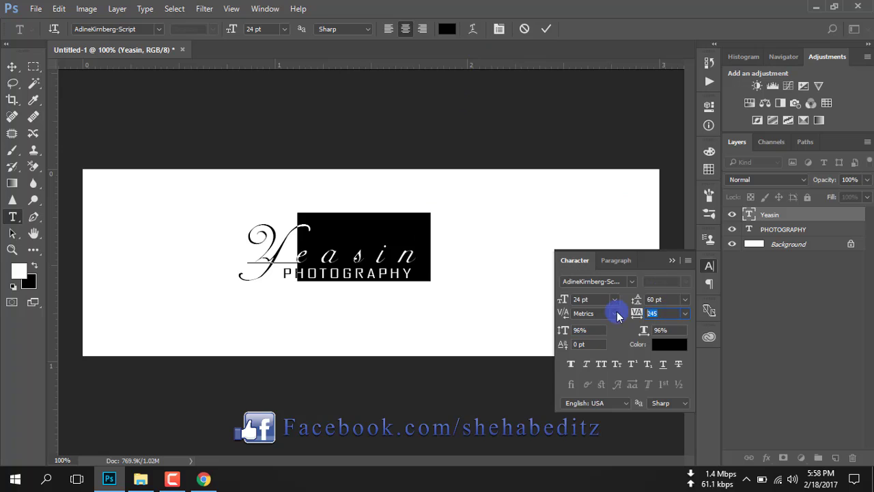
{"action": "type", "text": "100"}
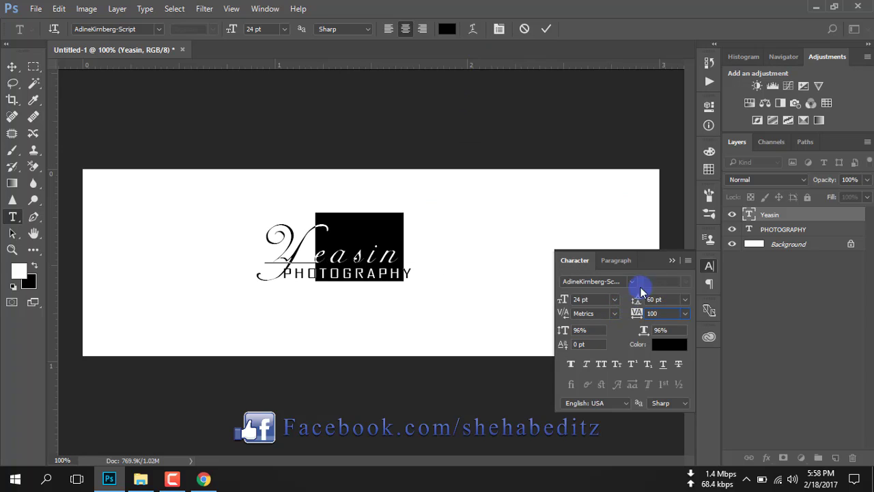
{"action": "left_click", "coordinate": [676, 261]}
Reposition Yeasin so it sits just above PHOTOGRAPHY.
{"action": "left_click", "coordinate": [386, 265]}
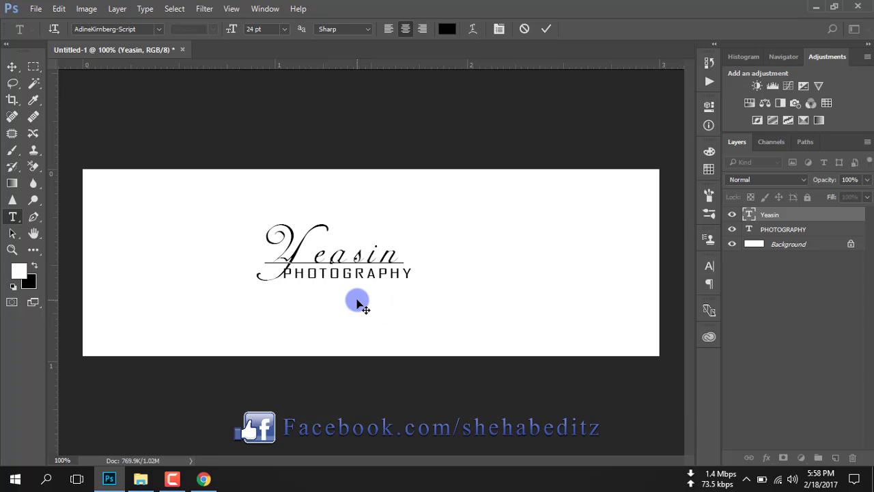
{"action": "left_click_drag", "start_coordinate": [354, 301], "coordinate": [342, 303]}
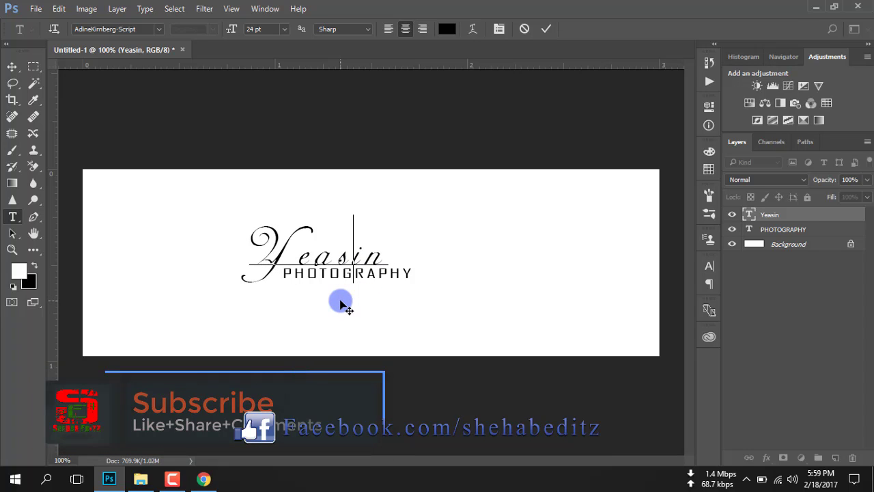
{"action": "left_click_drag", "start_coordinate": [339, 300], "coordinate": [344, 297]}
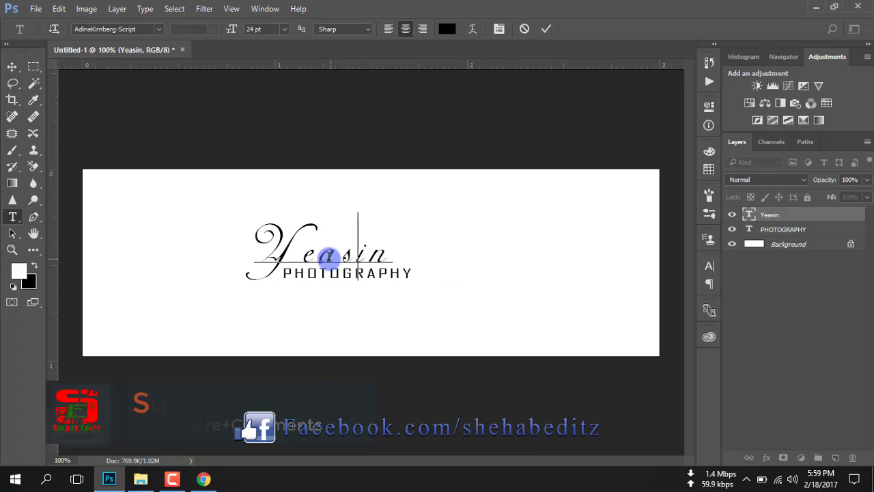
Delete 'easin' so only the script Y remains, move it left, and commit.
{"action": "left_click_drag", "start_coordinate": [307, 256], "coordinate": [420, 255]}
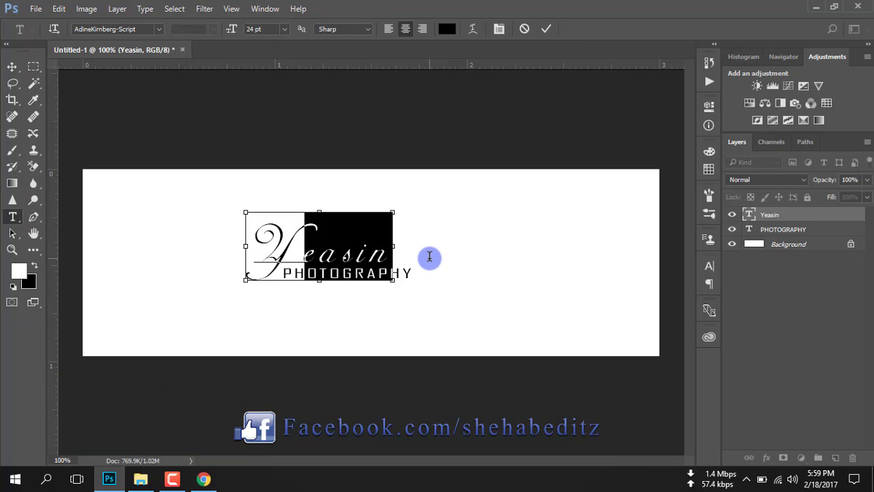
{"action": "key", "text": "BackSpace"}
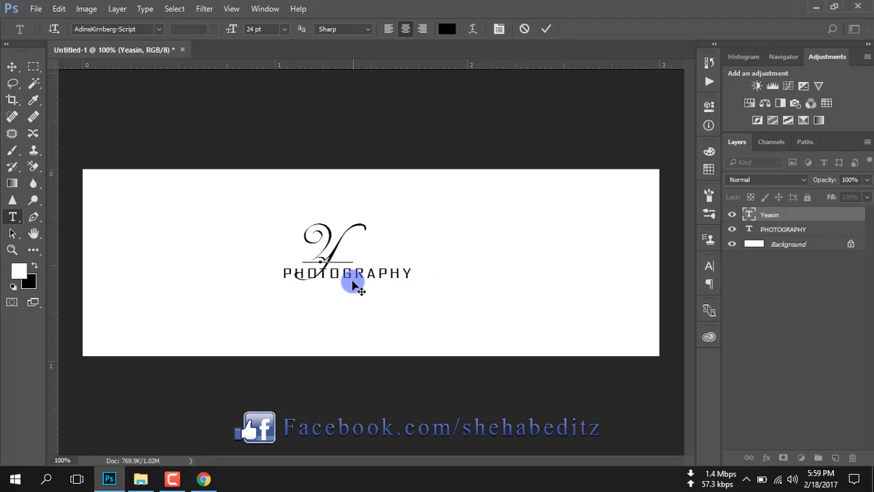
{"action": "left_click_drag", "start_coordinate": [350, 299], "coordinate": [290, 301]}
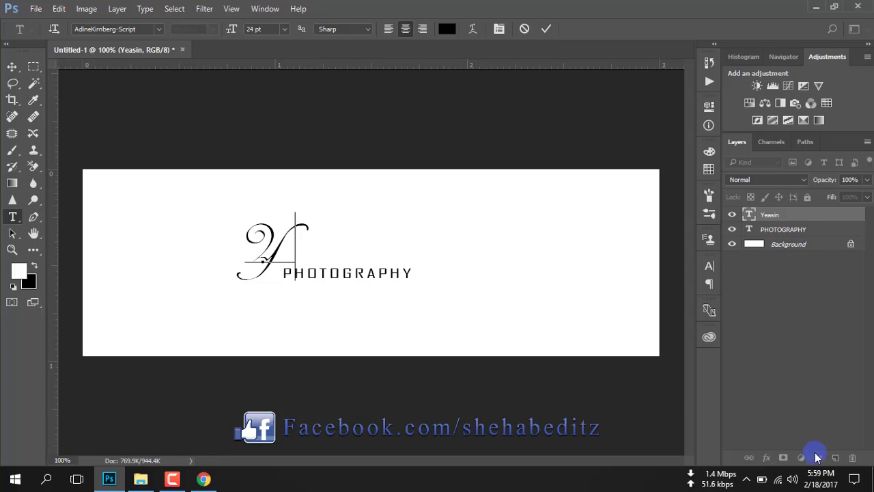
{"action": "left_click", "coordinate": [835, 458]}
On a new layer, type 'easin' and place it beside the Y above PHOTOGRAPHY.
{"action": "left_click", "coordinate": [833, 458]}
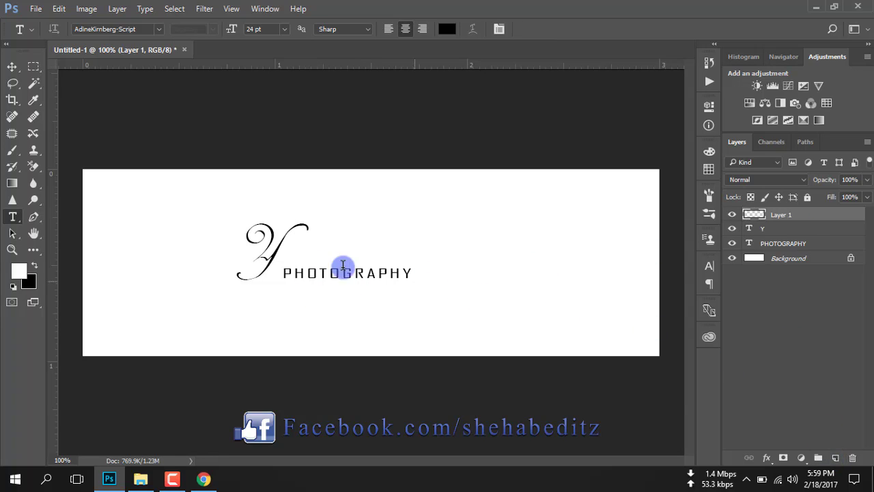
{"action": "left_click", "coordinate": [294, 259]}
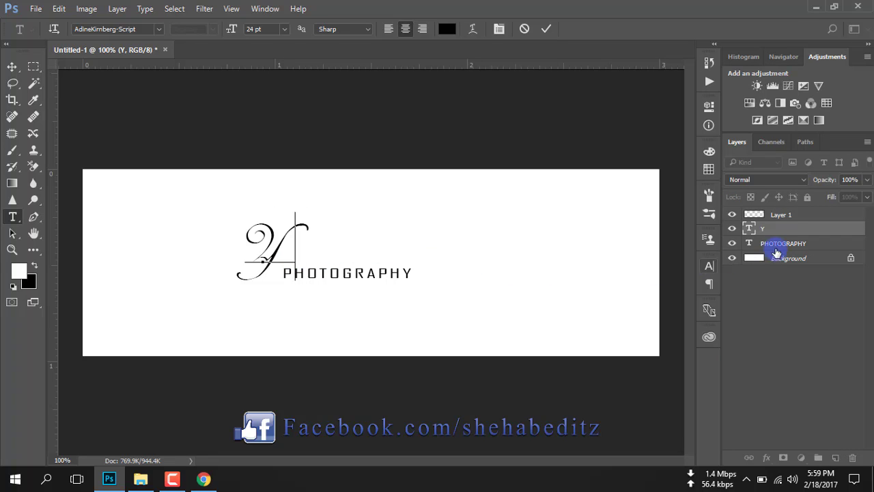
{"action": "left_click", "coordinate": [782, 217]}
{"action": "left_click", "coordinate": [781, 216]}
{"action": "left_click", "coordinate": [459, 219]}
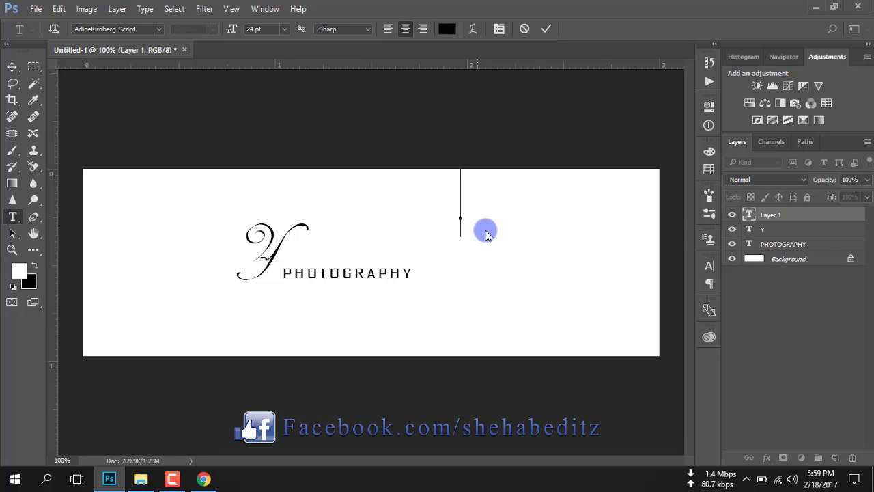
{"action": "type", "text": "easin"}
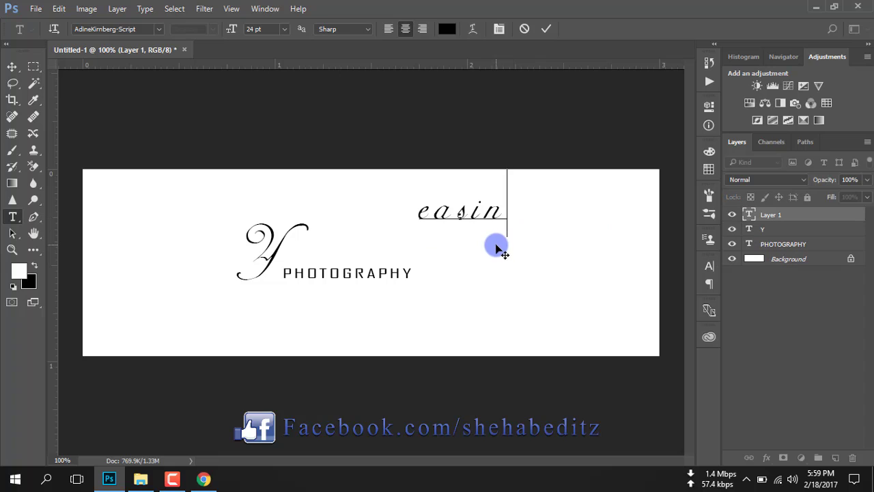
{"action": "left_click_drag", "start_coordinate": [497, 248], "coordinate": [366, 289]}
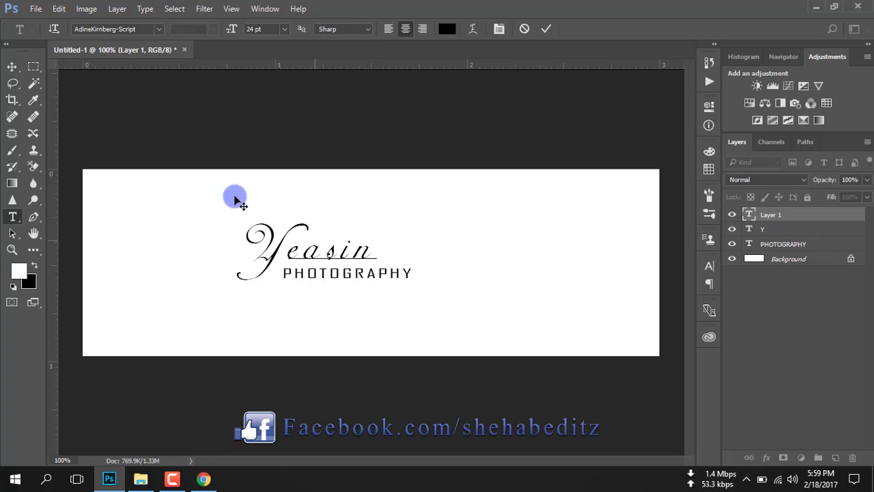
Commit the easin text and shift it slightly with the Move tool.
{"action": "left_click", "coordinate": [549, 31]}
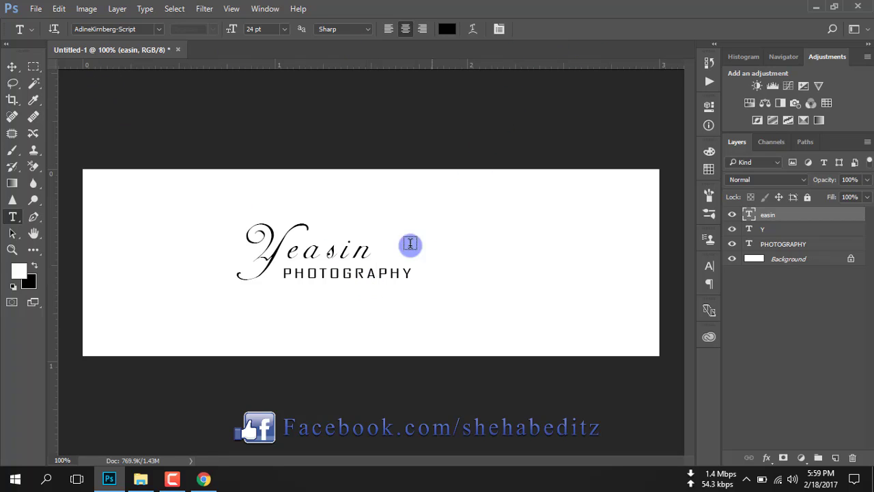
{"action": "left_click", "coordinate": [13, 66]}
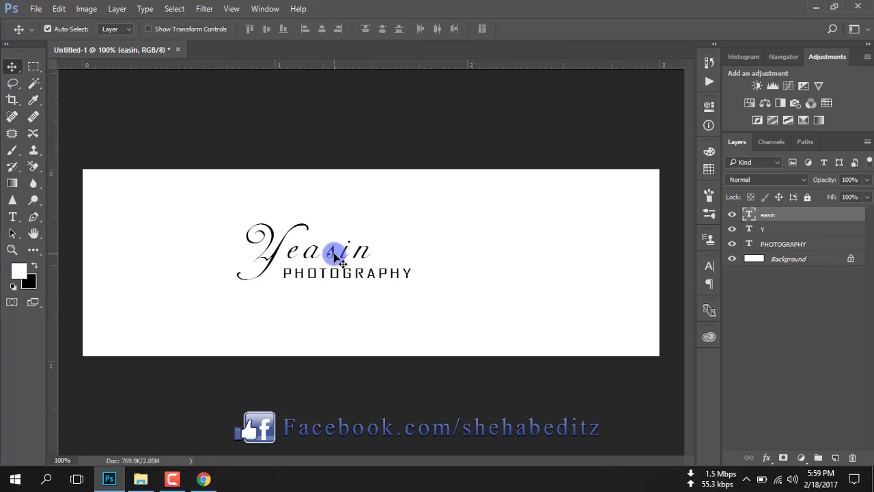
{"action": "left_click_drag", "start_coordinate": [333, 249], "coordinate": [330, 255]}
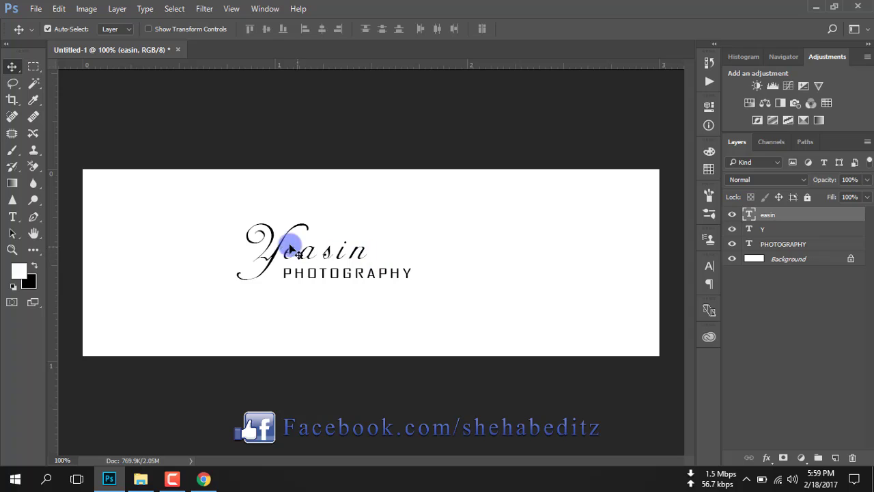
Nudge the script Y pixel by pixel until it lines up with easin.
{"action": "left_click", "coordinate": [267, 235]}
{"action": "left_click_drag", "start_coordinate": [267, 234], "coordinate": [271, 238]}
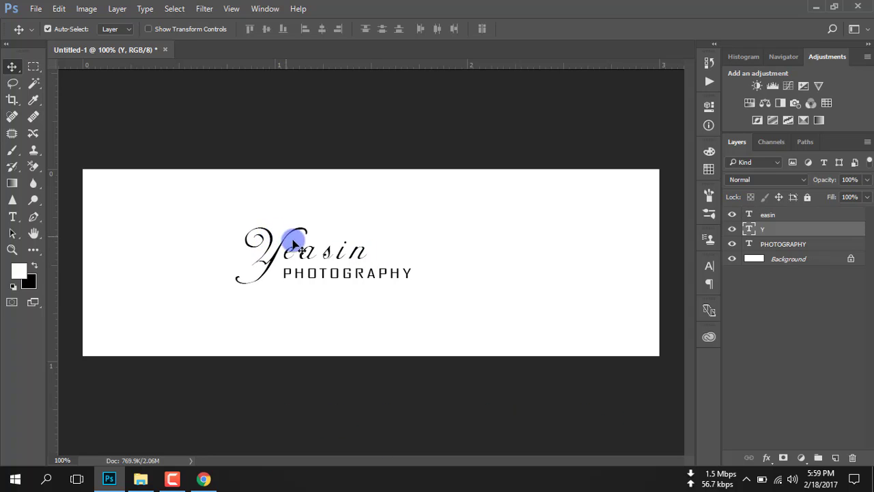
{"action": "key", "text": "Up"}
{"action": "key", "text": "Down"}
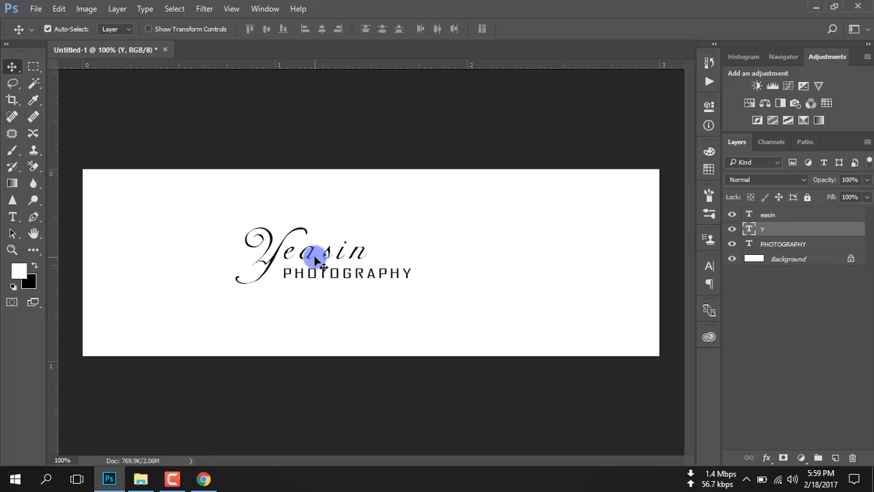
{"action": "key", "text": "Up"}
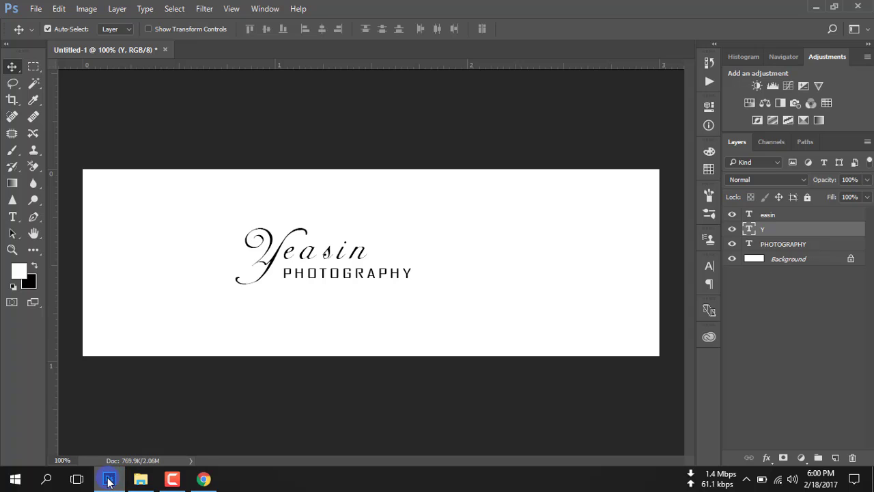
{"action": "left_click", "coordinate": [342, 252]}
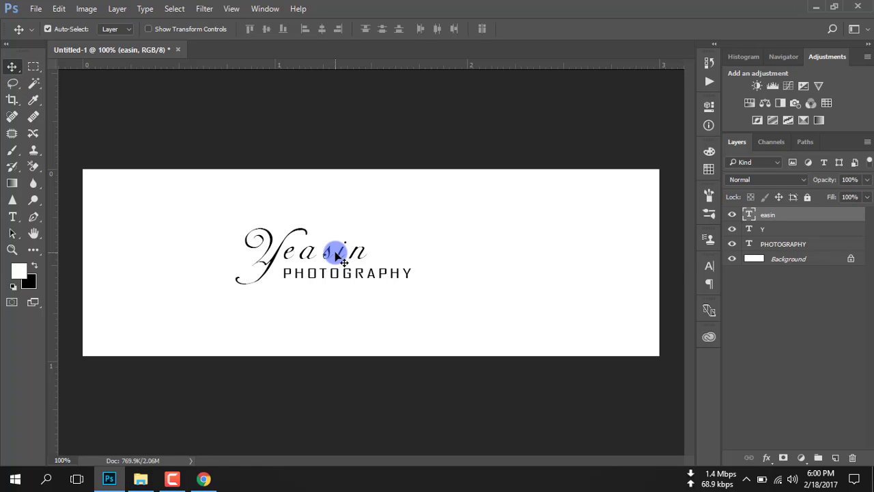
{"action": "left_click", "coordinate": [274, 239]}
{"action": "left_click", "coordinate": [305, 259]}
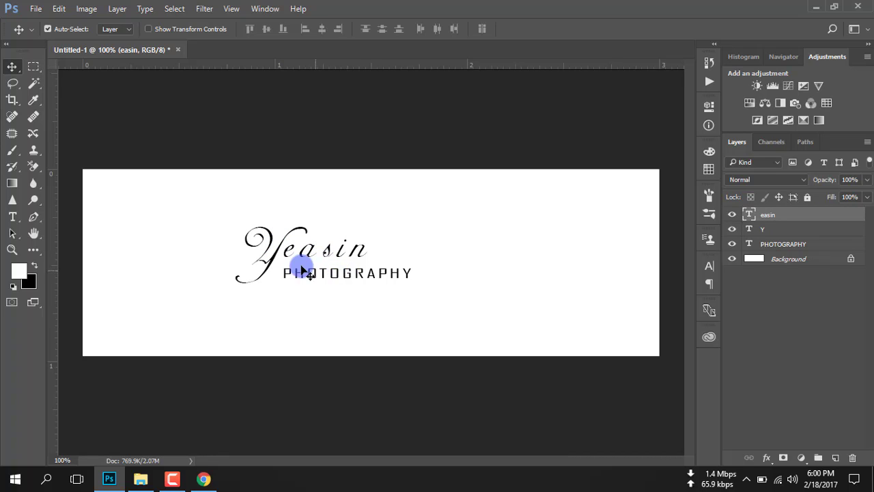
{"action": "left_click", "coordinate": [771, 232]}
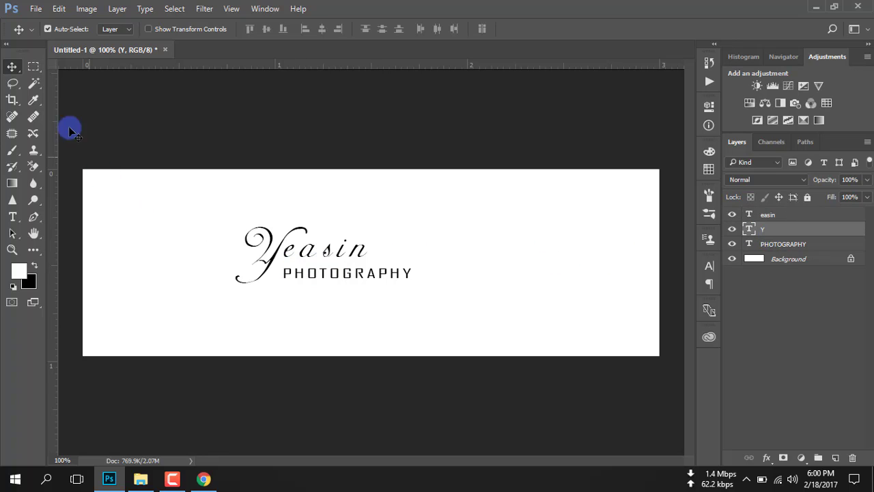
Marquee a thin strip right of the Y's stroke and add a new layer.
{"action": "left_click", "coordinate": [33, 66]}
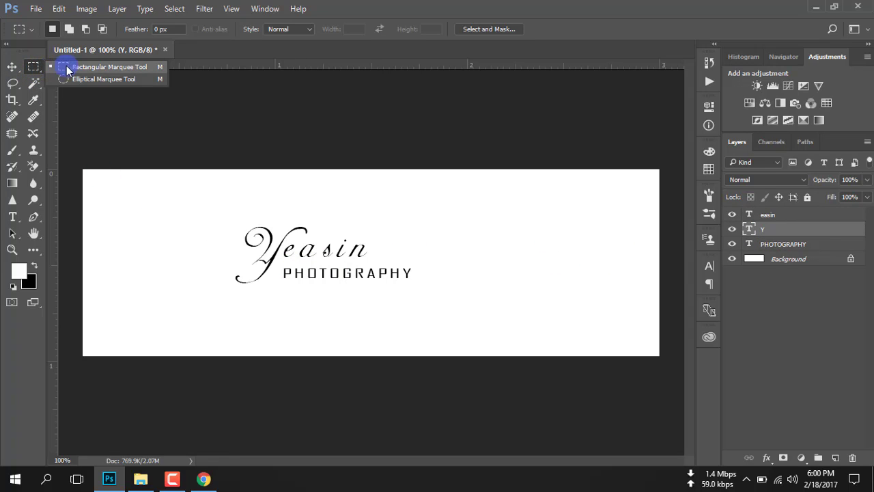
{"action": "left_click", "coordinate": [311, 239]}
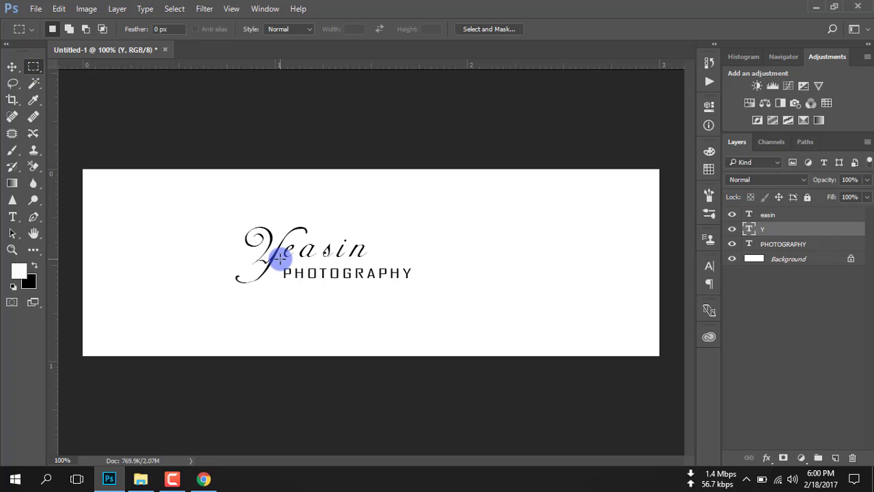
{"action": "left_click_drag", "start_coordinate": [270, 259], "coordinate": [420, 261]}
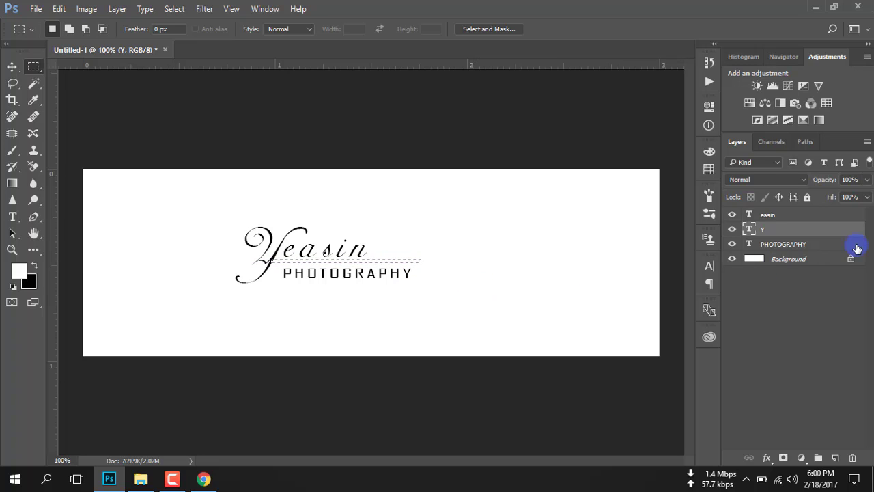
{"action": "left_click", "coordinate": [838, 456]}
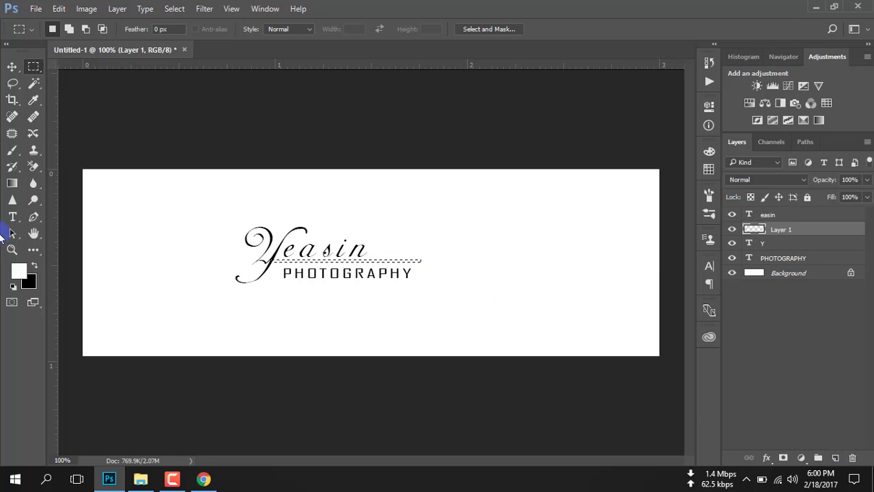
Set up a hard round brush at 100% opacity with pure black colour.
{"action": "left_click", "coordinate": [11, 150]}
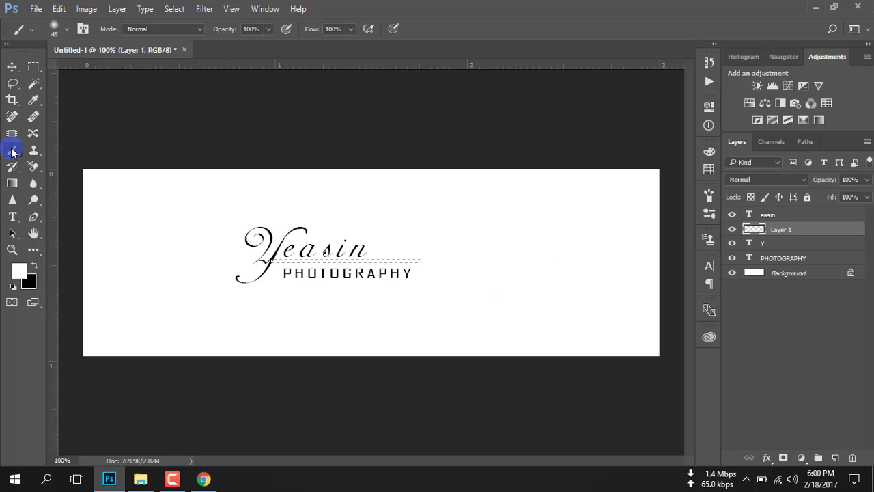
{"action": "left_click", "coordinate": [66, 29]}
{"action": "left_click", "coordinate": [66, 130]}
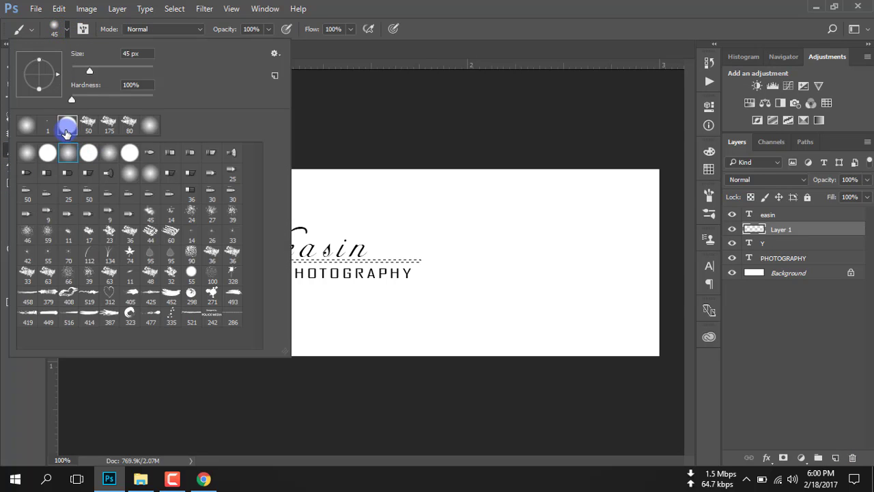
{"action": "double_click", "coordinate": [66, 130]}
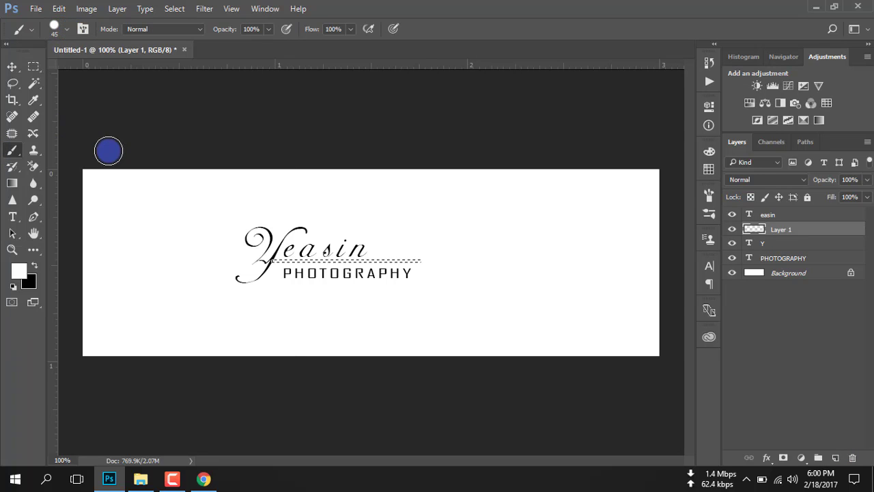
{"action": "left_click", "coordinate": [269, 28]}
{"action": "left_click", "coordinate": [28, 290]}
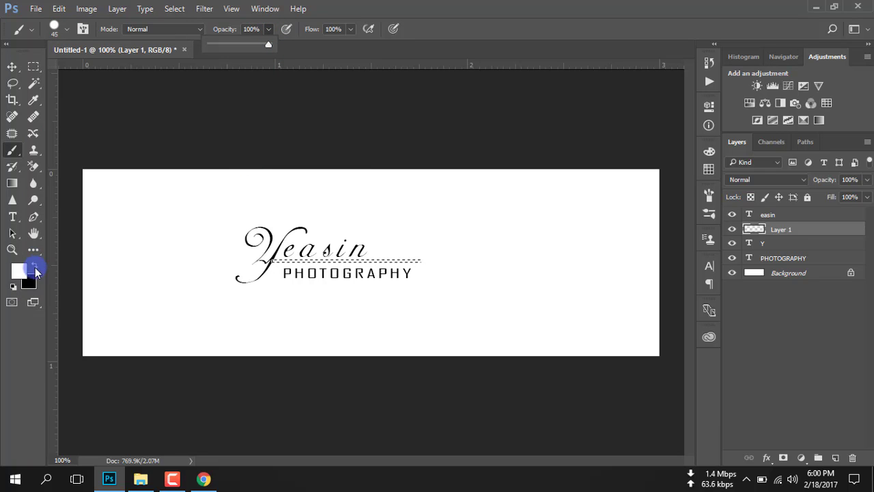
{"action": "left_click", "coordinate": [34, 266]}
{"action": "left_click_drag", "start_coordinate": [577, 312], "coordinate": [655, 419]}
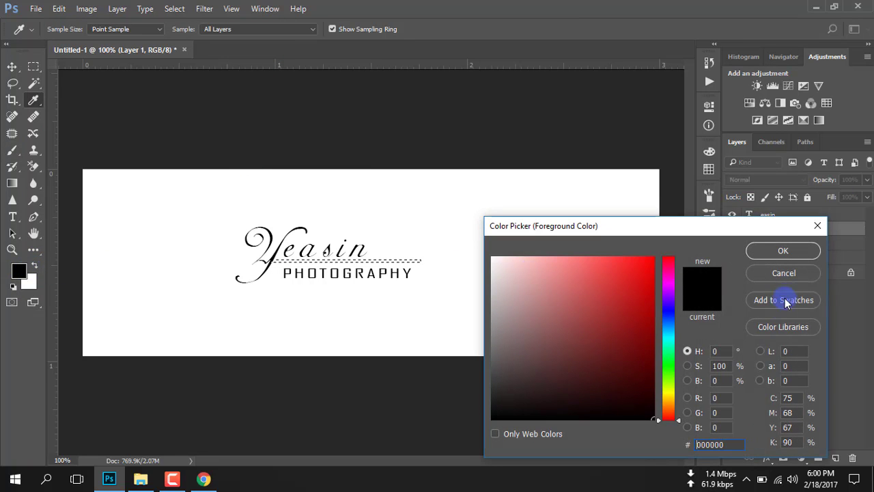
{"action": "left_click", "coordinate": [783, 249]}
Paint the thin strip solid black and deselect.
{"action": "key", "text": "b"}
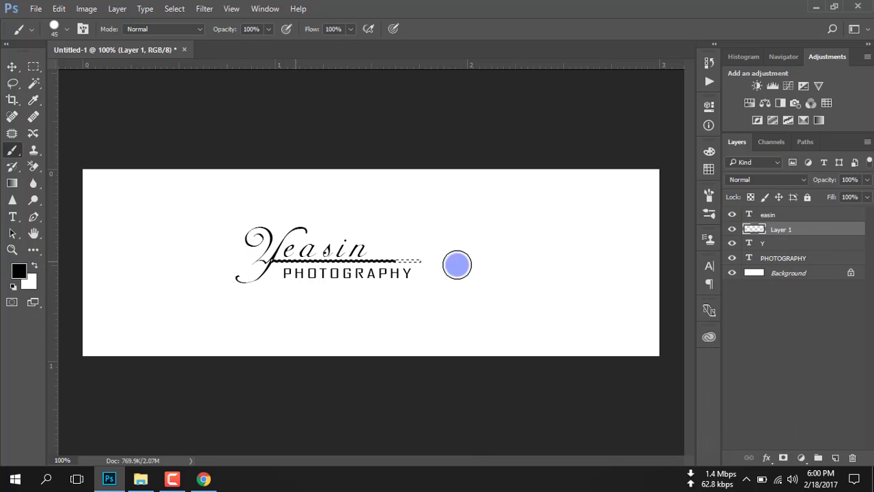
{"action": "left_click_drag", "start_coordinate": [499, 266], "coordinate": [249, 269]}
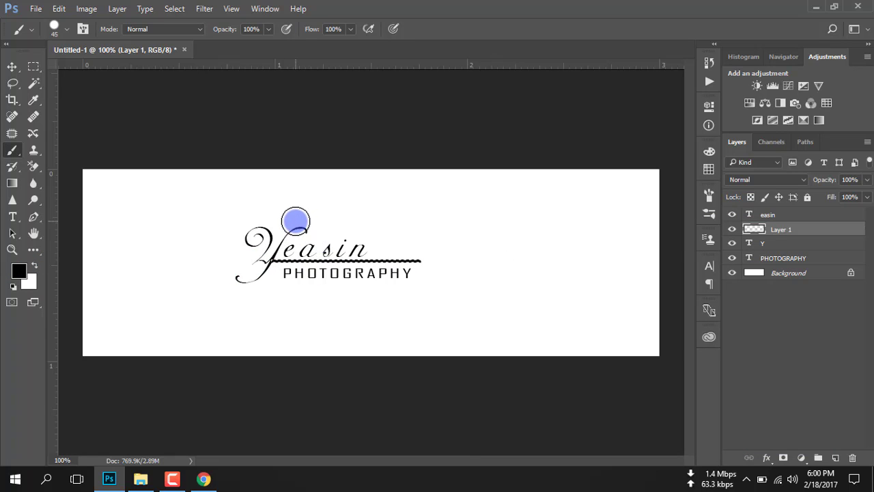
{"action": "key", "text": "ctrl+d"}
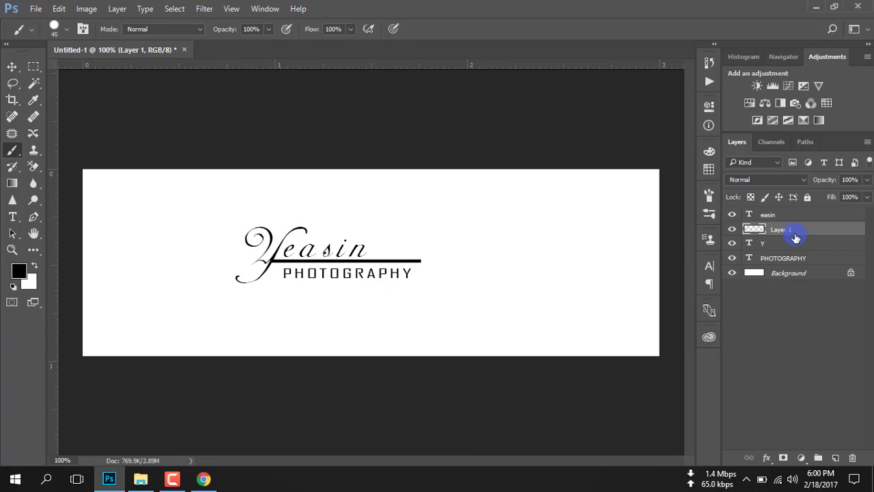
Move Layer 1 below the Y layer and toggle its visibility to compare.
{"action": "left_click_drag", "start_coordinate": [799, 230], "coordinate": [792, 245]}
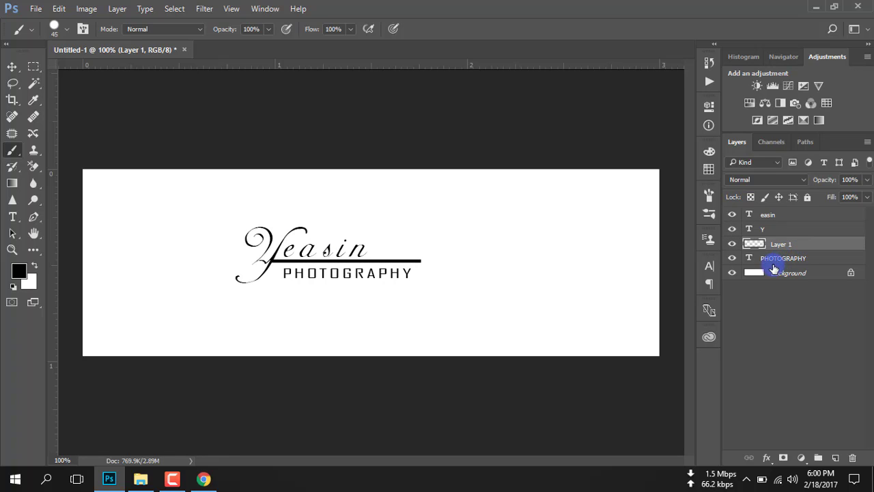
{"action": "left_click", "coordinate": [733, 245]}
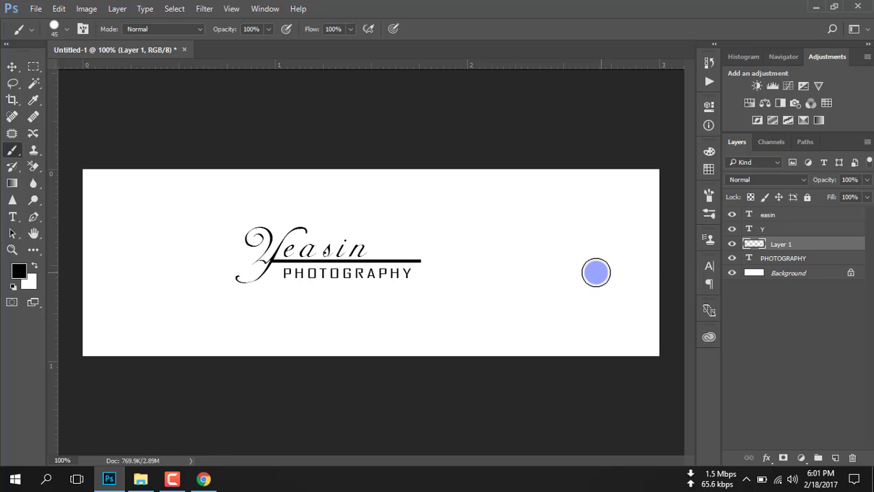
{"action": "scroll", "coordinate": [261, 277], "scroll_direction": "up", "scroll_amount": 3, "text": "alt"}
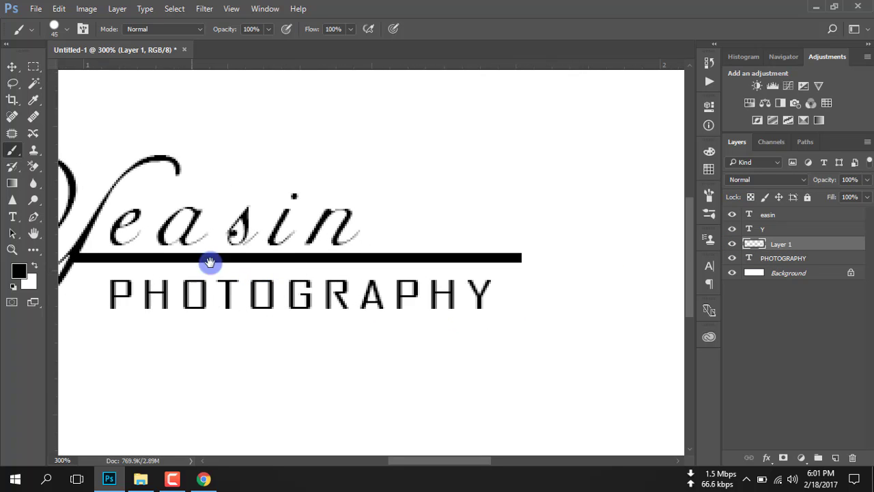
{"action": "left_click_drag", "start_coordinate": [209, 260], "coordinate": [470, 229]}
{"action": "scroll", "coordinate": [469, 229], "scroll_direction": "down", "scroll_amount": 1, "text": "alt"}
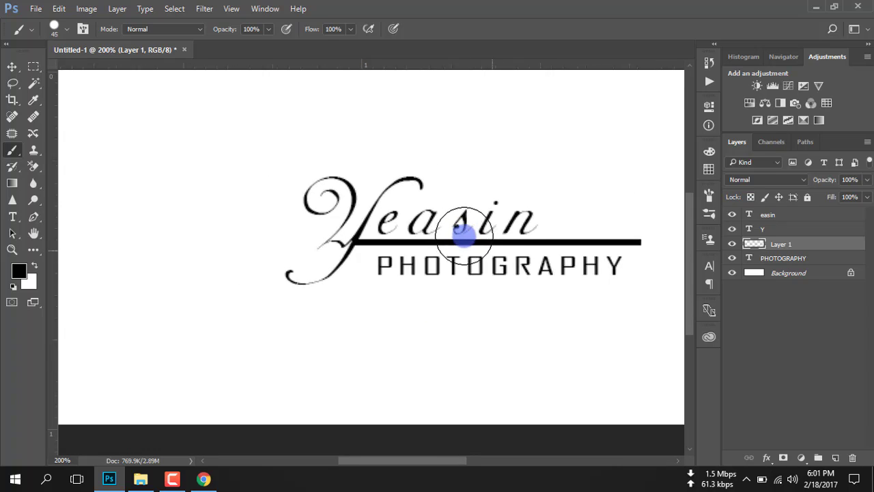
{"action": "scroll", "coordinate": [461, 246], "scroll_direction": "down", "scroll_amount": 1, "text": "alt"}
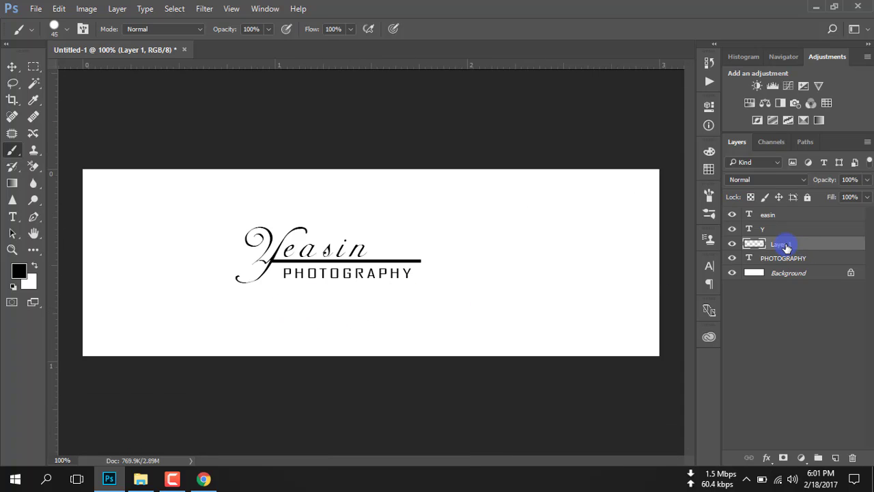
{"action": "left_click", "coordinate": [11, 66]}
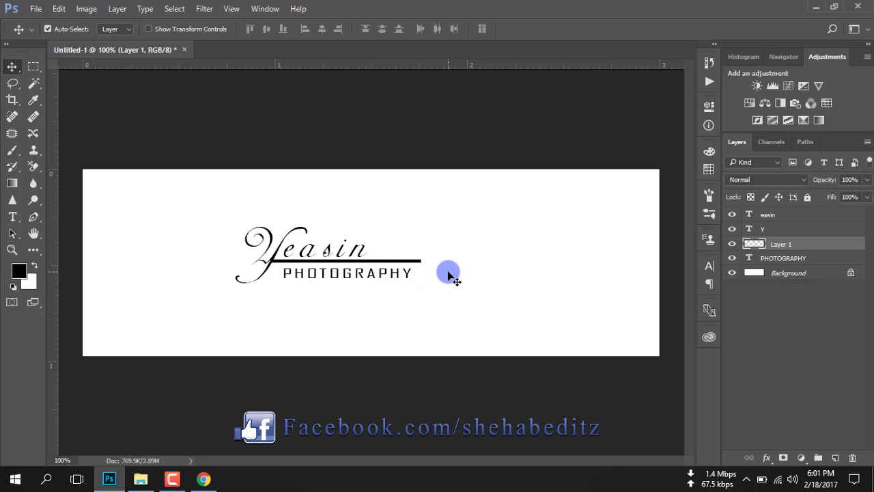
{"action": "key", "text": "Down"}
{"action": "key", "text": "Down"}
{"action": "key", "text": "Down"}
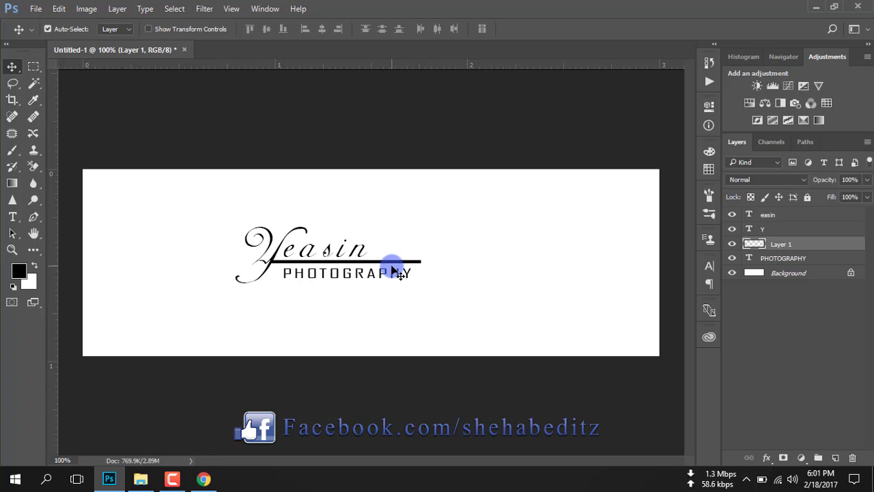
{"action": "left_click", "coordinate": [774, 258], "text": "shift"}
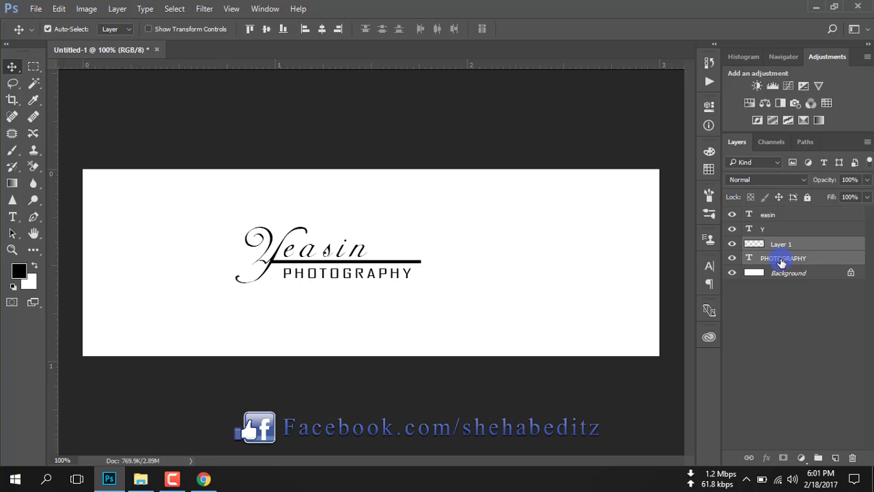
{"action": "left_click", "coordinate": [324, 30]}
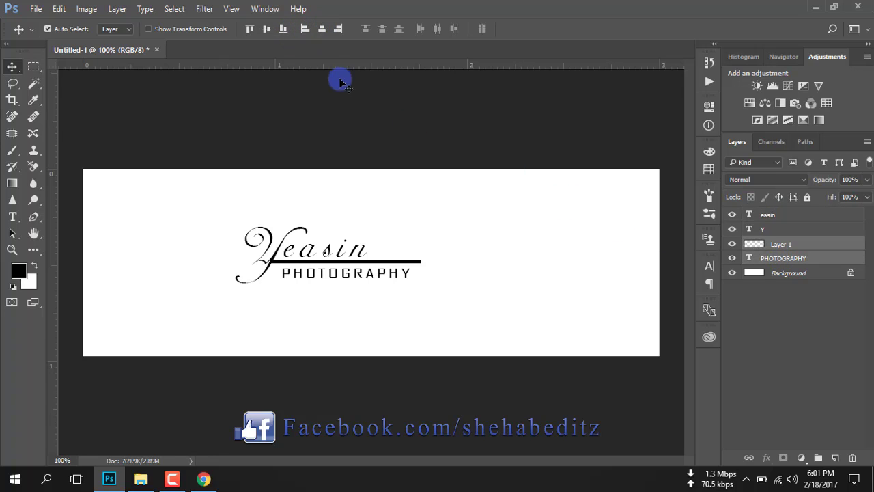
{"action": "left_click", "coordinate": [344, 122]}
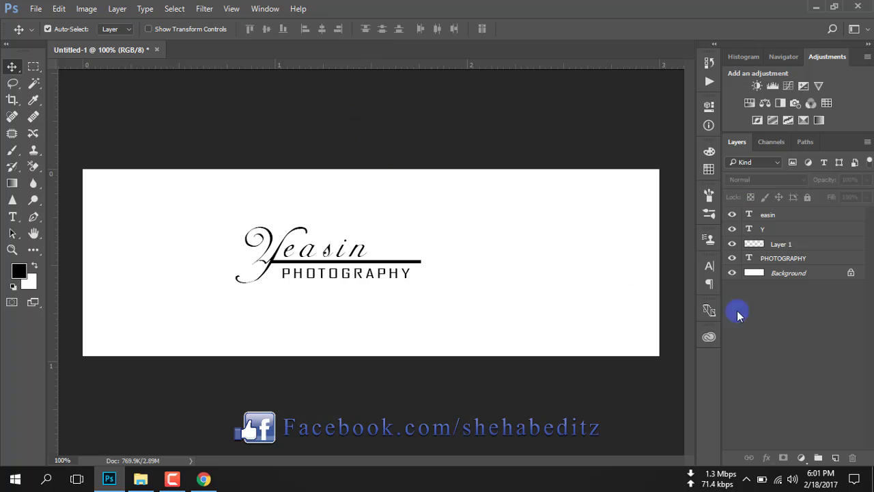
{"action": "left_click", "coordinate": [775, 215]}
{"action": "left_click", "coordinate": [790, 263], "text": "shift"}
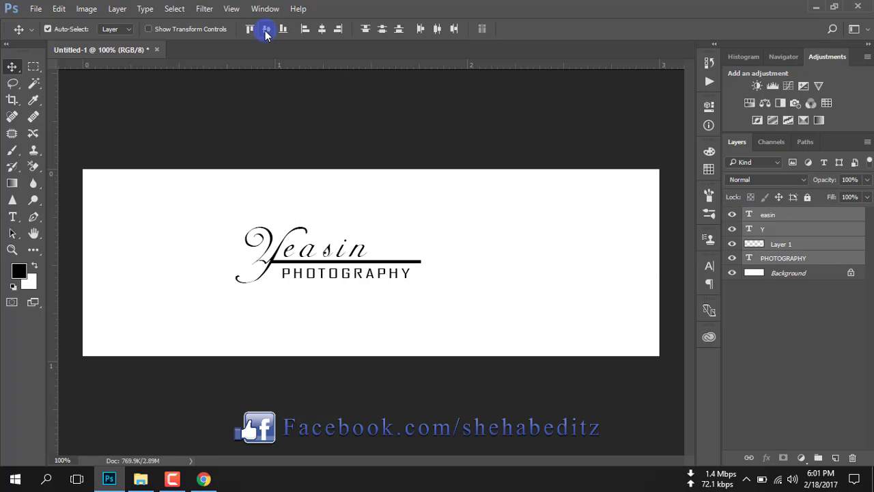
{"action": "left_click", "coordinate": [321, 30]}
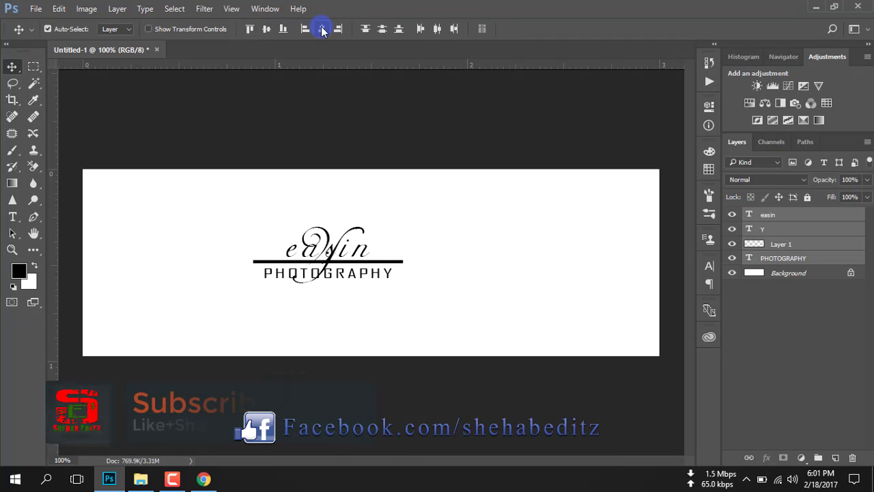
{"action": "key", "text": "ctrl"}
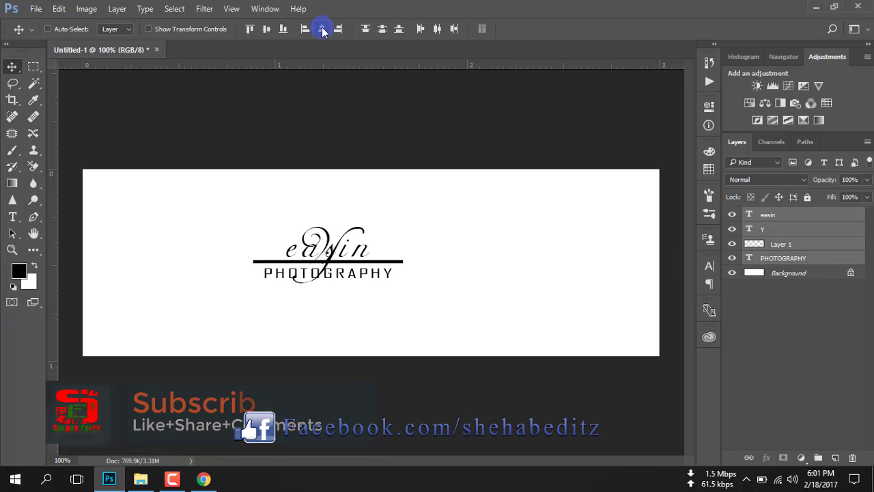
{"action": "key", "text": "ctrl+z"}
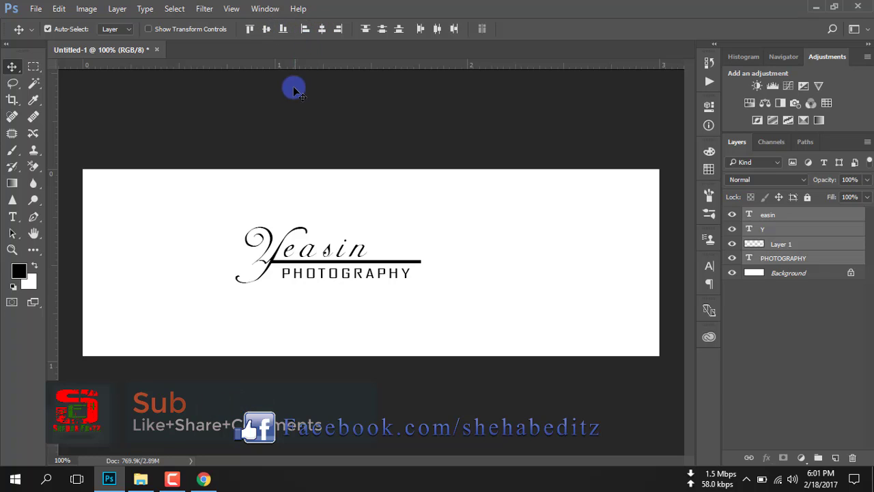
{"action": "left_click", "coordinate": [292, 100]}
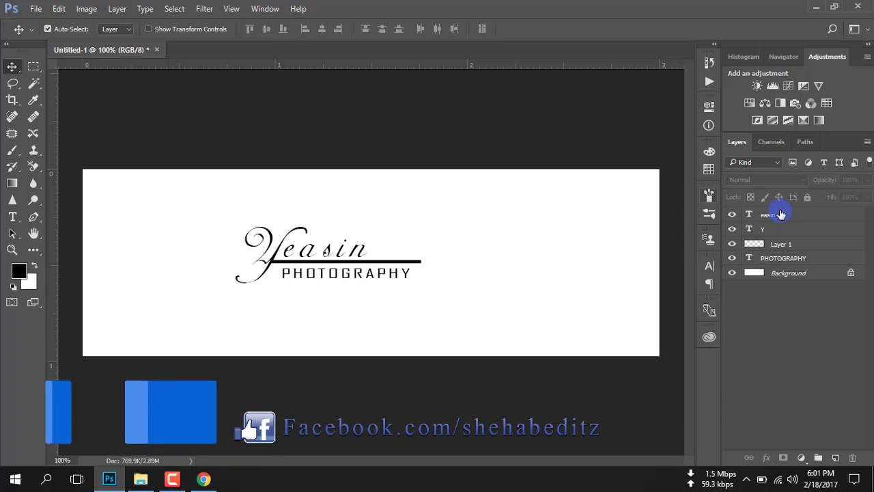
{"action": "left_click", "coordinate": [780, 214]}
{"action": "left_click", "coordinate": [783, 258], "text": "shift"}
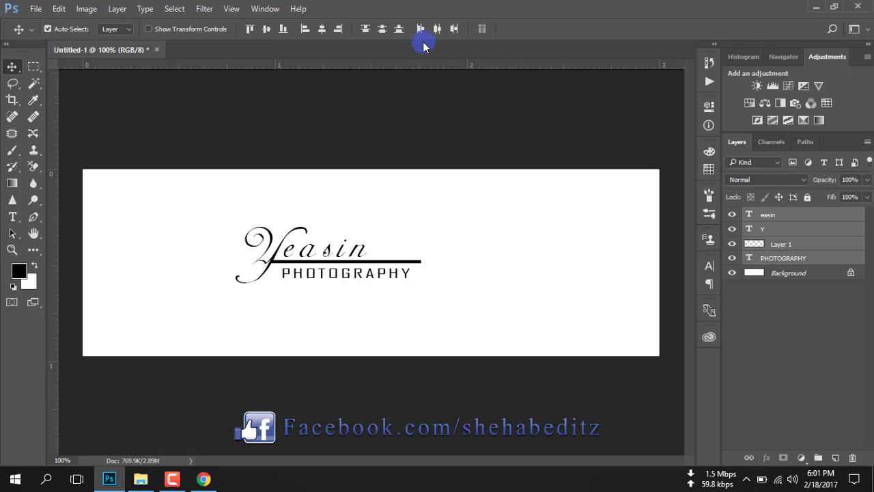
{"action": "left_click", "coordinate": [395, 30]}
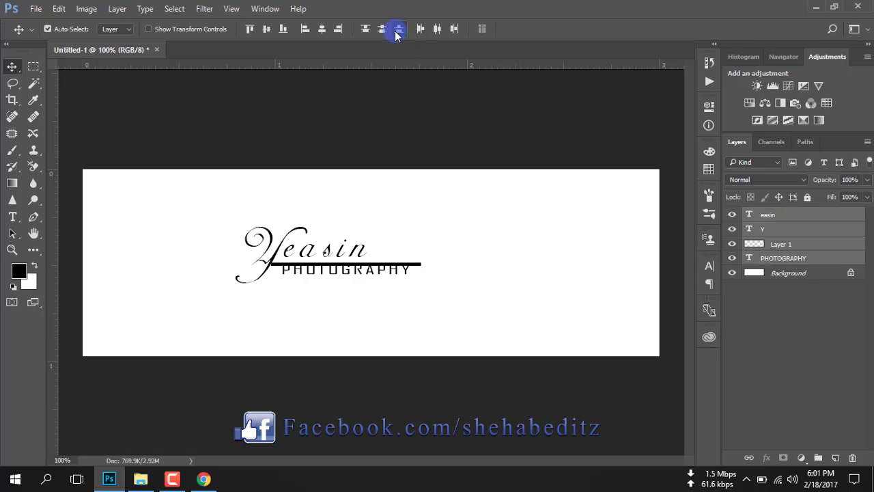
{"action": "left_click", "coordinate": [394, 30]}
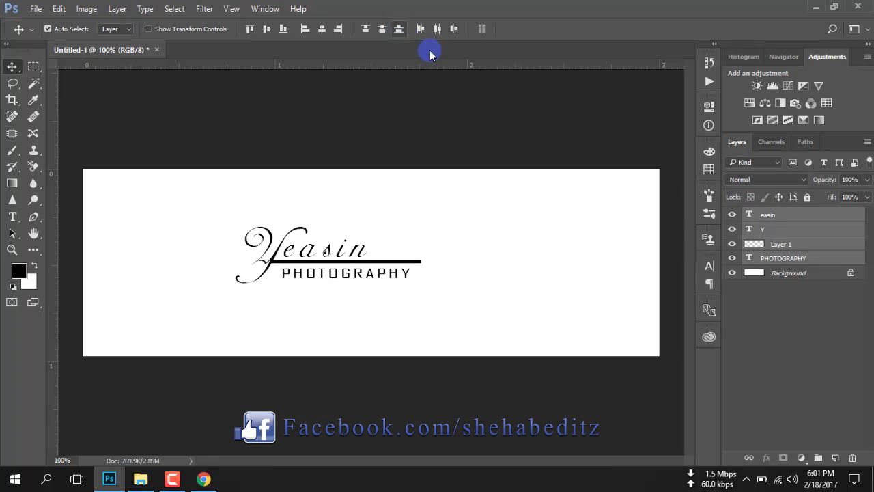
{"action": "left_click", "coordinate": [539, 405]}
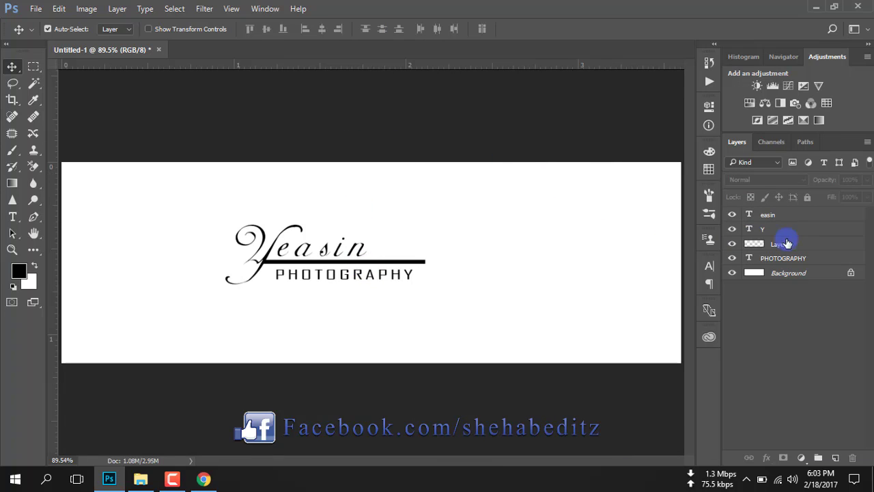
Free-transform the Layer 1 underline to 80% height and commit it.
{"action": "left_click", "coordinate": [785, 244]}
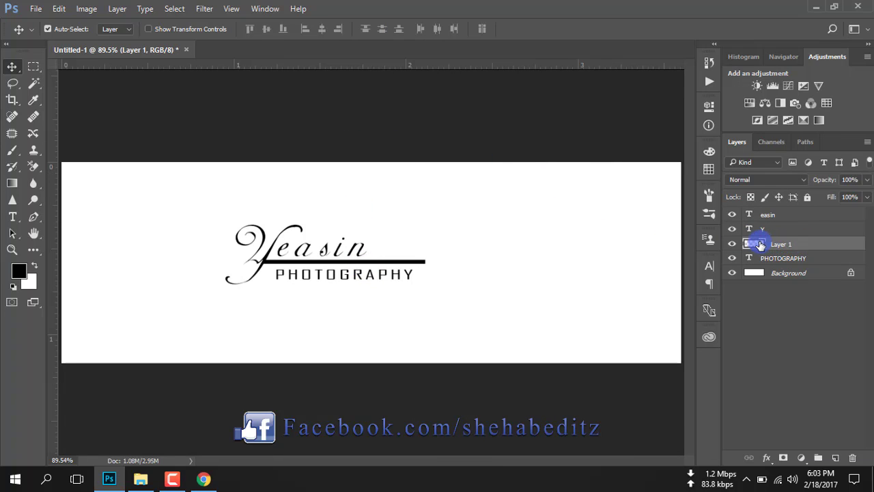
{"action": "key", "text": "ctrl"}
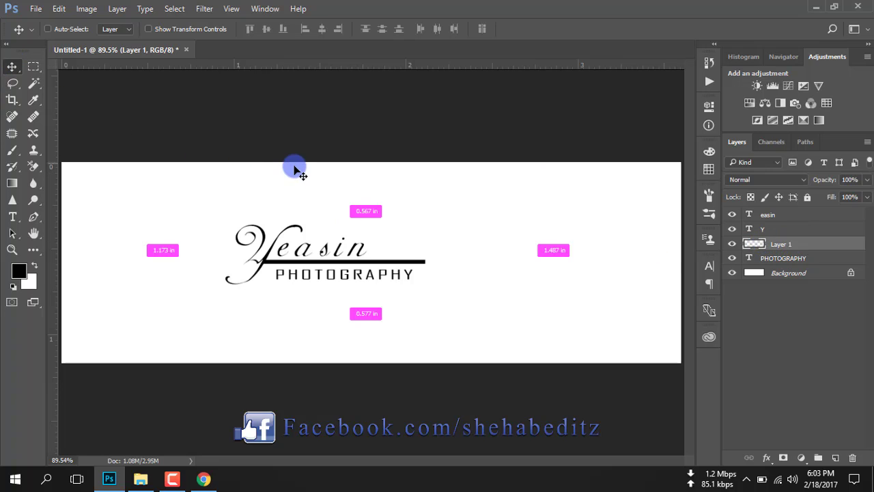
{"action": "key", "text": "ctrl+t"}
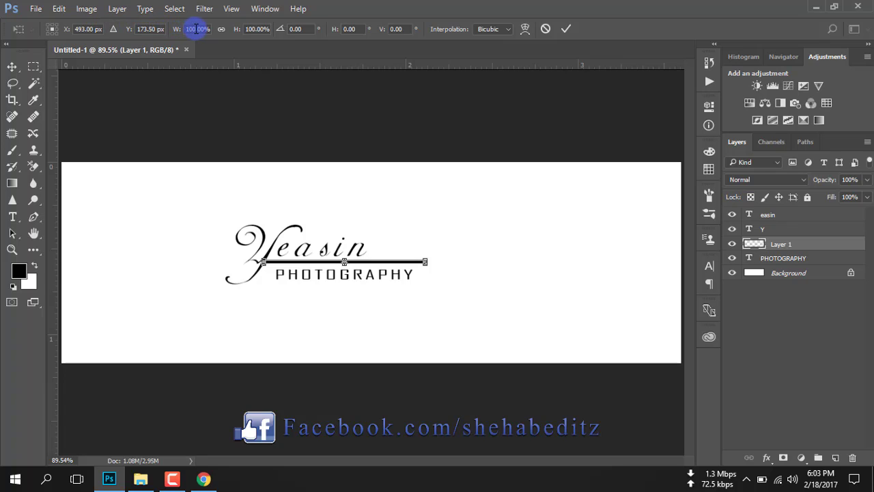
{"action": "left_click", "coordinate": [246, 28]}
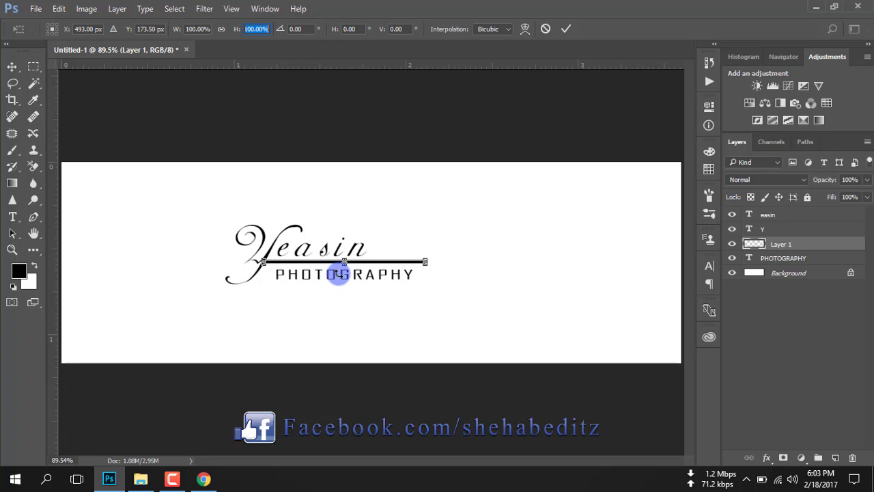
{"action": "left_click", "coordinate": [273, 29]}
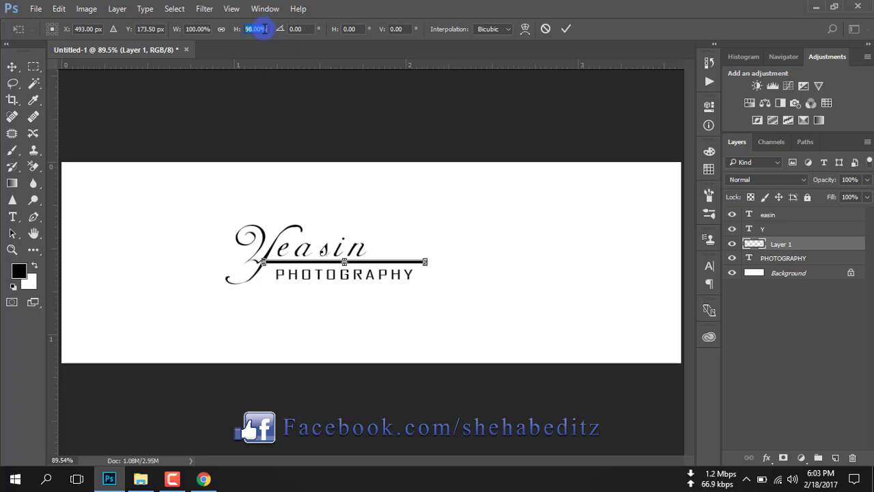
{"action": "key", "text": "Down"}
{"action": "key", "text": "Down"}
{"action": "key", "text": "Down"}
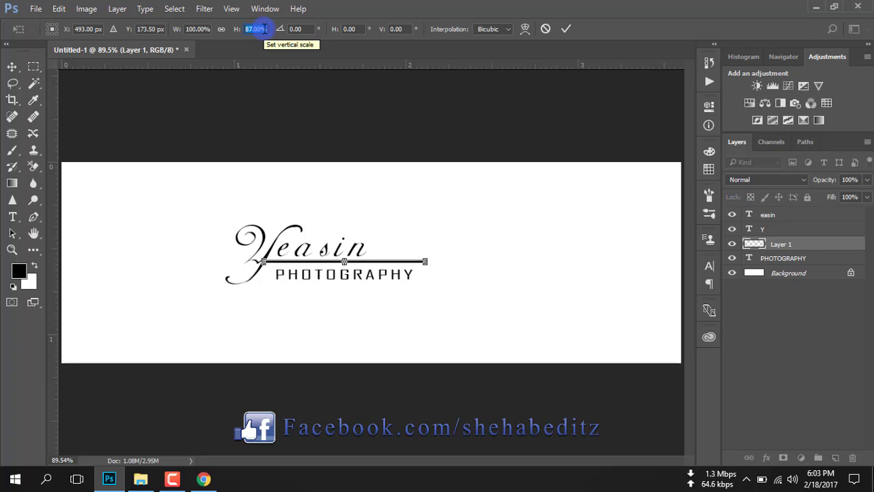
{"action": "key", "text": "Down"}
{"action": "key", "text": "Down"}
{"action": "key", "text": "Down"}
{"action": "key", "text": "Down"}
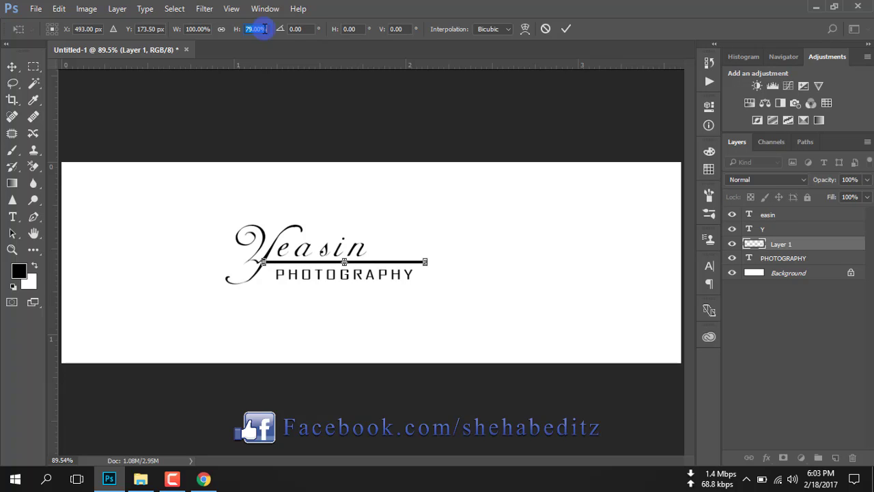
{"action": "type", "text": "80"}
{"action": "key", "text": "Return"}
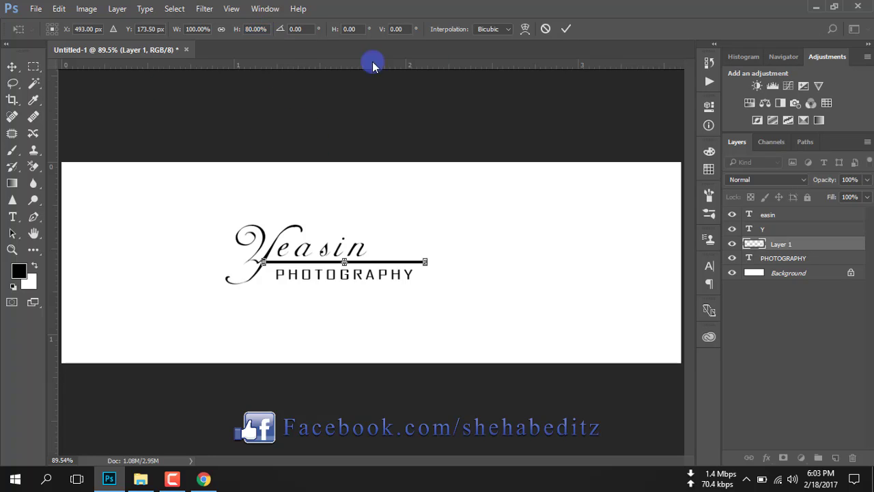
{"action": "left_click", "coordinate": [566, 30]}
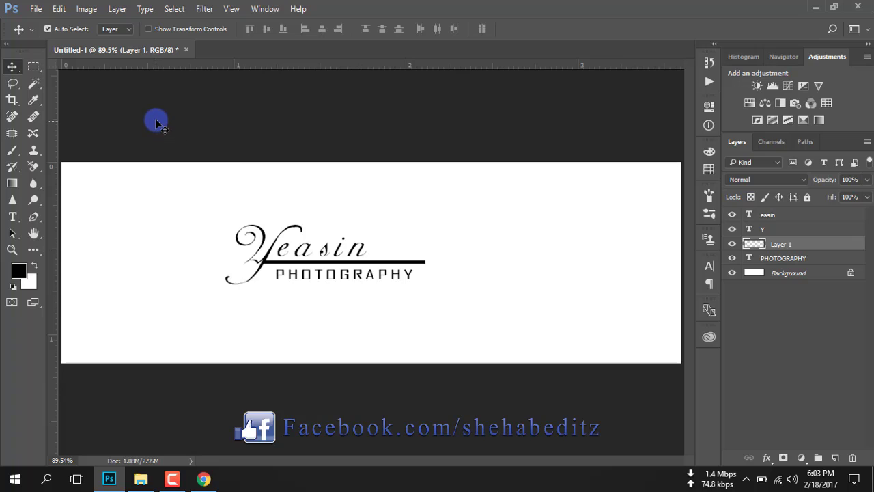
{"action": "key", "text": "ctrl"}
{"action": "key", "text": "ctrl+1"}
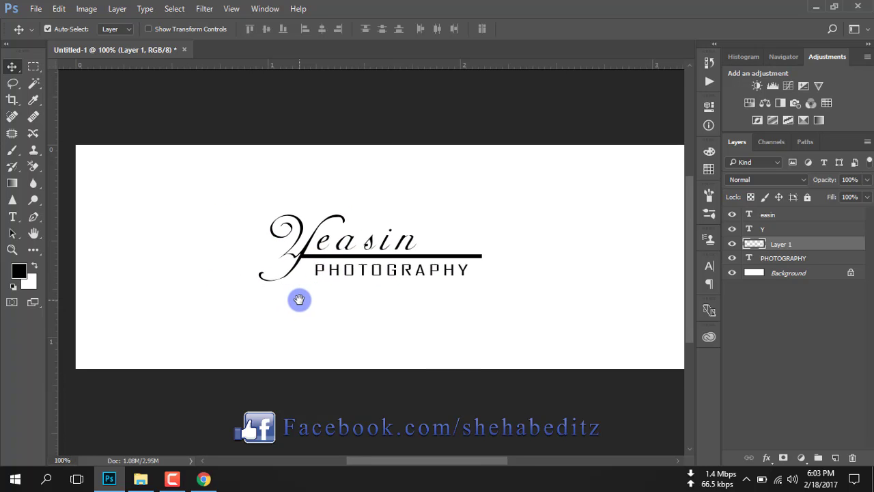
{"action": "key", "text": "ctrl+plus"}
{"action": "left_click_drag", "start_coordinate": [267, 306], "coordinate": [284, 308]}
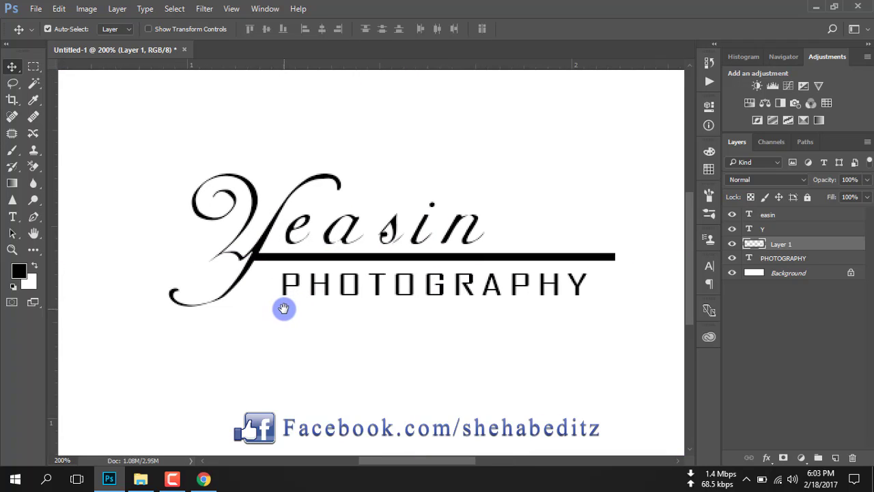
{"action": "key", "text": "ctrl+0"}
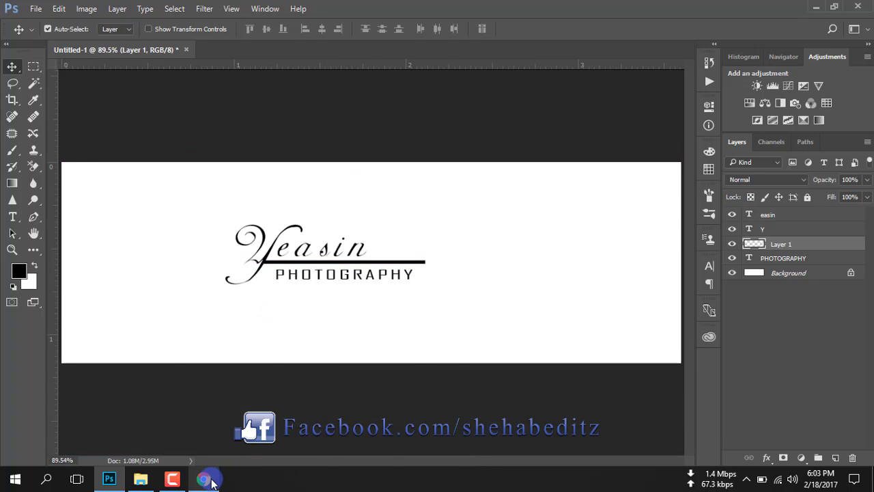
{"action": "left_click", "coordinate": [205, 479]}
{"action": "left_click", "coordinate": [177, 478]}
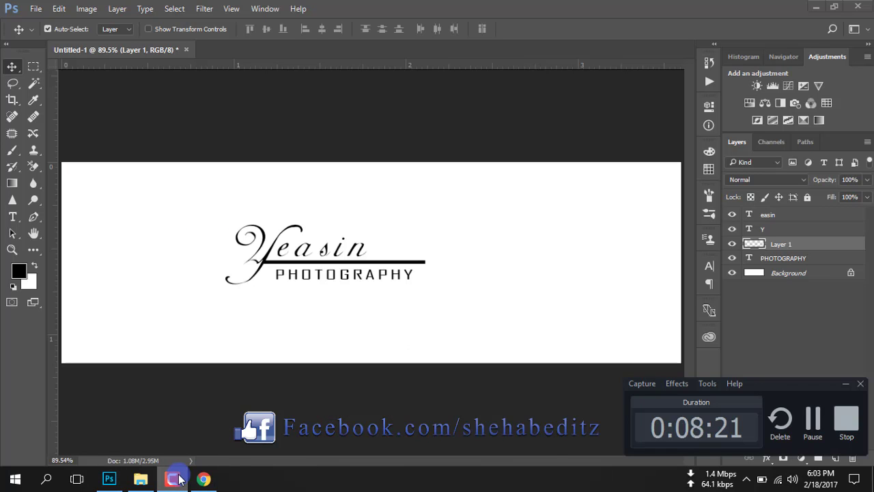
{"action": "left_click", "coordinate": [176, 478]}
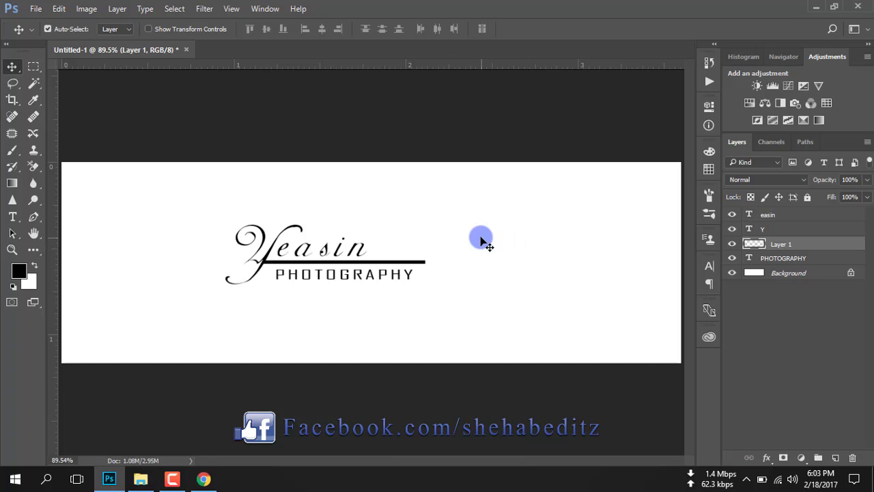
{"action": "left_click", "coordinate": [779, 259]}
Scale all four logo layers to about 157% and move them toward the canvas centre.
{"action": "left_click", "coordinate": [773, 217], "text": "shift"}
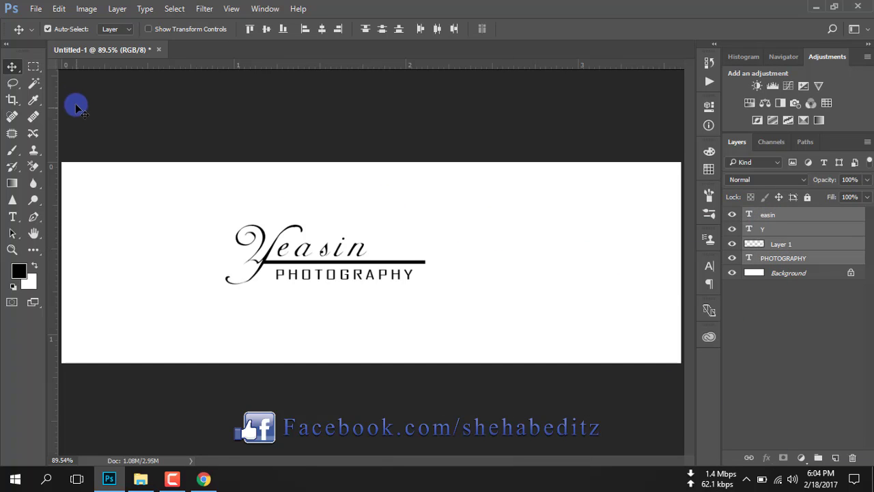
{"action": "left_click", "coordinate": [149, 28]}
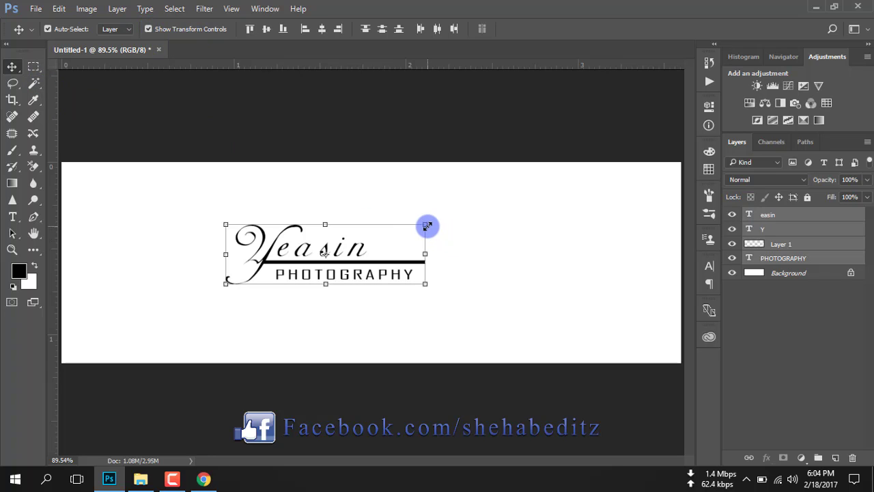
{"action": "left_click_drag", "start_coordinate": [427, 224], "coordinate": [530, 199]}
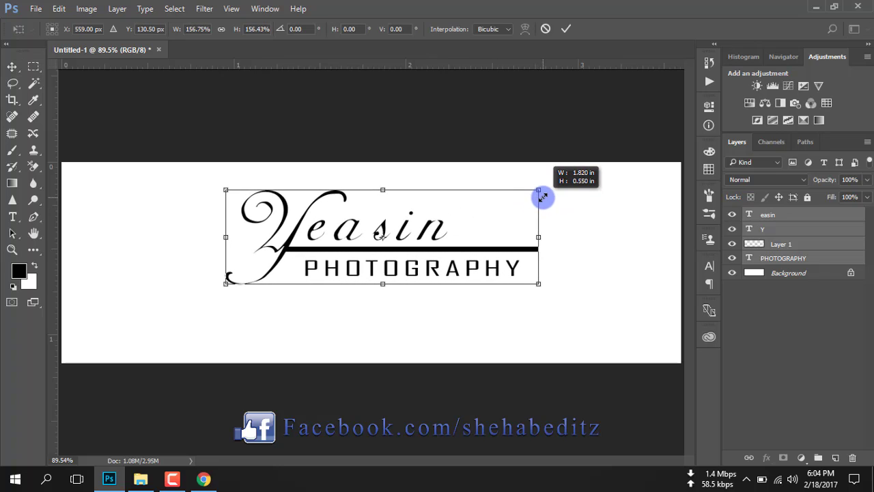
{"action": "left_click_drag", "start_coordinate": [530, 199], "coordinate": [541, 191]}
{"action": "left_click_drag", "start_coordinate": [490, 217], "coordinate": [480, 251]}
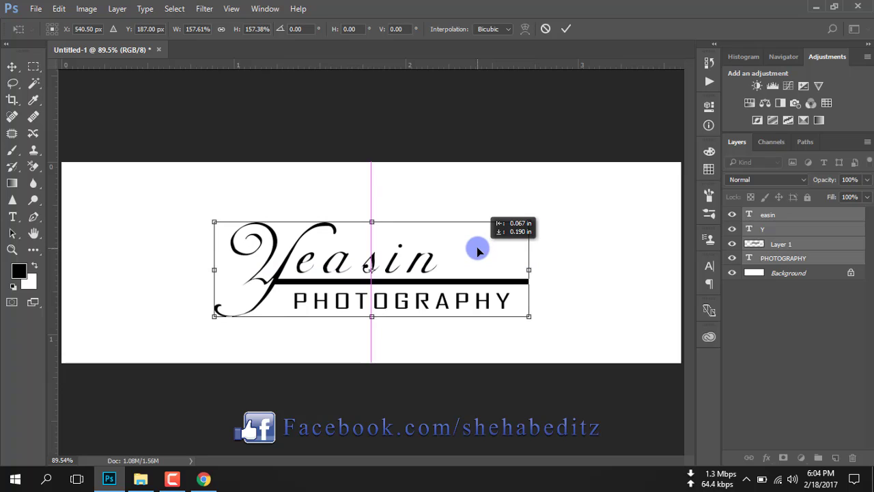
{"action": "mouse_move", "coordinate": [481, 247]}
{"action": "left_mouse_down"}
{"action": "mouse_move", "coordinate": [484, 239]}
{"action": "mouse_move", "coordinate": [477, 242]}
{"action": "left_mouse_up"}
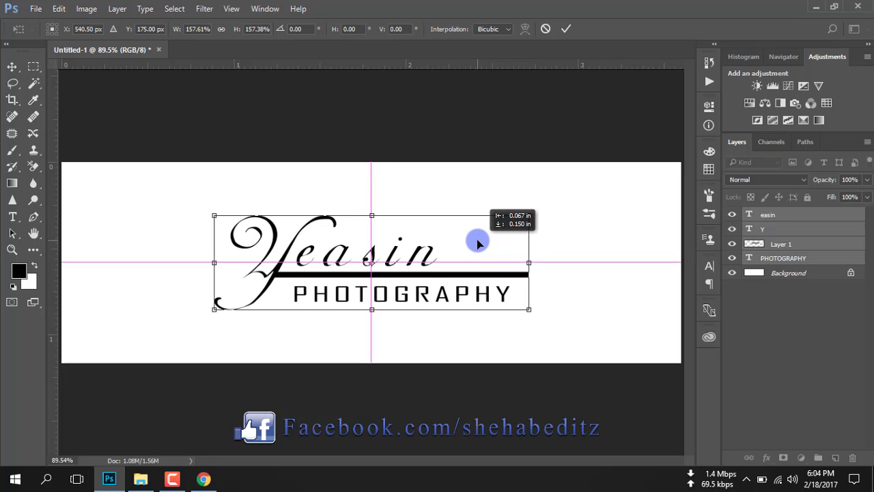
{"action": "left_click", "coordinate": [564, 30]}
{"action": "left_click", "coordinate": [148, 29]}
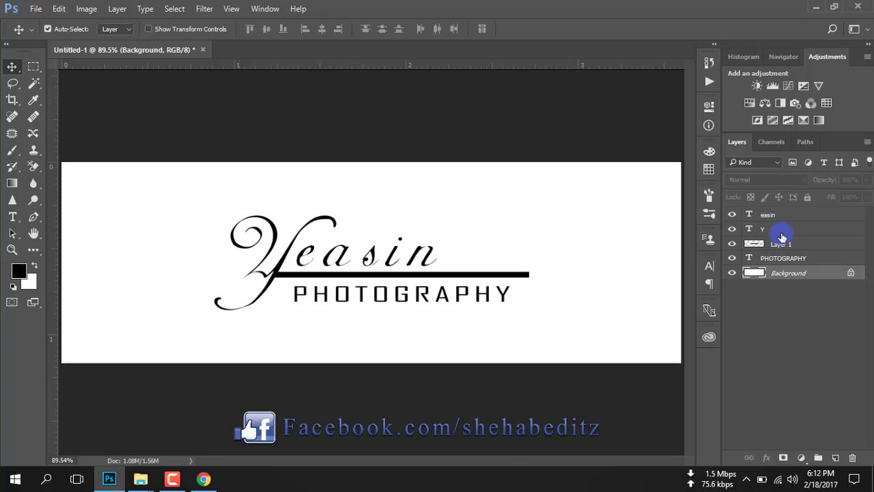
{"action": "left_click", "coordinate": [779, 215]}
Place Bird_with_Blue_Tail_PNG_Clipart_Picture from the Pic folder above the Background layer.
{"action": "left_click", "coordinate": [787, 273]}
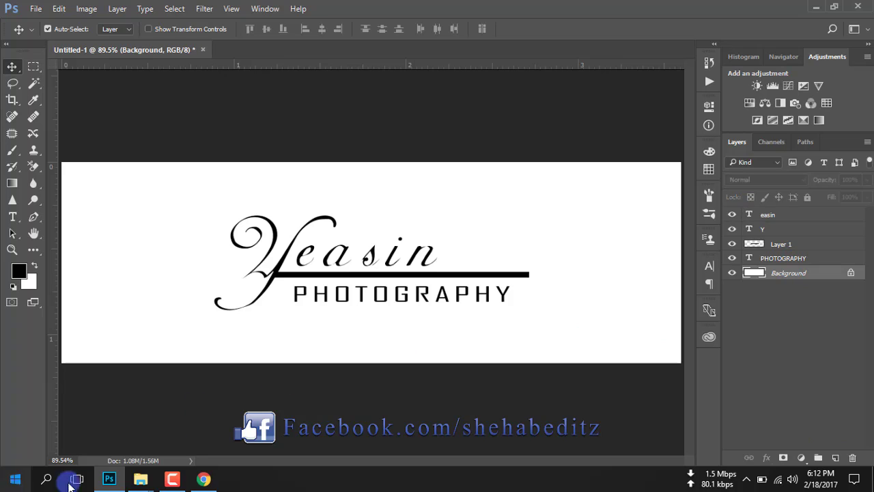
{"action": "mouse_move", "coordinate": [140, 479]}
{"action": "left_click", "coordinate": [172, 463]}
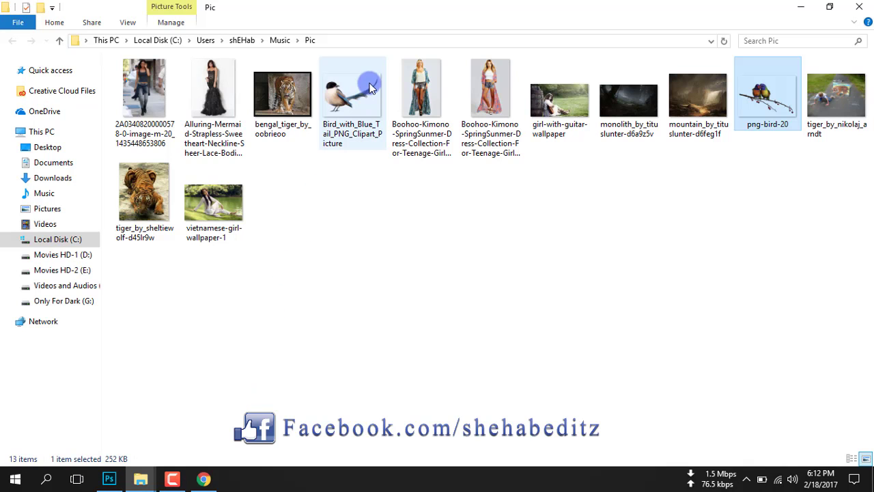
{"action": "mouse_move", "coordinate": [351, 95]}
{"action": "left_mouse_down"}
{"action": "mouse_move", "coordinate": [133, 469]}
{"action": "mouse_move", "coordinate": [378, 300]}
{"action": "left_mouse_up"}
{"action": "left_click", "coordinate": [437, 28]}
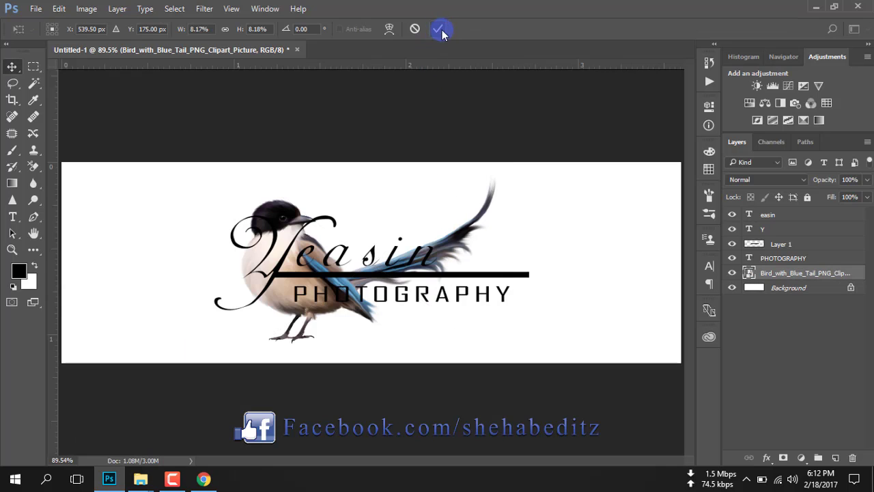
Fill the bird's outline with a black Solid Color fill layer.
{"action": "left_click", "coordinate": [749, 275], "text": "ctrl"}
{"action": "left_click", "coordinate": [801, 458]}
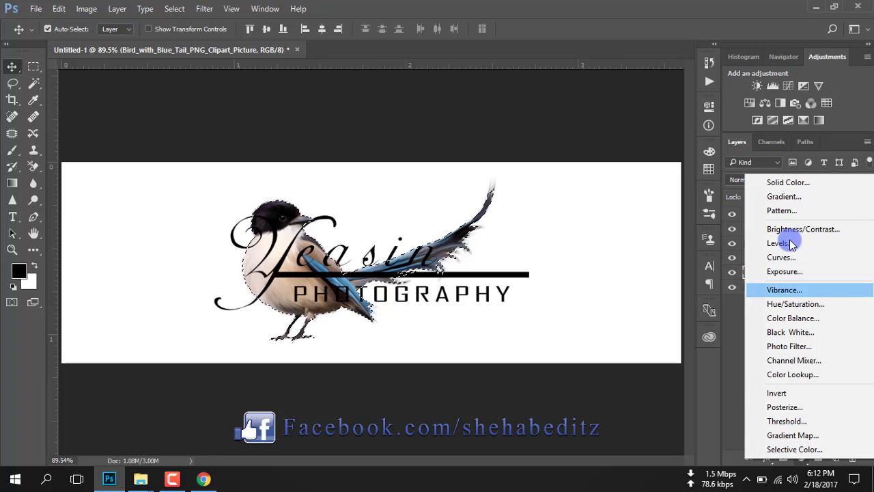
{"action": "left_click", "coordinate": [785, 182]}
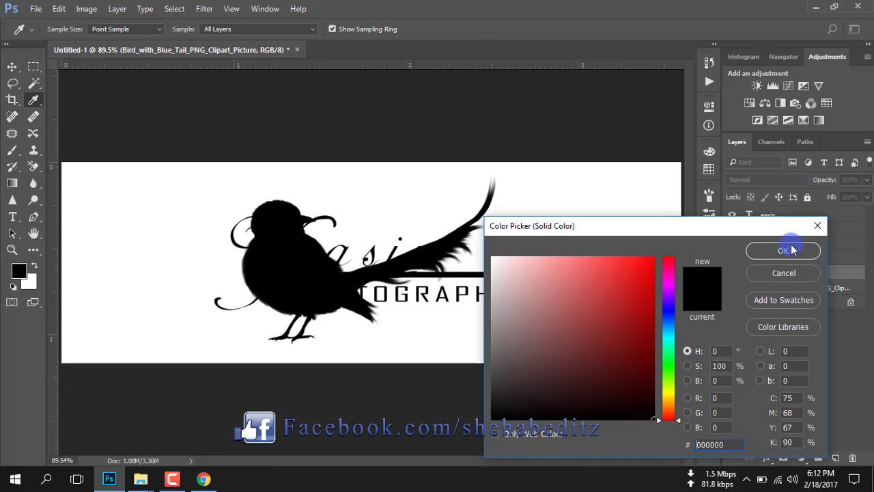
{"action": "left_click", "coordinate": [758, 250]}
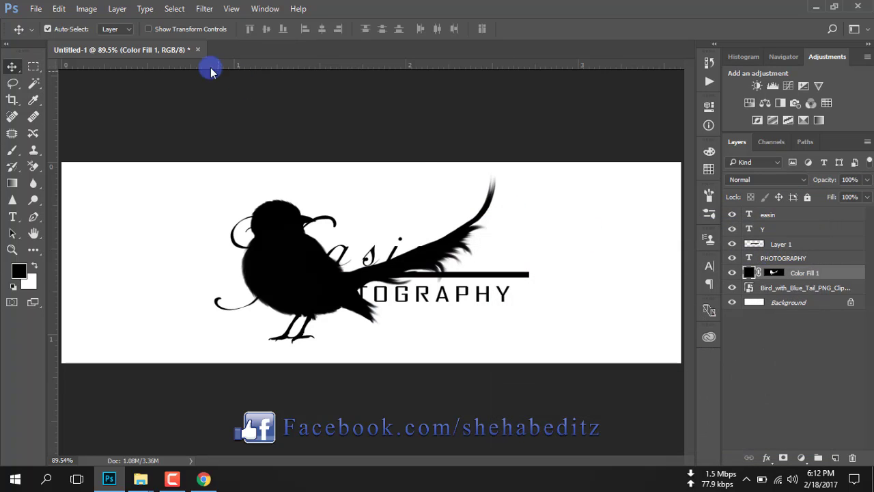
Scale the bird and its fill to 32% and perch it on the underline's right end.
{"action": "left_click", "coordinate": [805, 289], "text": "shift"}
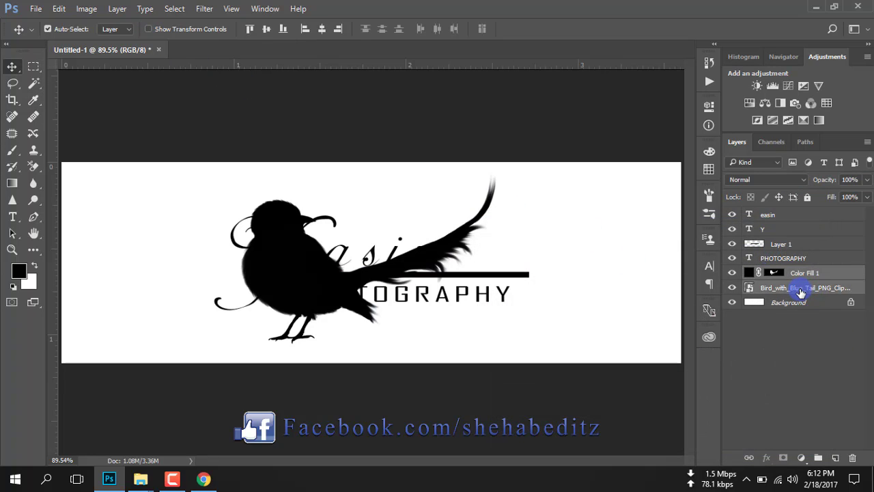
{"action": "left_click", "coordinate": [149, 29]}
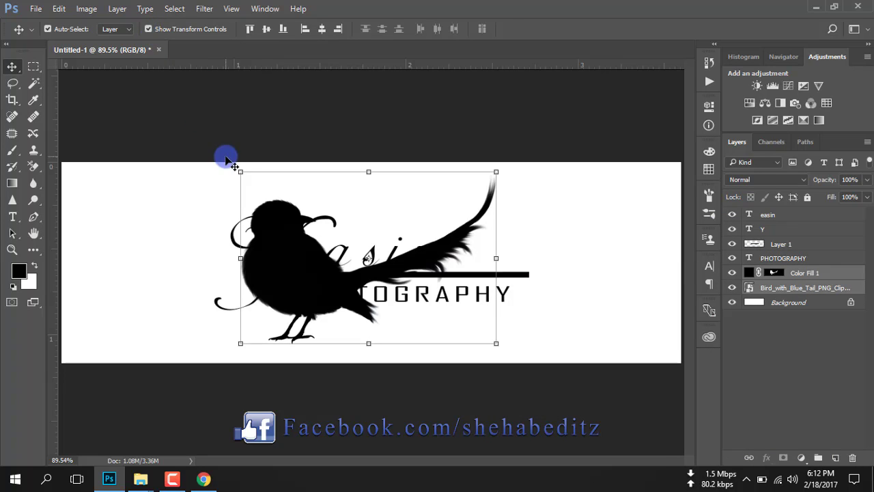
{"action": "mouse_move", "coordinate": [240, 171]}
{"action": "left_mouse_down"}
{"action": "mouse_move", "coordinate": [417, 232]}
{"action": "mouse_move", "coordinate": [451, 281]}
{"action": "left_mouse_up"}
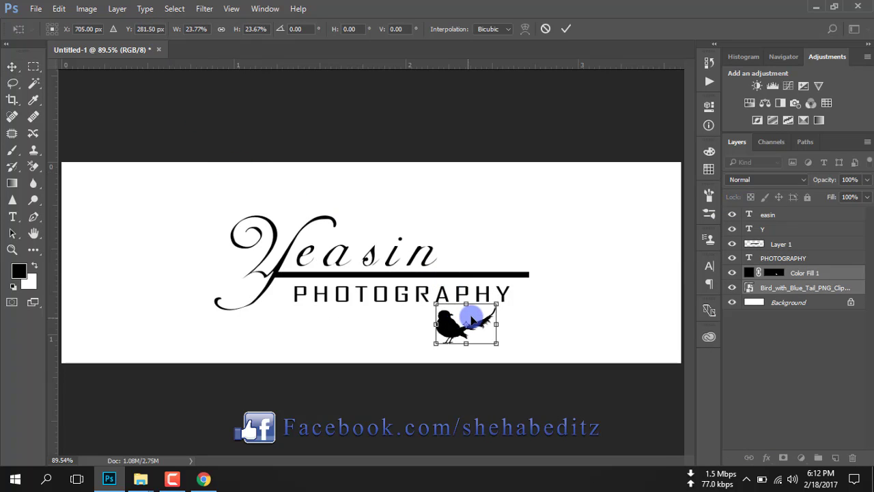
{"action": "left_click_drag", "start_coordinate": [474, 316], "coordinate": [493, 244]}
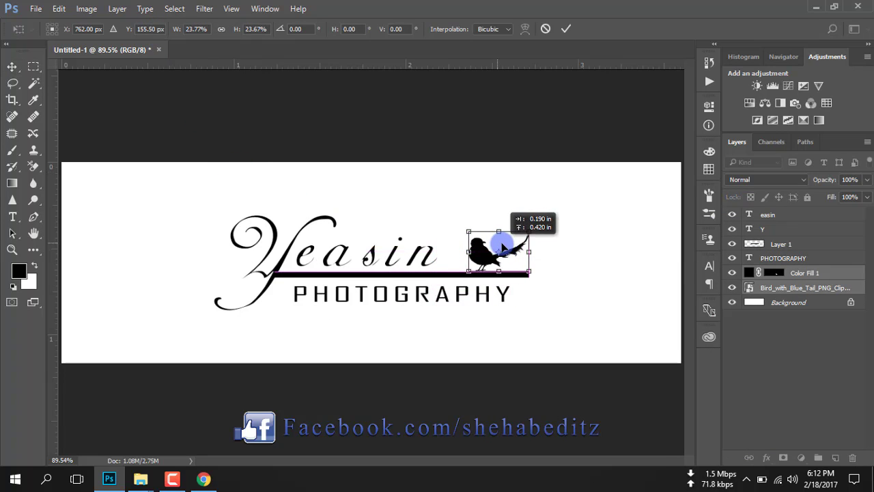
{"action": "left_click_drag", "start_coordinate": [453, 232], "coordinate": [444, 225]}
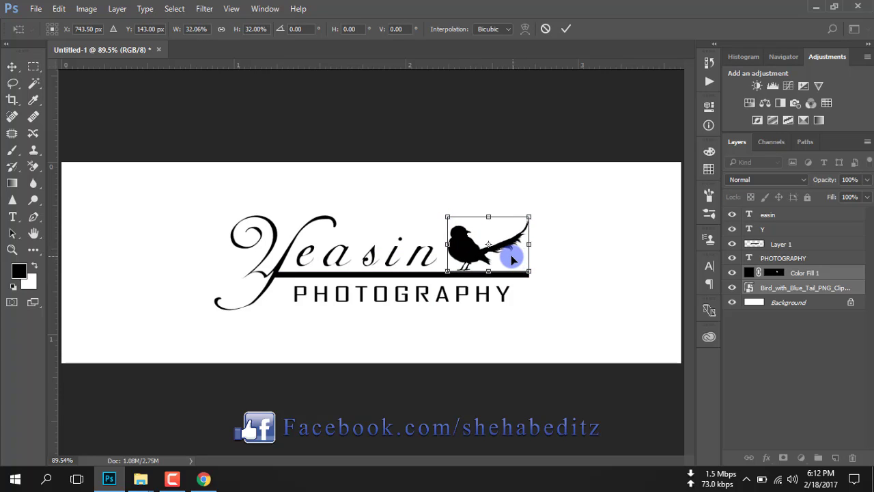
{"action": "key", "text": "Down"}
{"action": "key", "text": "Down"}
{"action": "key", "text": "Down"}
{"action": "key", "text": "Down"}
{"action": "key", "text": "Left"}
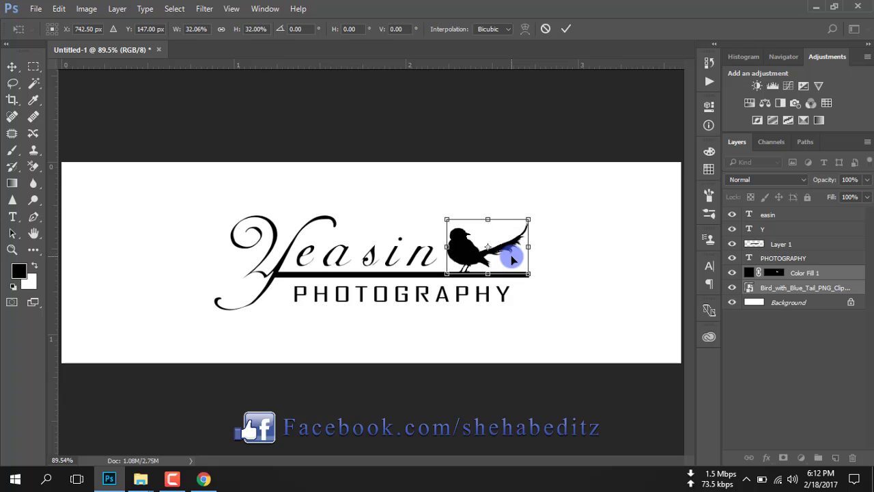
{"action": "key", "text": "Left"}
{"action": "key", "text": "Left"}
{"action": "key", "text": "Down"}
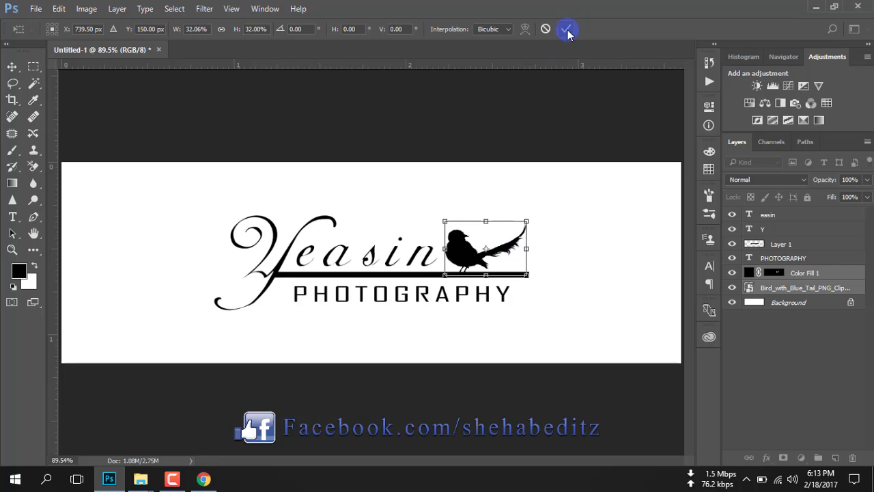
{"action": "left_click", "coordinate": [566, 29]}
{"action": "left_click", "coordinate": [148, 28]}
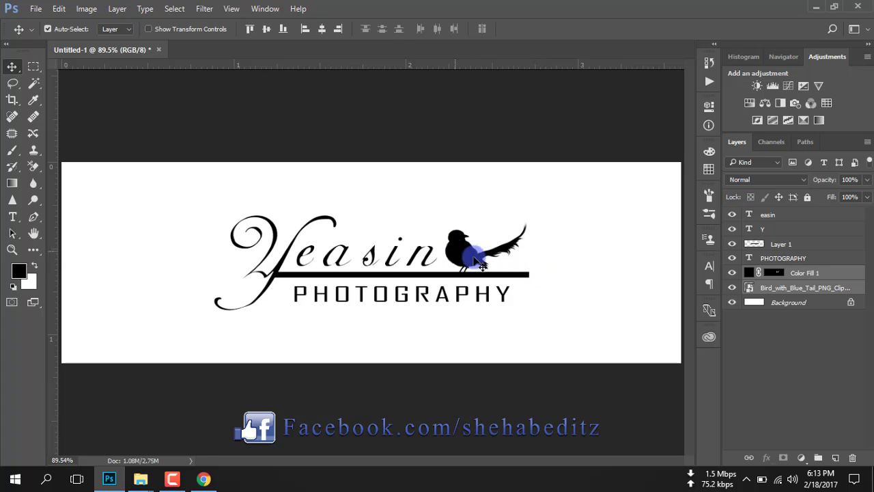
Group the bird and its black fill as Bird 1 and hide the group.
{"action": "left_click", "coordinate": [731, 274]}
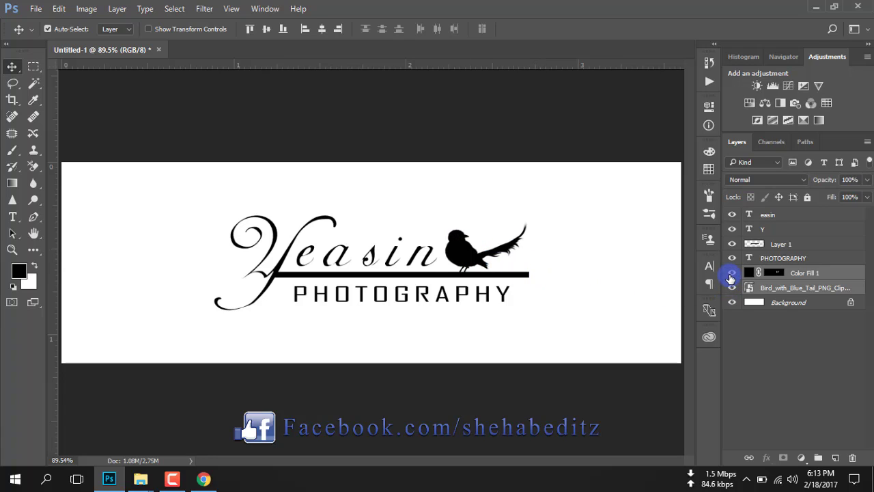
{"action": "left_click", "coordinate": [732, 274]}
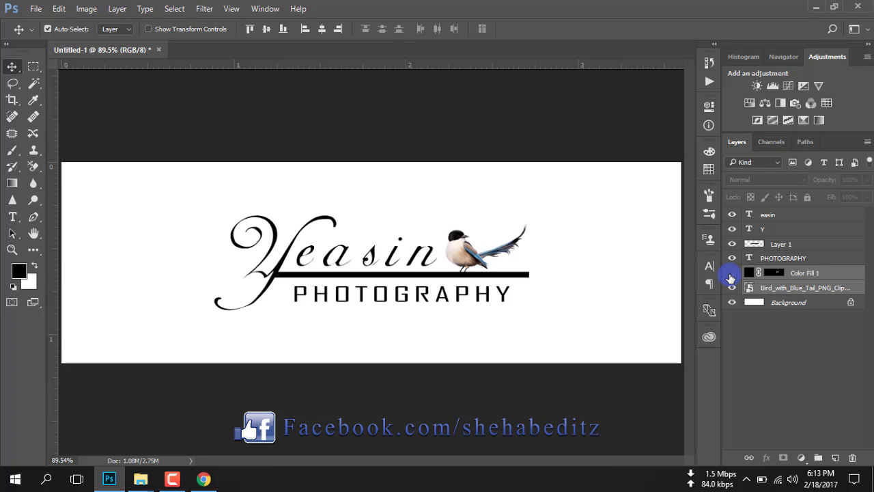
{"action": "left_click", "coordinate": [731, 274]}
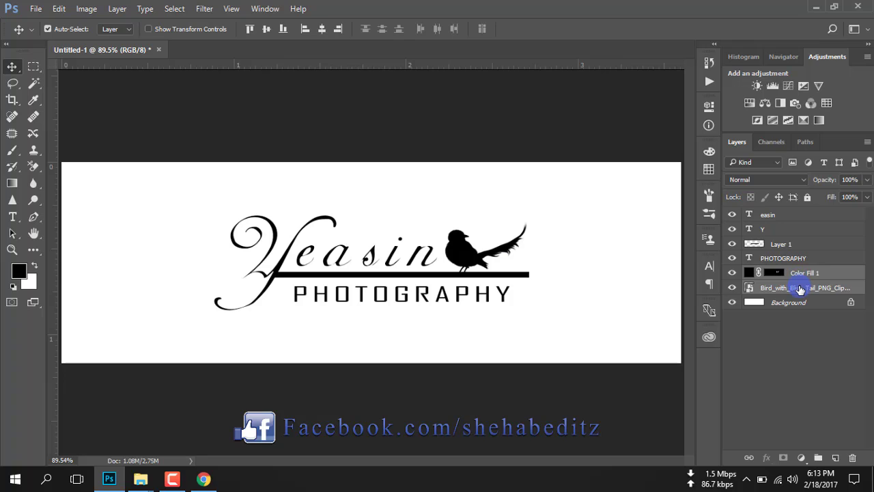
{"action": "key", "text": "ctrl+g"}
{"action": "type", "text": "Bird"}
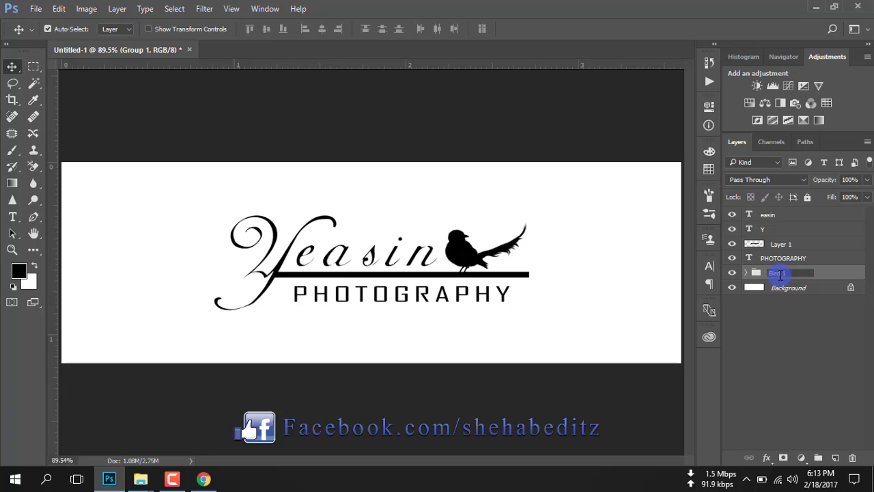
{"action": "key", "text": "Return"}
{"action": "left_click", "coordinate": [732, 273]}
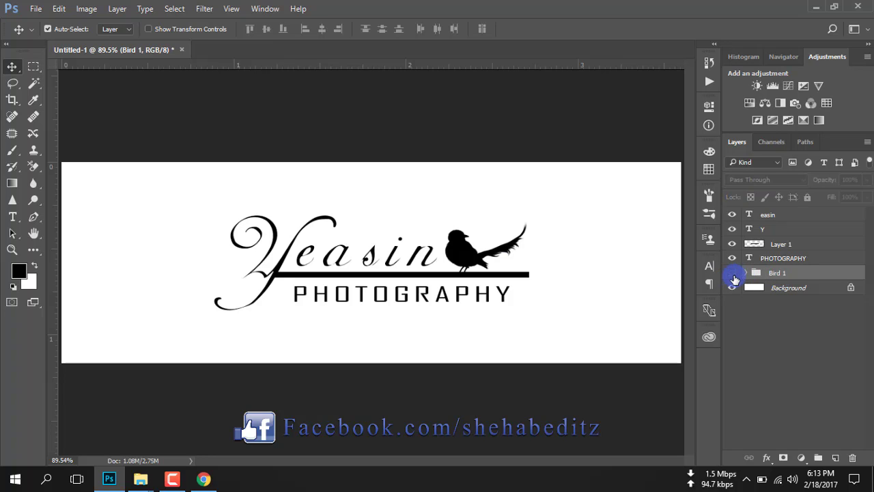
{"action": "mouse_move", "coordinate": [140, 479]}
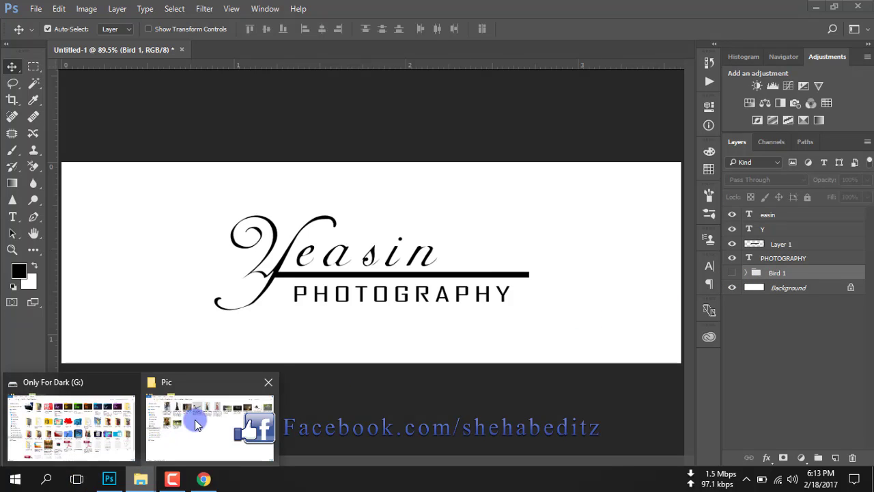
Drag the png-bird-20 lovebirds image from the Pic folder onto the logo.
{"action": "left_click", "coordinate": [202, 414]}
{"action": "left_click_drag", "start_coordinate": [766, 99], "coordinate": [120, 471]}
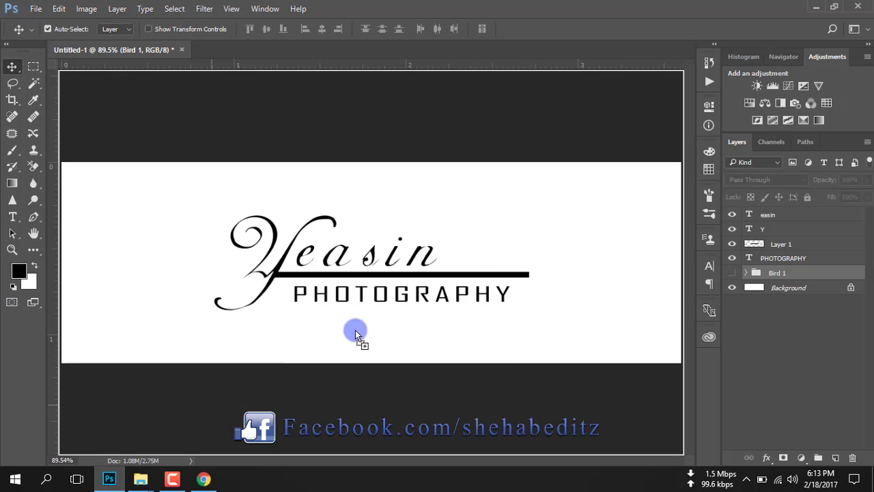
{"action": "left_click_drag", "start_coordinate": [120, 471], "coordinate": [501, 251]}
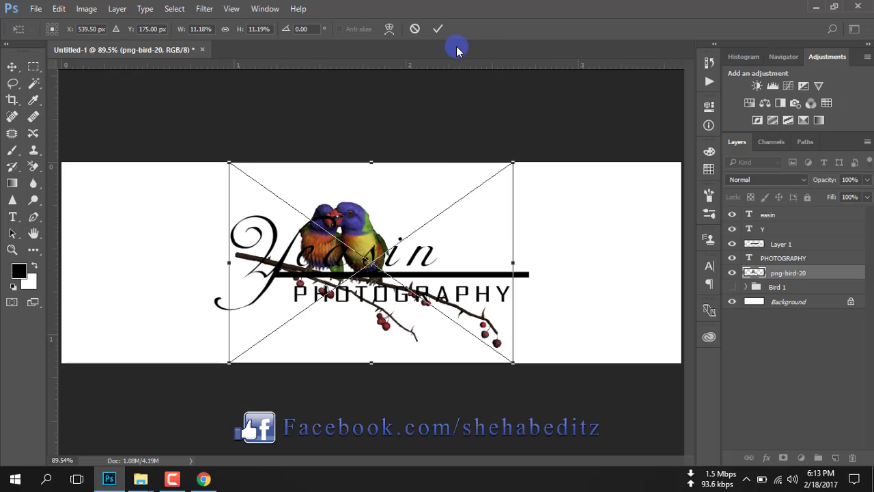
Commit the png-bird-20 placement and fill the lovebirds' outline with a black Color Fill 2 layer.
{"action": "left_click", "coordinate": [438, 29]}
{"action": "left_click", "coordinate": [749, 276]}
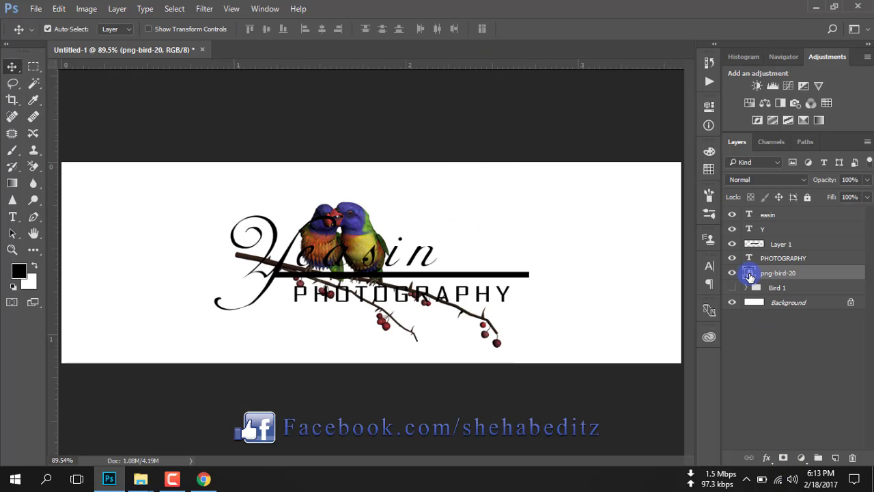
{"action": "left_click", "coordinate": [800, 457]}
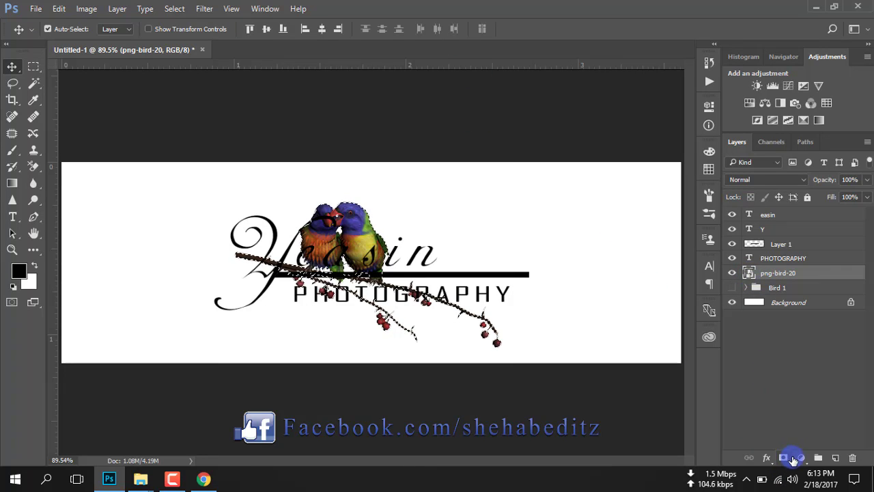
{"action": "left_click", "coordinate": [787, 180]}
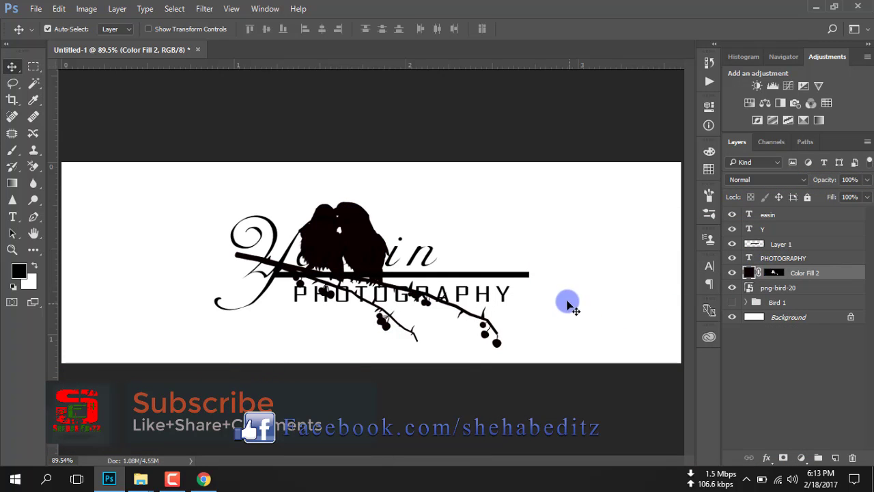
{"action": "double_click", "coordinate": [749, 273]}
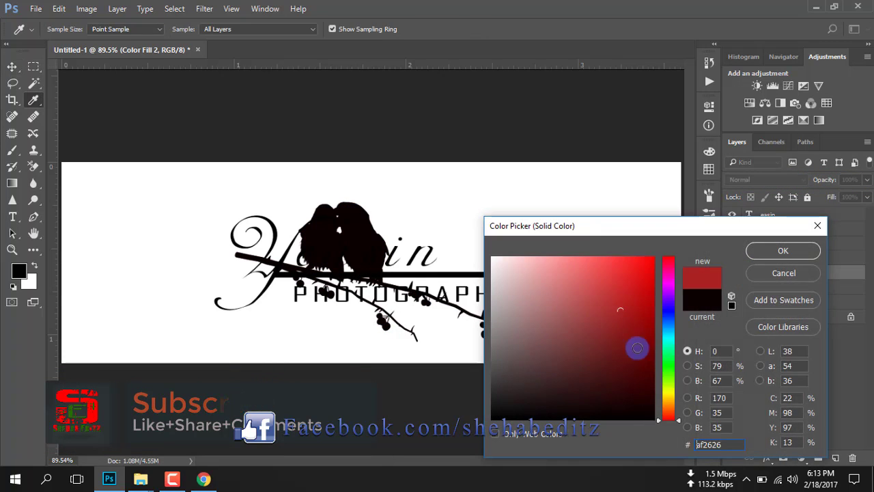
{"action": "left_click_drag", "start_coordinate": [635, 347], "coordinate": [656, 420]}
{"action": "left_click", "coordinate": [763, 251]}
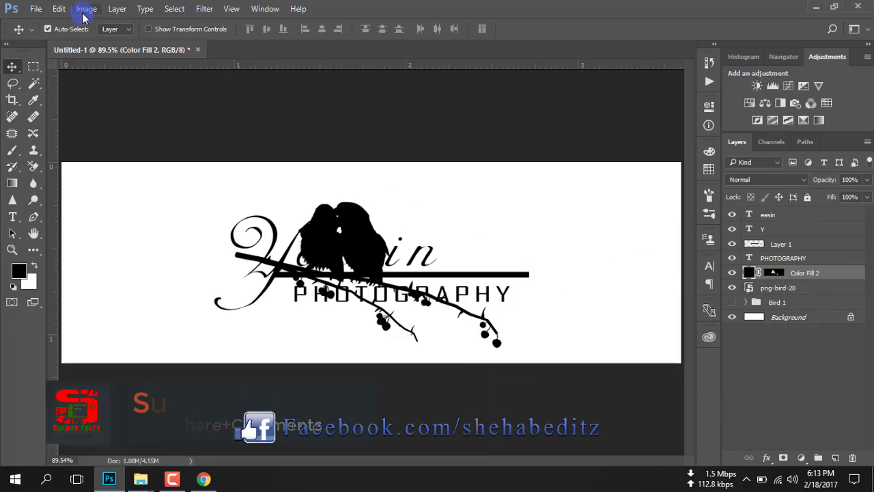
{"action": "left_click", "coordinate": [162, 29]}
{"action": "left_click", "coordinate": [731, 301]}
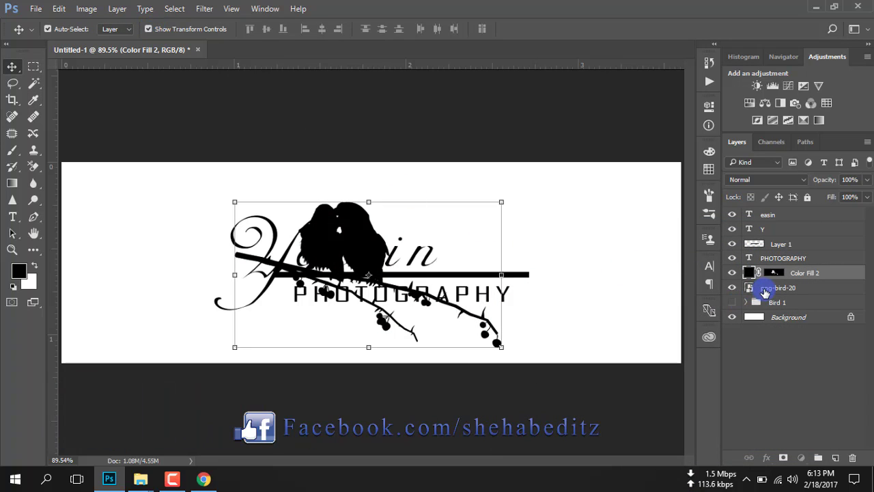
Shrink the lovebirds and Color Fill 2 to about 47% and set them on the underline after Yeasin.
{"action": "left_click", "coordinate": [764, 292], "text": "ctrl"}
{"action": "mouse_move", "coordinate": [234, 202]}
{"action": "left_mouse_down"}
{"action": "mouse_move", "coordinate": [359, 256]}
{"action": "mouse_move", "coordinate": [403, 295]}
{"action": "left_mouse_up"}
{"action": "mouse_move", "coordinate": [467, 320]}
{"action": "left_mouse_down"}
{"action": "mouse_move", "coordinate": [480, 239]}
{"action": "mouse_move", "coordinate": [400, 207]}
{"action": "left_mouse_up"}
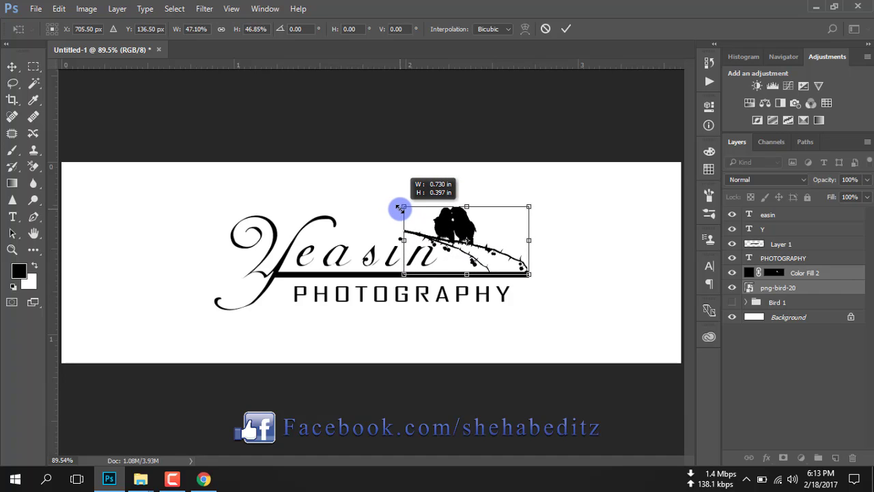
{"action": "left_click", "coordinate": [567, 29]}
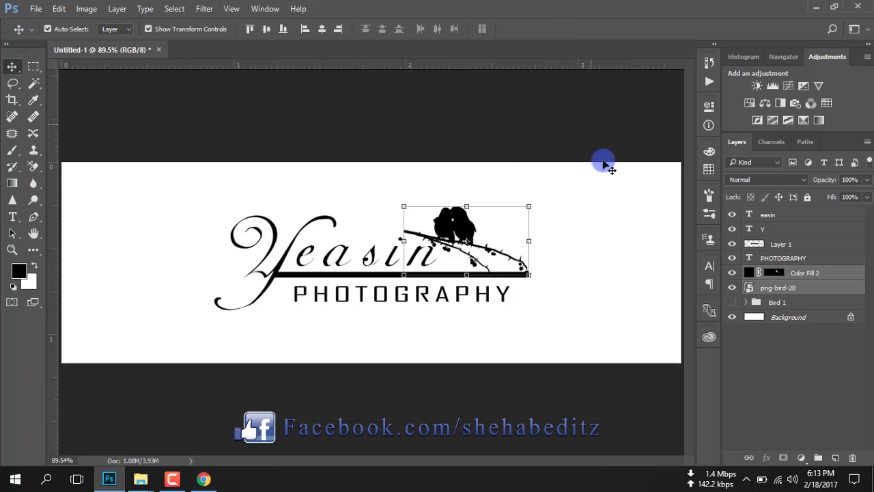
{"action": "left_click", "coordinate": [148, 30]}
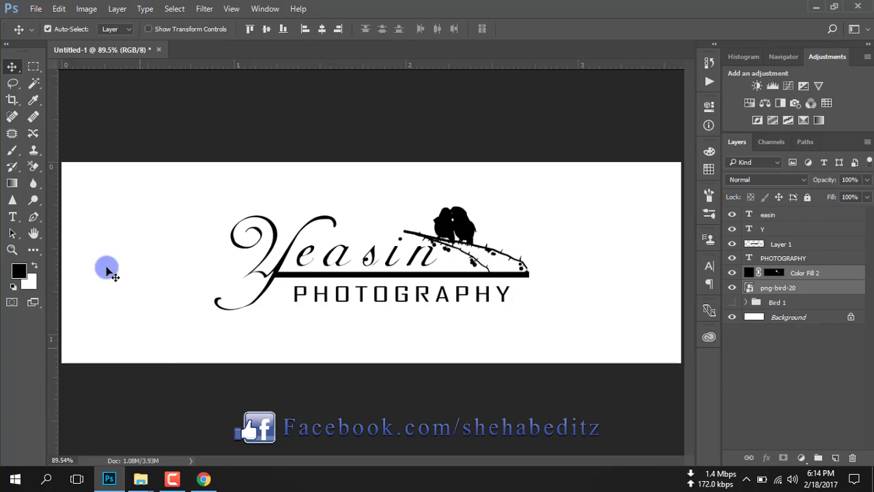
Hide the white background and save the logo to the Desktop as Photography Logo PNG.
{"action": "left_click", "coordinate": [732, 317]}
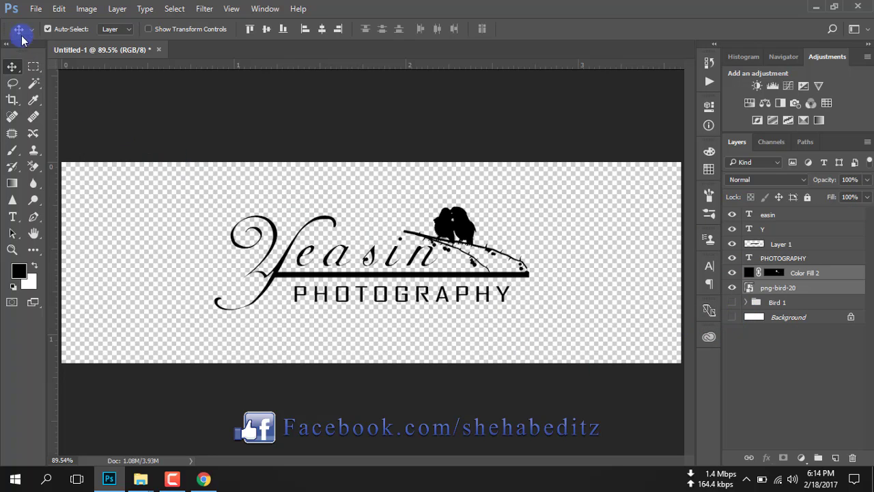
{"action": "left_click", "coordinate": [34, 9]}
{"action": "left_click", "coordinate": [58, 149]}
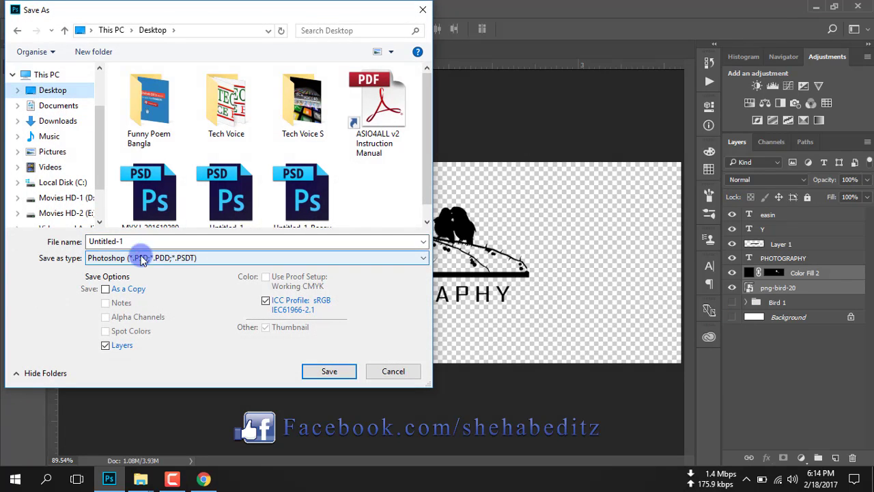
{"action": "left_click", "coordinate": [149, 241]}
{"action": "type", "text": "Photography Logo"}
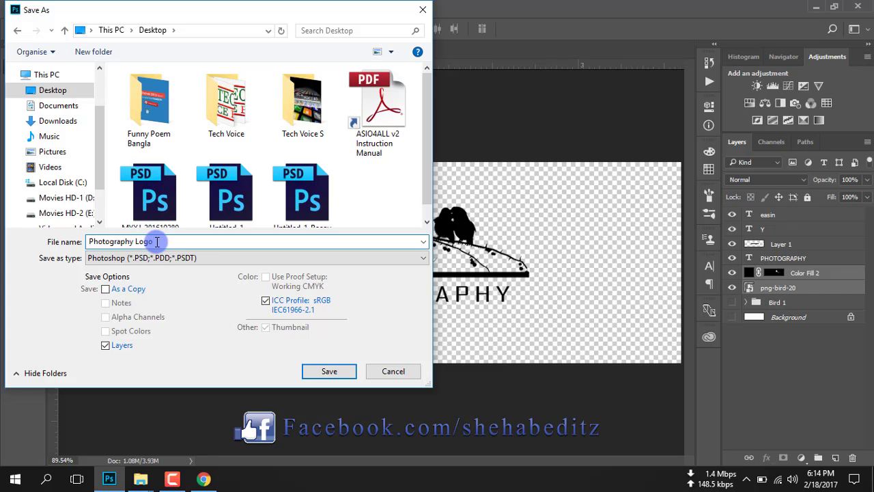
{"action": "left_click", "coordinate": [201, 258]}
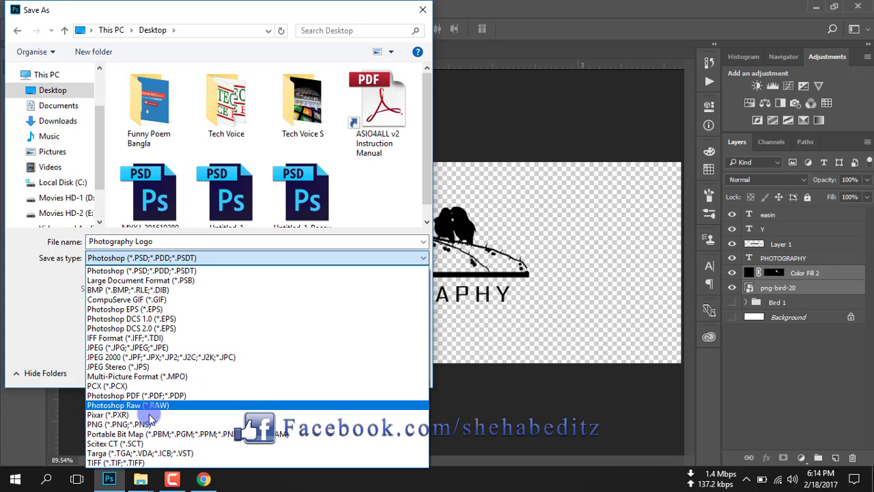
{"action": "left_click", "coordinate": [132, 424]}
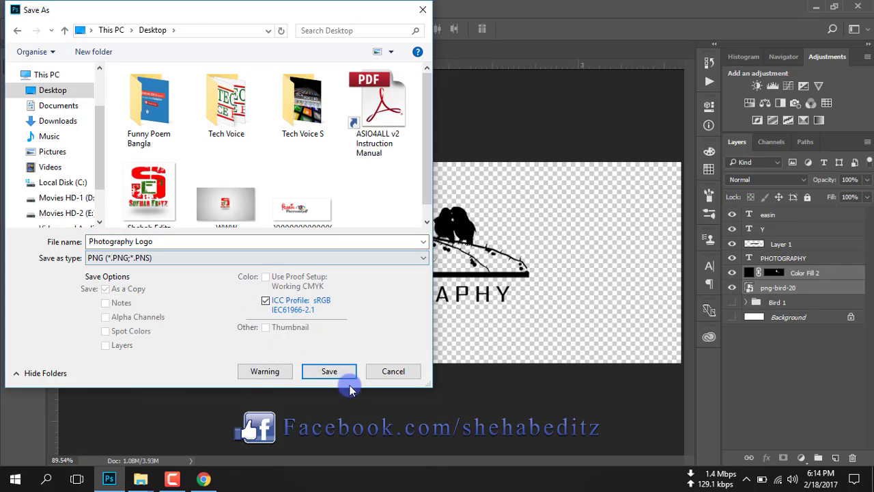
{"action": "left_click", "coordinate": [334, 370]}
{"action": "left_click", "coordinate": [481, 148]}
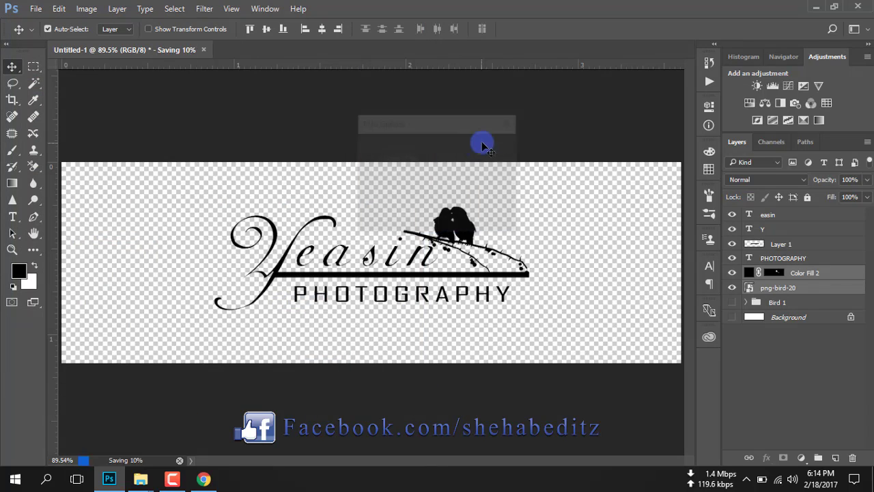
{"action": "left_click", "coordinate": [808, 11]}
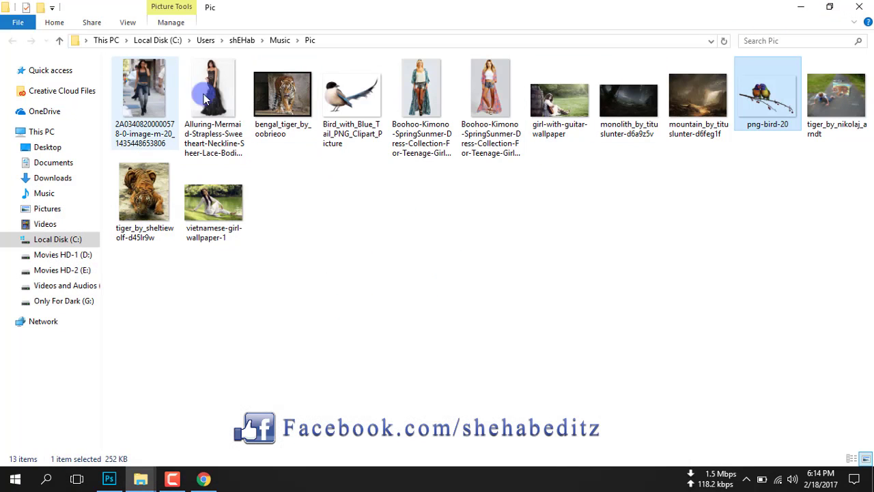
Open vietnamese-girl-wallpaper-1 from the Pic folder as a new Photoshop document.
{"action": "mouse_move", "coordinate": [235, 208]}
{"action": "left_mouse_down"}
{"action": "mouse_move", "coordinate": [264, 175]}
{"action": "mouse_move", "coordinate": [292, 49]}
{"action": "left_mouse_up"}
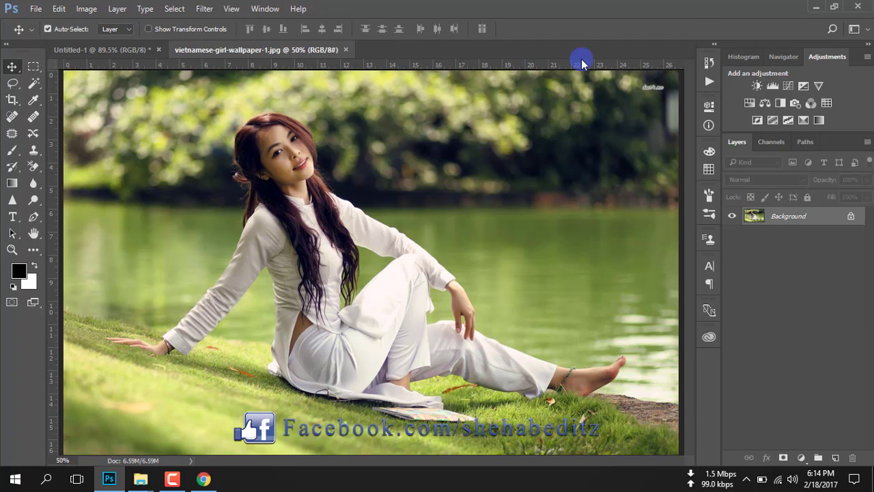
{"action": "left_click", "coordinate": [819, 10]}
{"action": "left_click", "coordinate": [802, 7]}
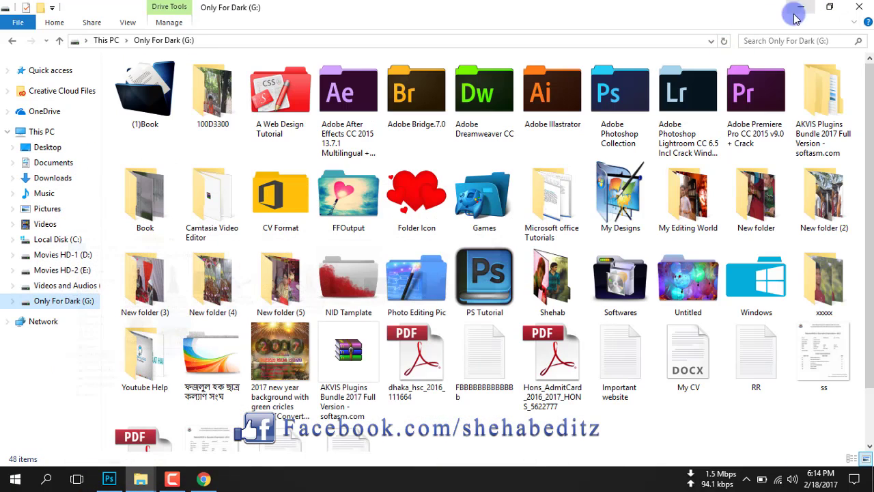
Refresh the desktop and preview the saved Photography Logo PNG in Picasa Photo Viewer.
{"action": "left_click", "coordinate": [803, 8]}
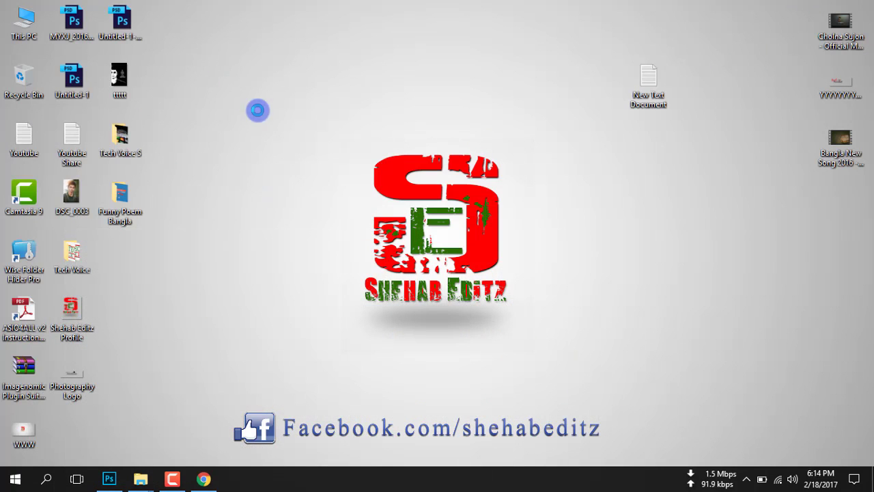
{"action": "right_click", "coordinate": [258, 110]}
{"action": "left_click", "coordinate": [258, 110]}
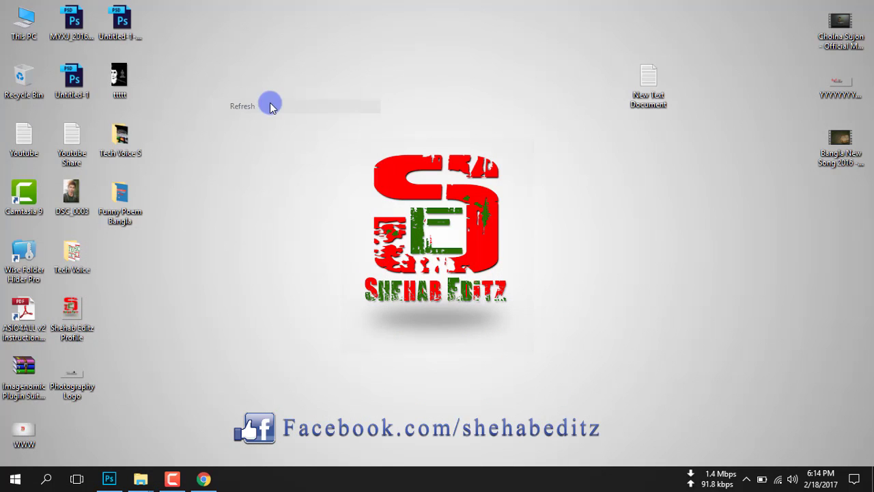
{"action": "double_click", "coordinate": [80, 383]}
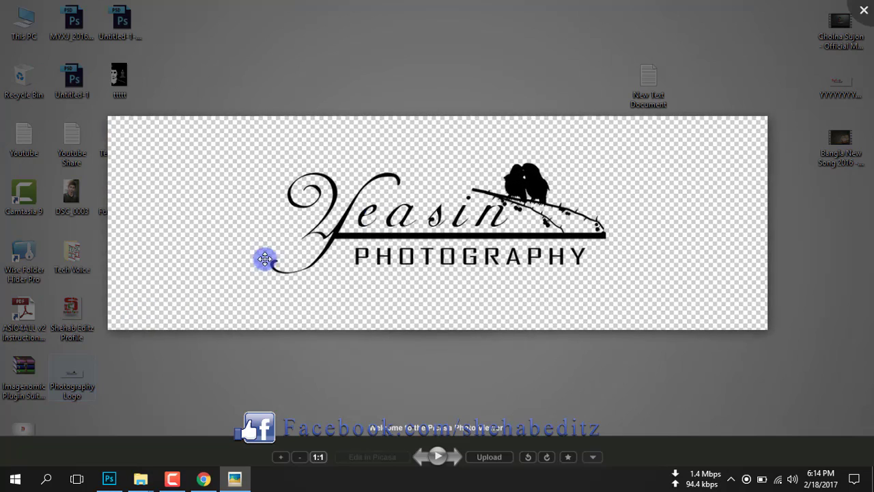
{"action": "left_click", "coordinate": [862, 12]}
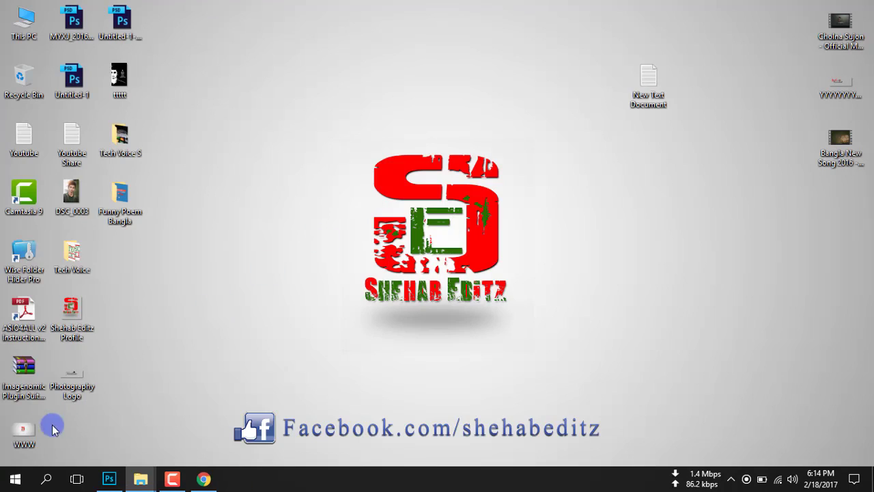
Place the Photography Logo on the lakeside photo, enlarged, tilted about 21°, over the water.
{"action": "left_click", "coordinate": [110, 479]}
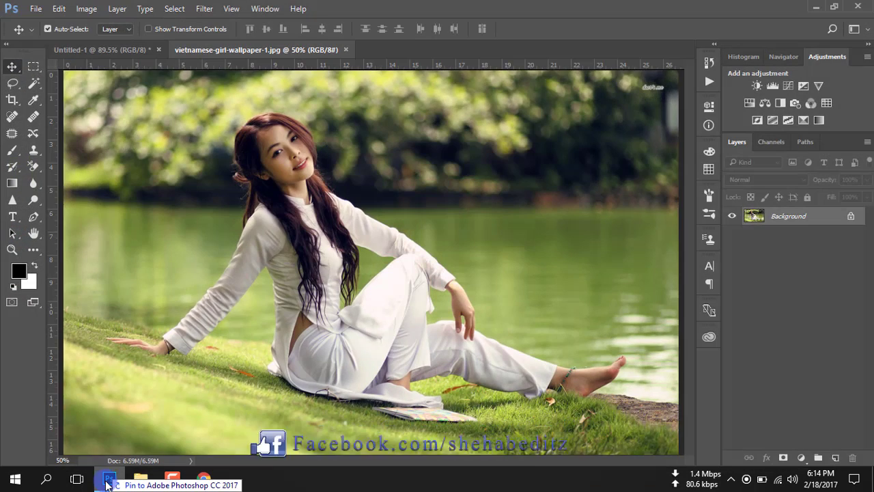
{"action": "left_click_drag", "start_coordinate": [340, 224], "coordinate": [345, 220]}
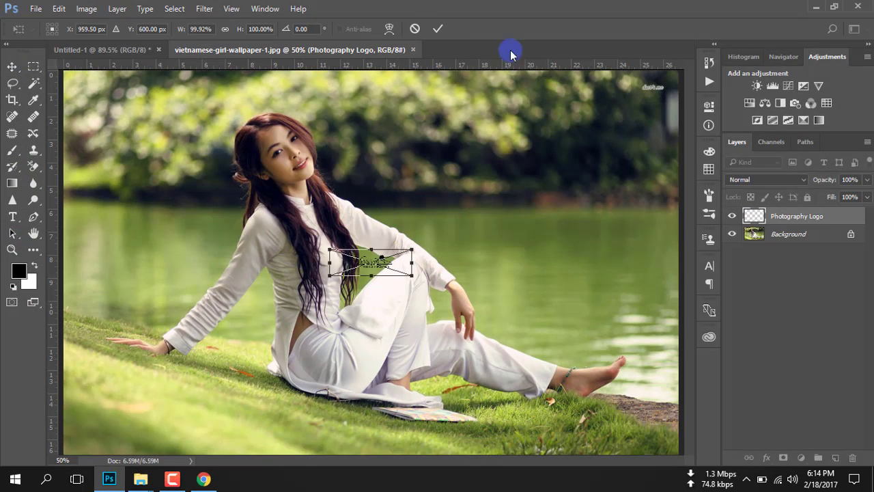
{"action": "left_click", "coordinate": [436, 30]}
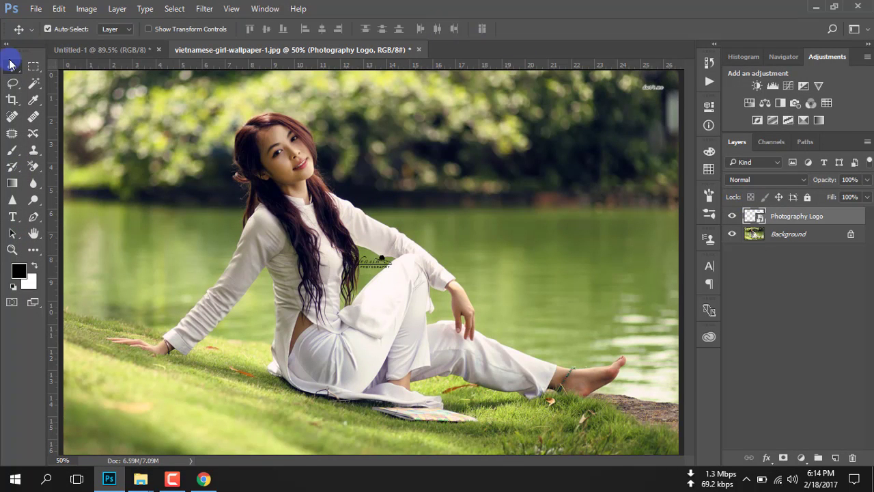
{"action": "left_click", "coordinate": [150, 30]}
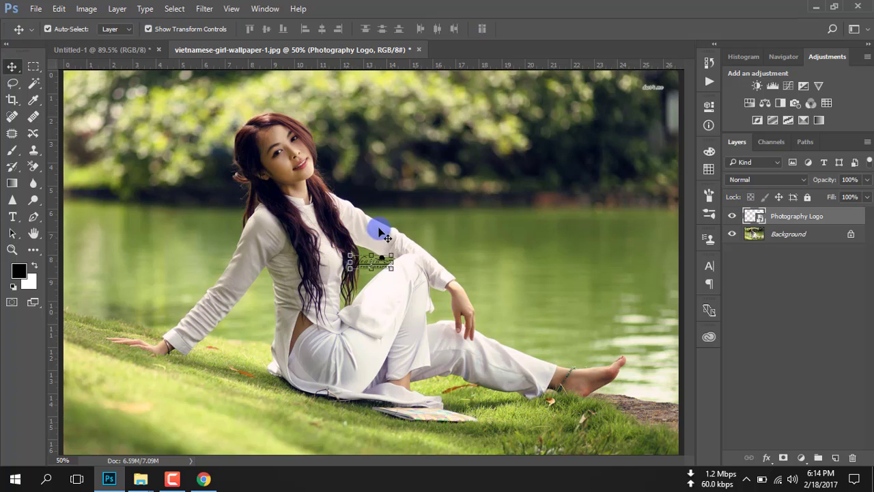
{"action": "mouse_move", "coordinate": [391, 257]}
{"action": "left_mouse_down"}
{"action": "mouse_move", "coordinate": [441, 220]}
{"action": "mouse_move", "coordinate": [542, 171]}
{"action": "mouse_move", "coordinate": [560, 189]}
{"action": "mouse_move", "coordinate": [560, 212]}
{"action": "mouse_move", "coordinate": [540, 194]}
{"action": "left_mouse_up"}
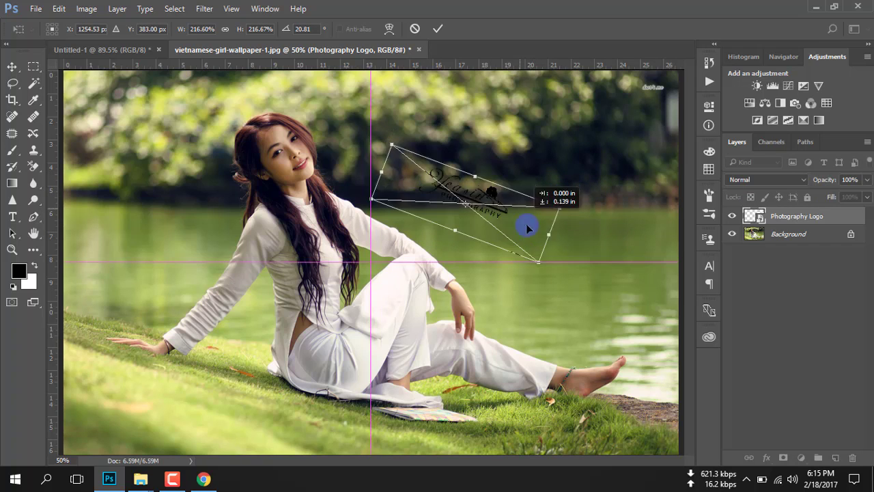
{"action": "left_click_drag", "start_coordinate": [508, 219], "coordinate": [533, 266]}
{"action": "left_click", "coordinate": [439, 29]}
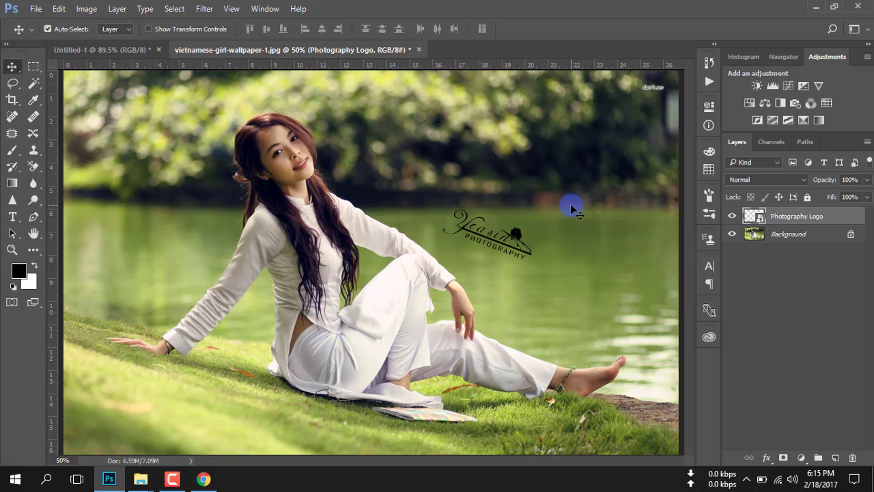
Save the logo-stamped photo to the Desktop as JPEG vietnamese-girl-wallpaper-1 at Quality 8.
{"action": "left_click", "coordinate": [36, 8]}
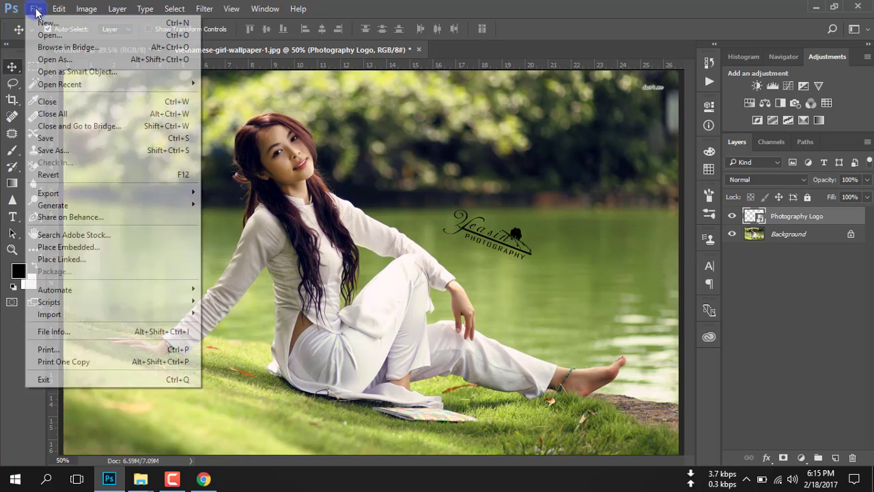
{"action": "left_click", "coordinate": [89, 151]}
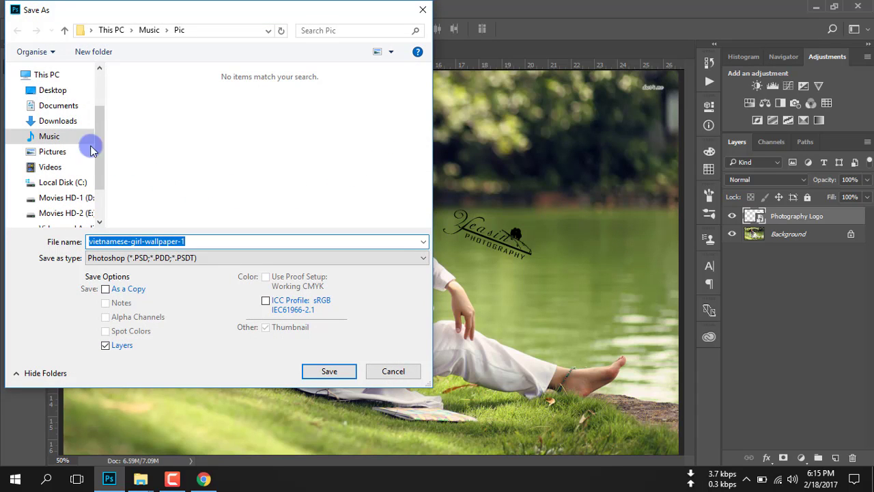
{"action": "left_click", "coordinate": [67, 90]}
{"action": "left_click", "coordinate": [209, 257]}
{"action": "left_click", "coordinate": [170, 351]}
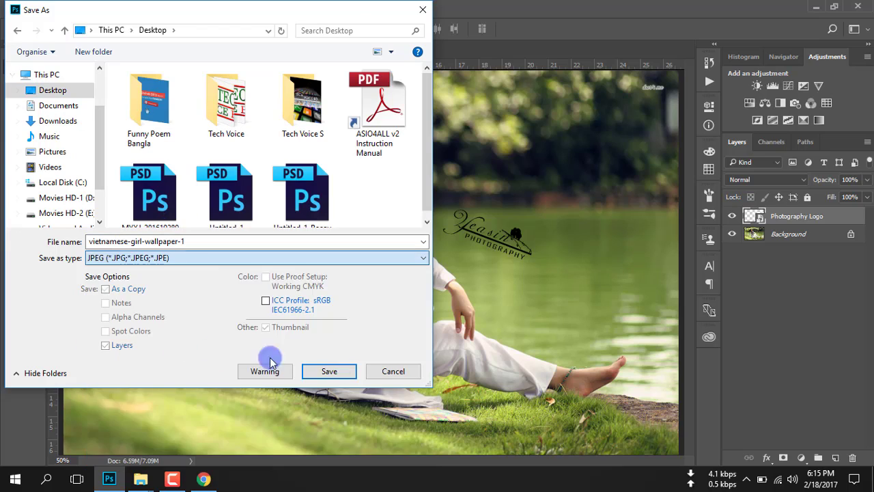
{"action": "left_click", "coordinate": [331, 371]}
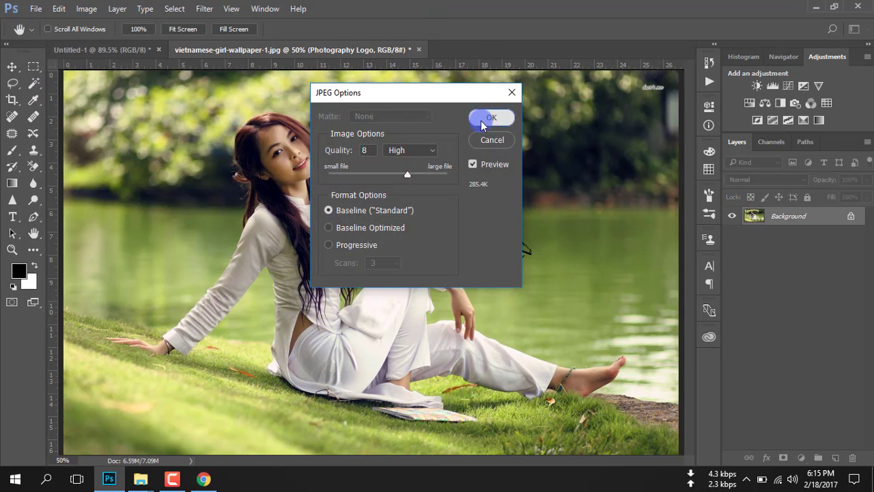
{"action": "left_click", "coordinate": [483, 122]}
{"action": "left_click", "coordinate": [818, 8]}
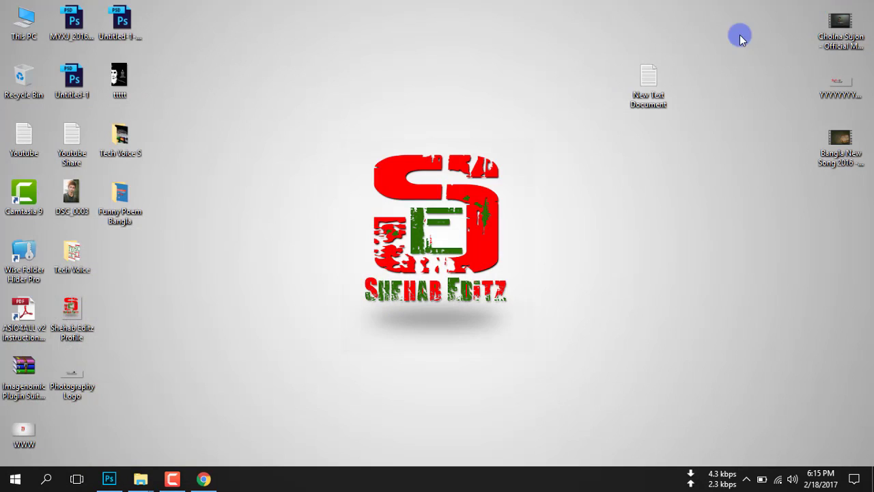
{"action": "right_click", "coordinate": [390, 16]}
{"action": "left_click", "coordinate": [437, 59]}
{"action": "double_click", "coordinate": [71, 429]}
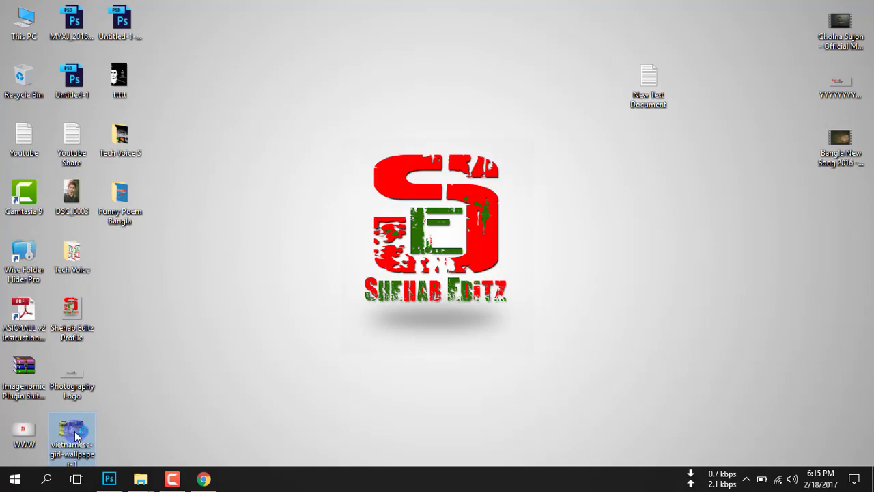
{"action": "scroll", "coordinate": [573, 247], "scroll_direction": "up", "scroll_amount": 2}
{"action": "scroll", "coordinate": [578, 230], "scroll_direction": "up", "scroll_amount": 1}
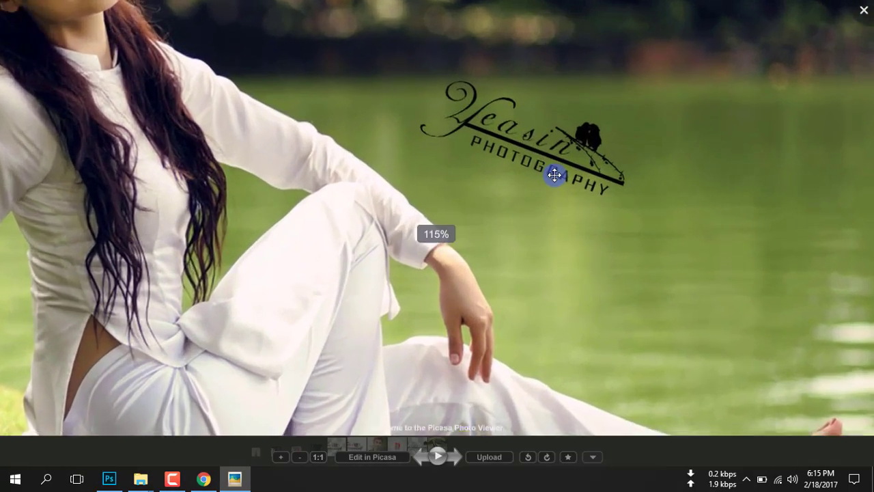
{"action": "scroll", "coordinate": [556, 174], "scroll_direction": "up", "scroll_amount": 2}
{"action": "scroll", "coordinate": [494, 150], "scroll_direction": "up", "scroll_amount": 1}
{"action": "scroll", "coordinate": [495, 150], "scroll_direction": "up", "scroll_amount": 1}
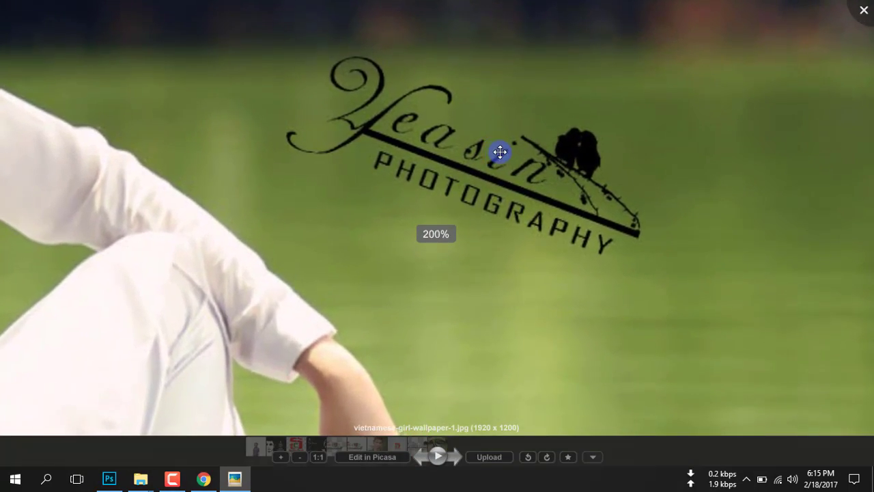
{"action": "scroll", "coordinate": [498, 148], "scroll_direction": "down", "scroll_amount": 2}
{"action": "scroll", "coordinate": [504, 154], "scroll_direction": "down", "scroll_amount": 1}
{"action": "scroll", "coordinate": [506, 155], "scroll_direction": "down", "scroll_amount": 1}
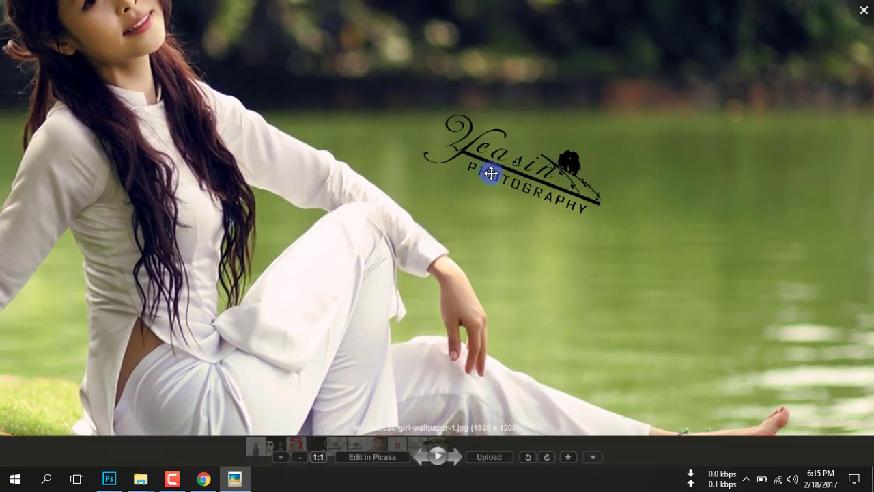
{"action": "scroll", "coordinate": [491, 172], "scroll_direction": "down", "scroll_amount": 3}
{"action": "left_click_drag", "start_coordinate": [491, 183], "coordinate": [554, 201]}
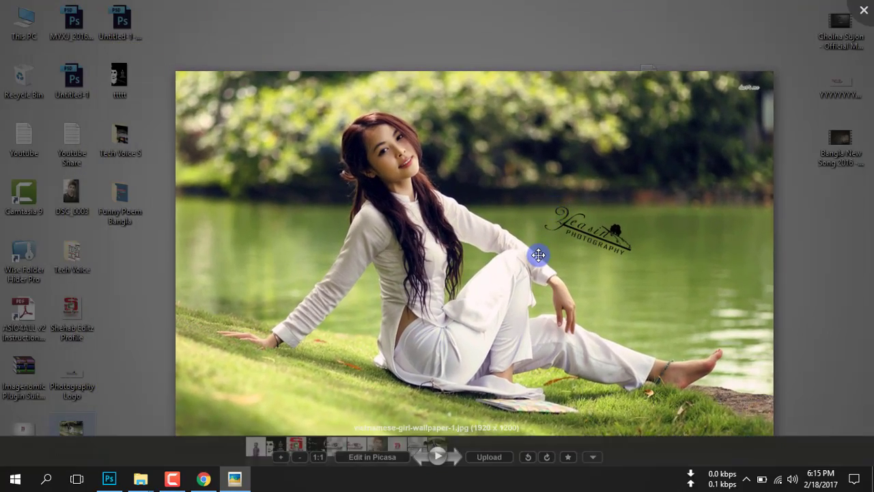
{"action": "scroll", "coordinate": [539, 253], "scroll_direction": "up", "scroll_amount": 1}
{"action": "scroll", "coordinate": [539, 255], "scroll_direction": "down", "scroll_amount": 2}
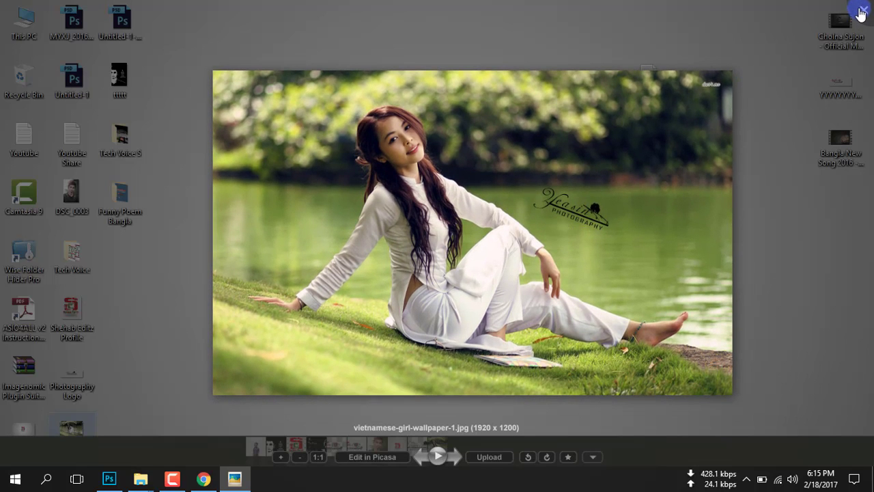
{"action": "left_click", "coordinate": [861, 11]}
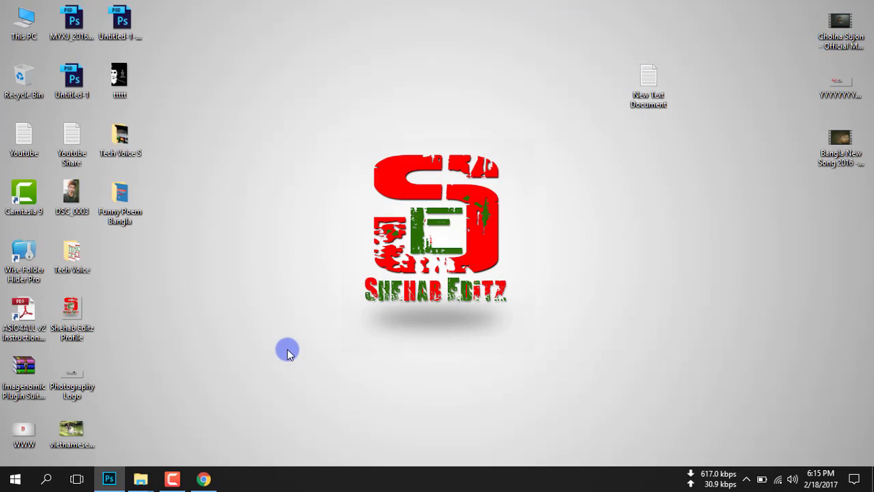